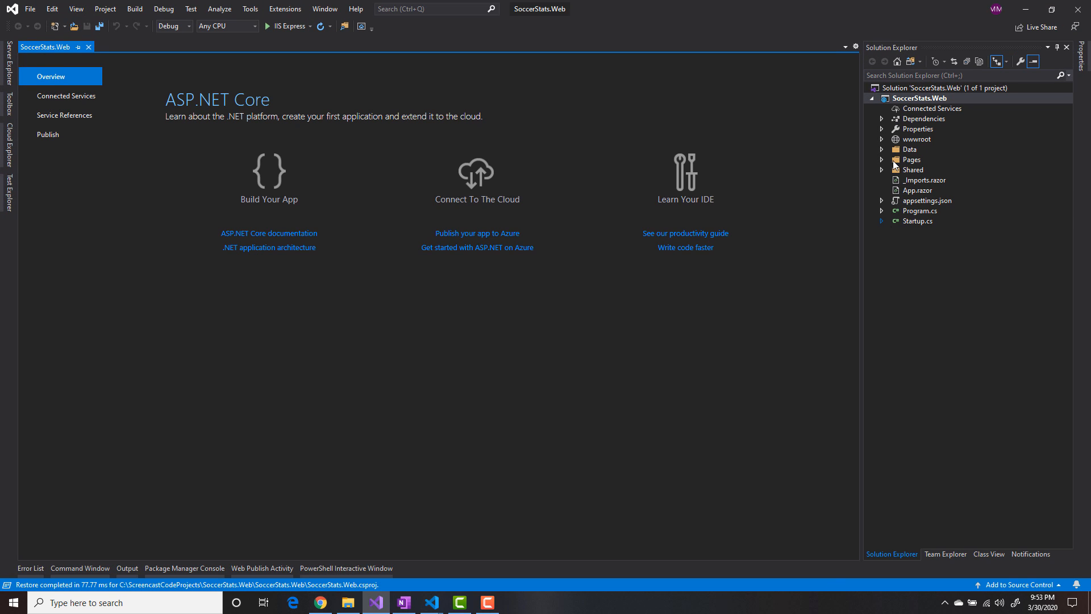
- Rebuild the whole SoccerStats.Web solution
{"action": "left_click", "coordinate": [911, 89]}
{"action": "right_click", "coordinate": [911, 91]}
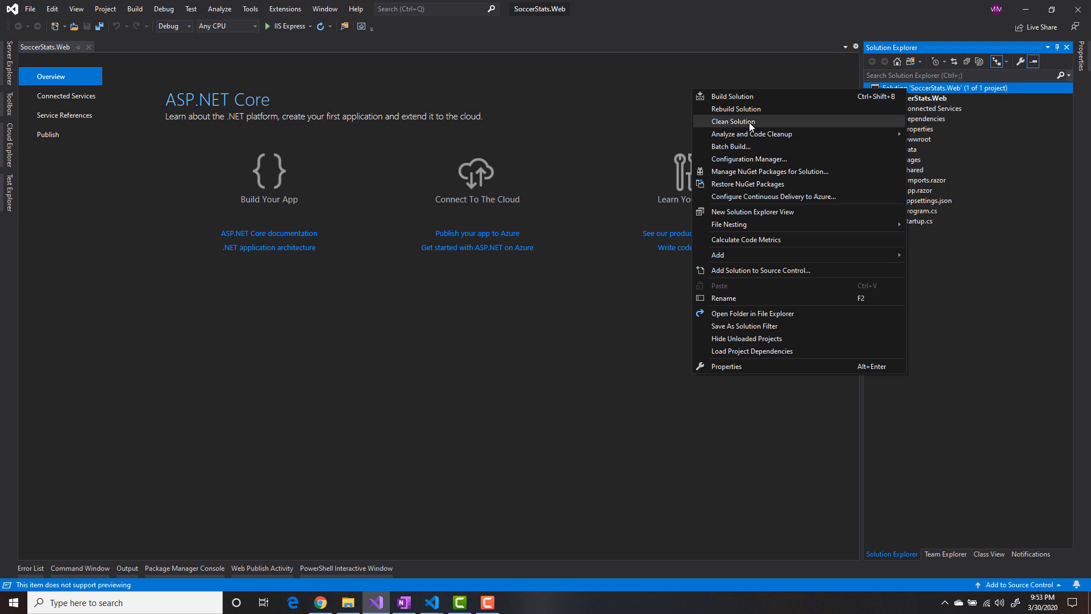
{"action": "left_click", "coordinate": [745, 115]}
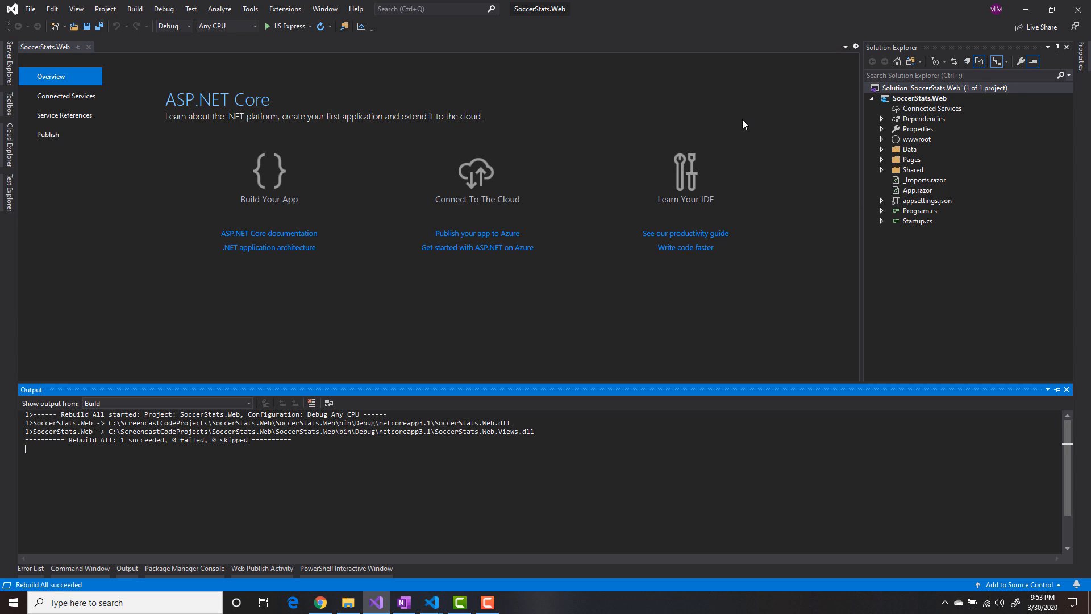
- Run the project with IIS Express, try the counter on the Counter page, and close the browser
{"action": "left_click", "coordinate": [292, 25]}
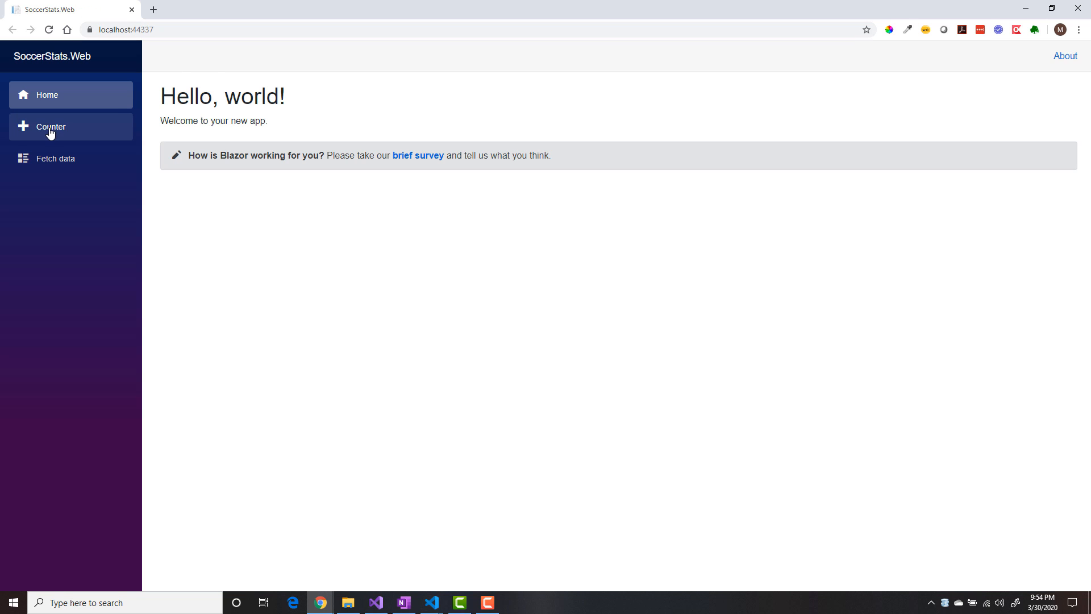
{"action": "left_click", "coordinate": [51, 126]}
{"action": "left_click", "coordinate": [173, 156]}
{"action": "left_click", "coordinate": [175, 157]}
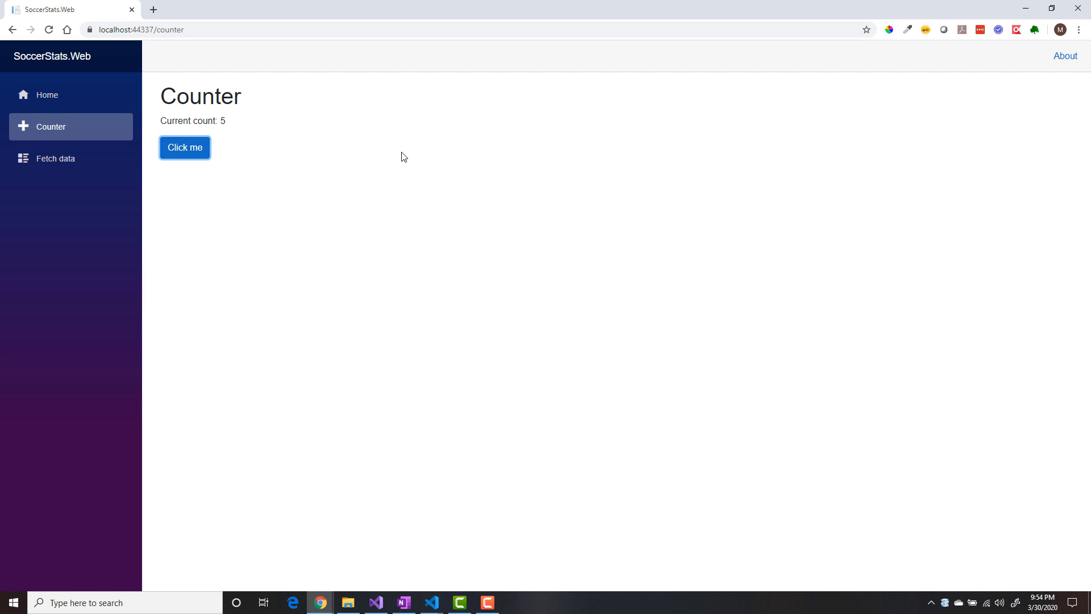
{"action": "left_click", "coordinate": [1087, 9]}
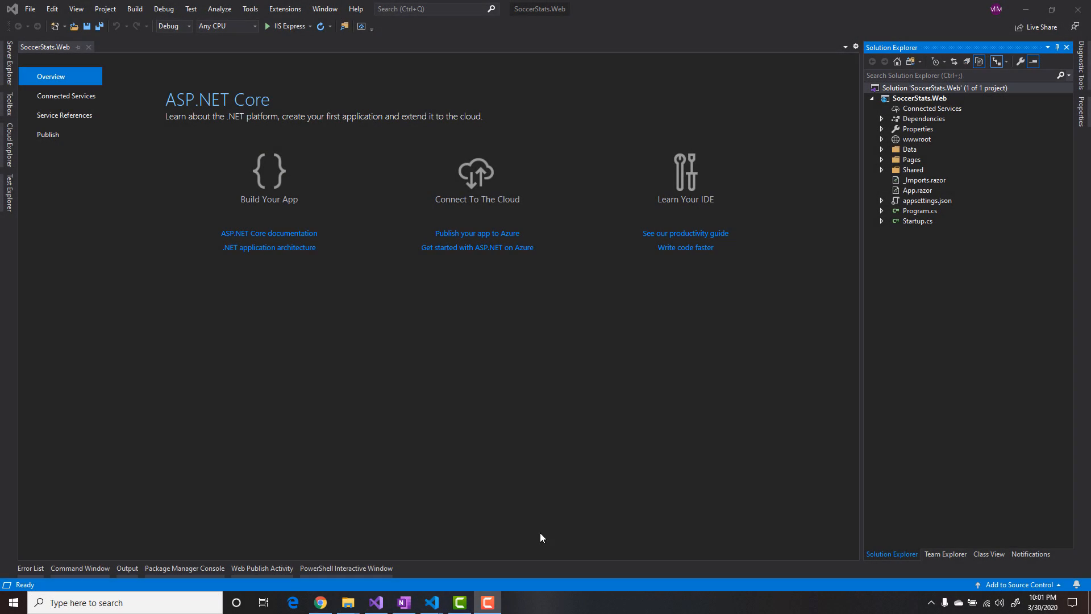
- Switch to Chrome, go to the Azure portal at portal.azure.com, and open the list of resource groups
{"action": "left_click", "coordinate": [320, 603]}
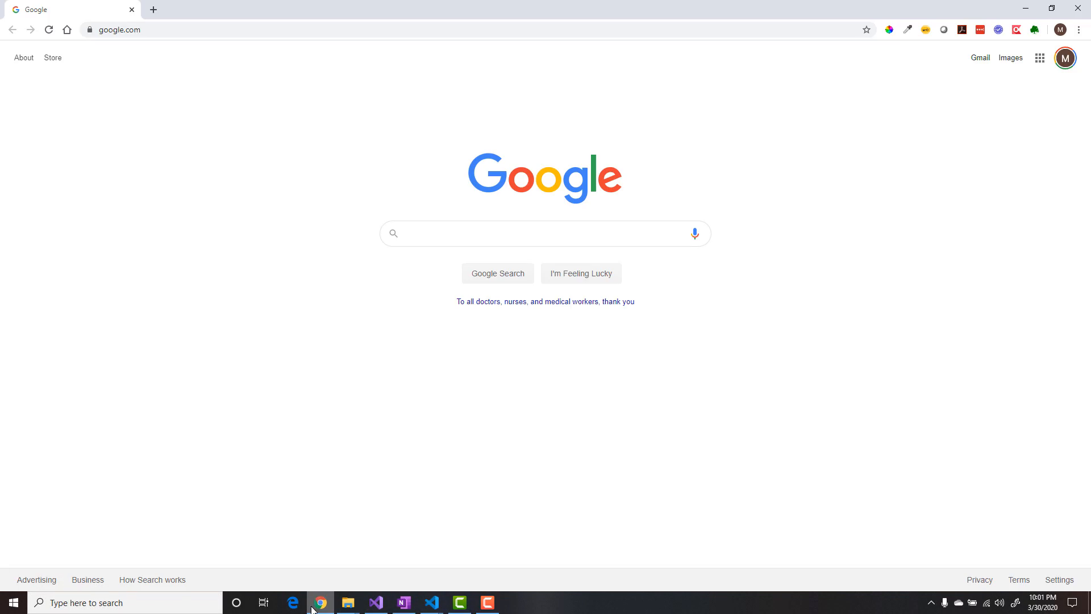
{"action": "left_click", "coordinate": [223, 30]}
{"action": "type", "text": "portal"}
{"action": "key", "text": "Return"}
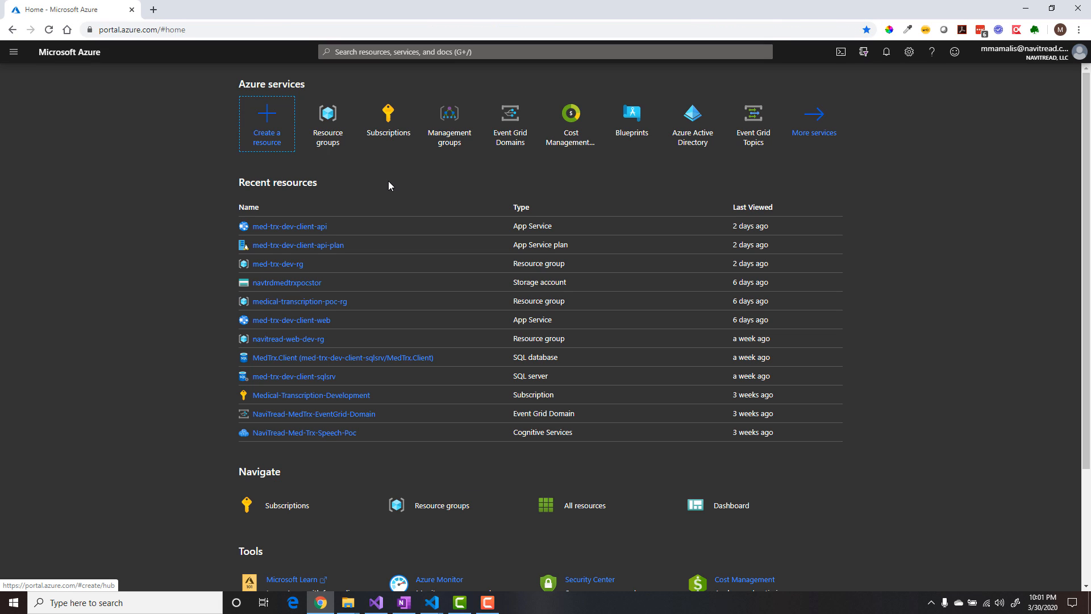
{"action": "left_click", "coordinate": [324, 117]}
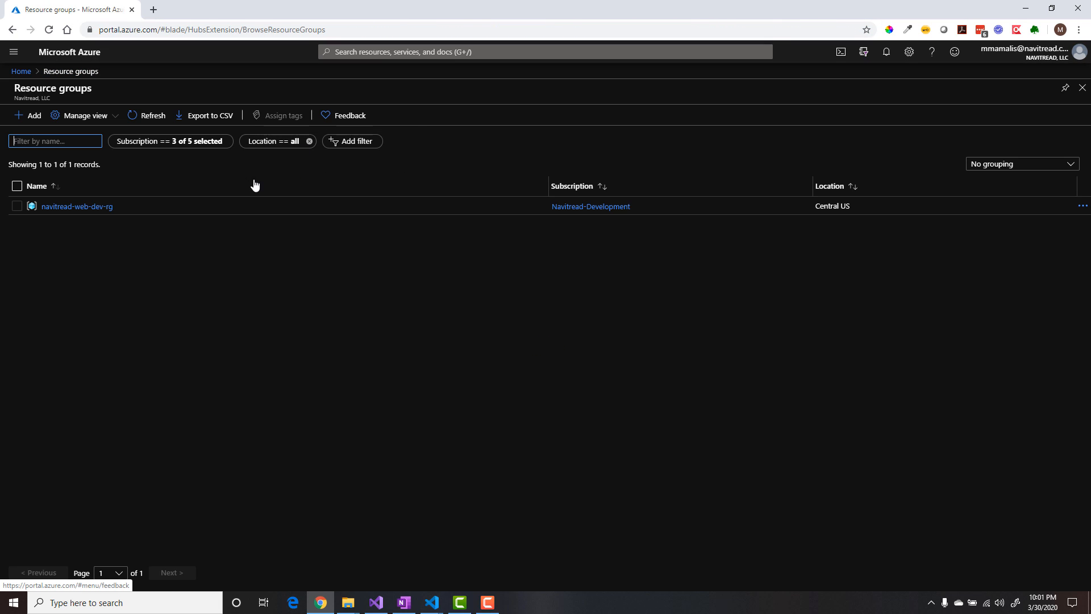
- Filter the resource groups to show only the Navitread-Lab subscription
{"action": "left_click", "coordinate": [161, 141]}
{"action": "left_click", "coordinate": [184, 199]}
{"action": "left_click", "coordinate": [182, 235]}
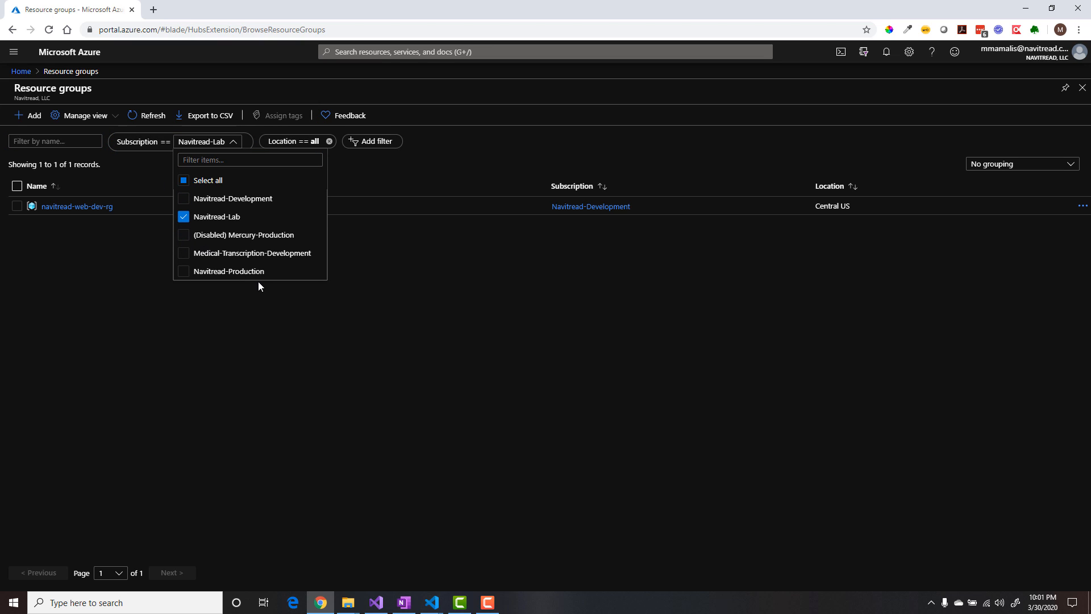
{"action": "left_click", "coordinate": [390, 284]}
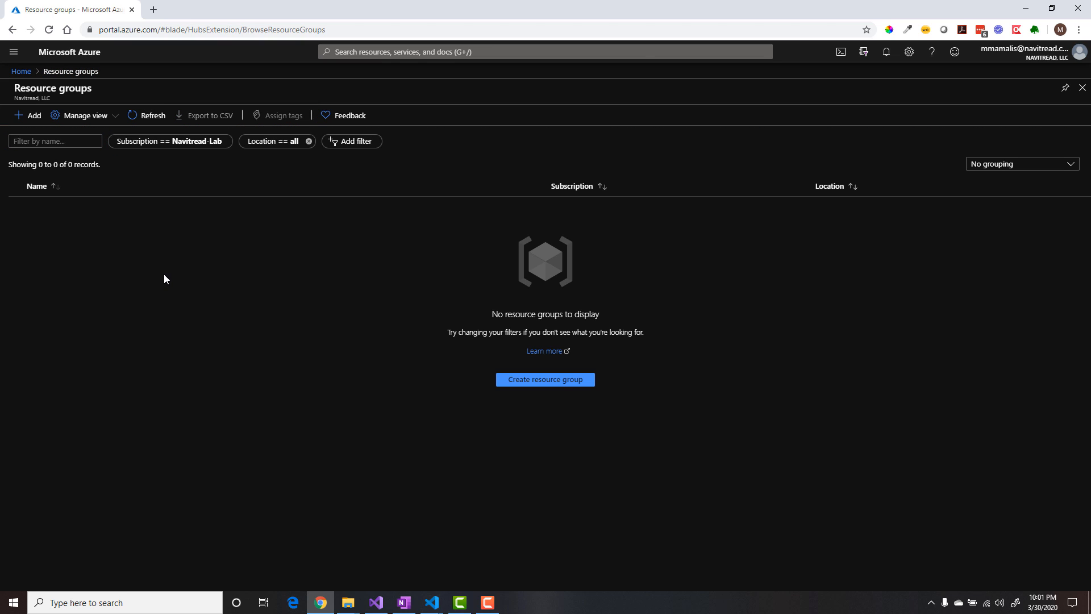
- Create a resource group named soccer-stats-web-dev-rg in the Navitread-Lab subscription with the region (US) Central US
{"action": "left_click", "coordinate": [26, 115]}
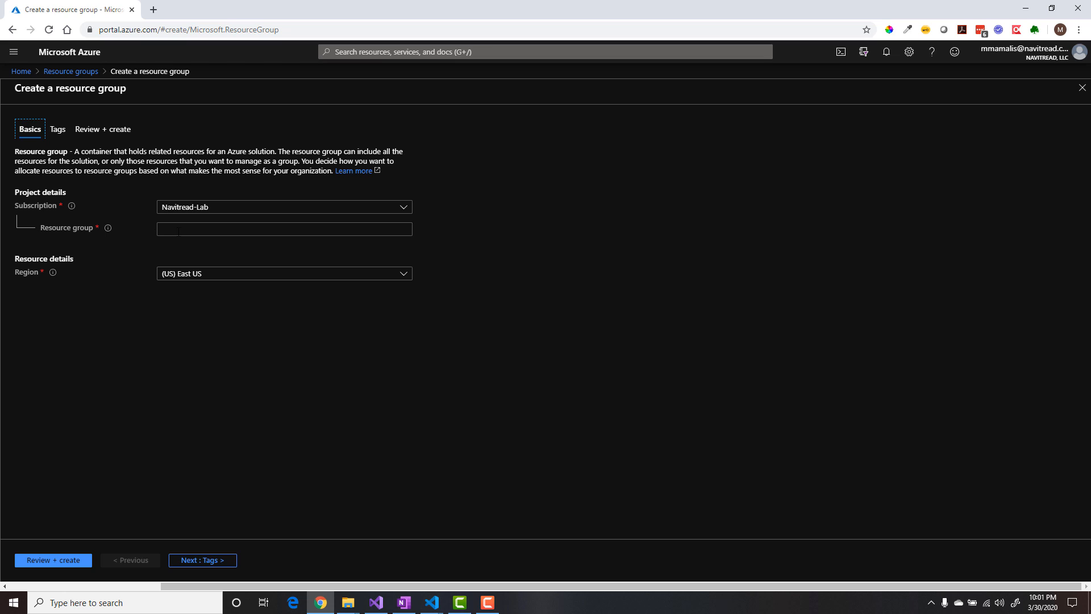
{"action": "left_click", "coordinate": [178, 231]}
{"action": "type", "text": "soccer-stats-web-dev-rg"}
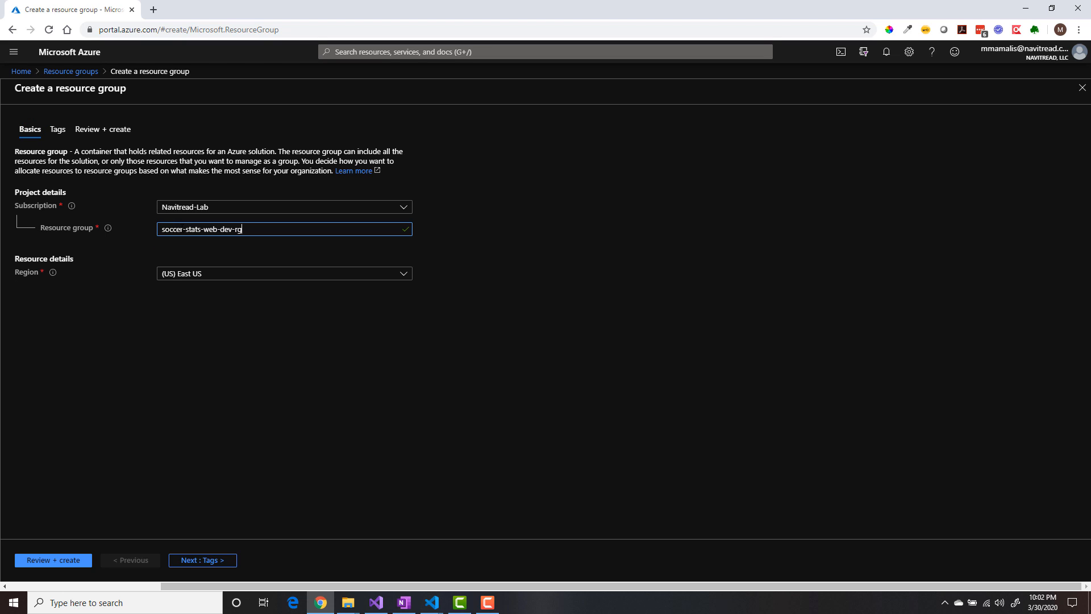
{"action": "left_click", "coordinate": [205, 273]}
{"action": "left_click", "coordinate": [400, 491]}
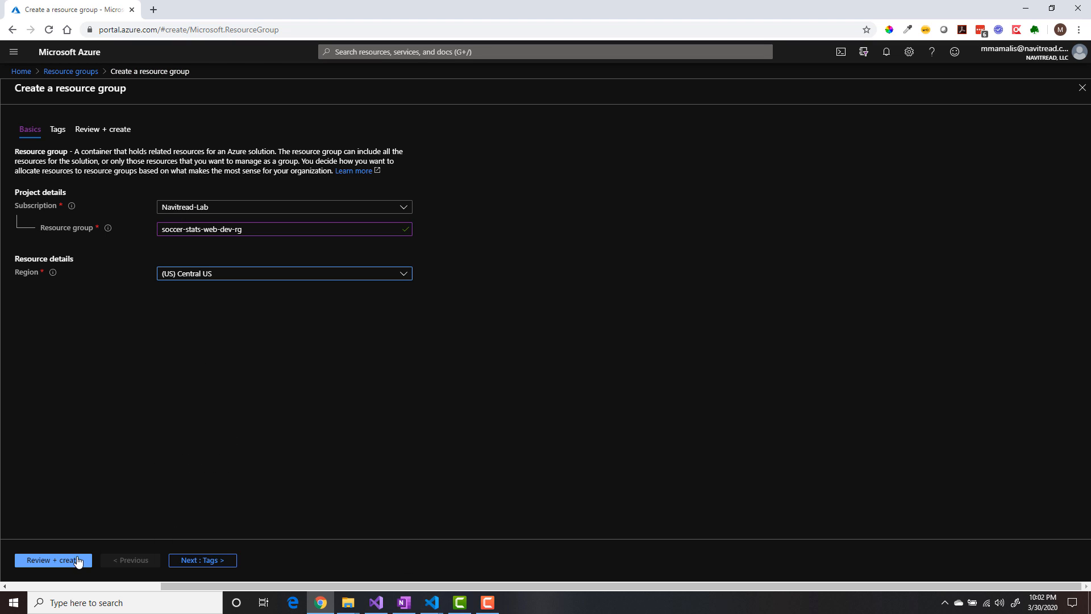
{"action": "left_click", "coordinate": [78, 560]}
{"action": "left_click", "coordinate": [37, 560]}
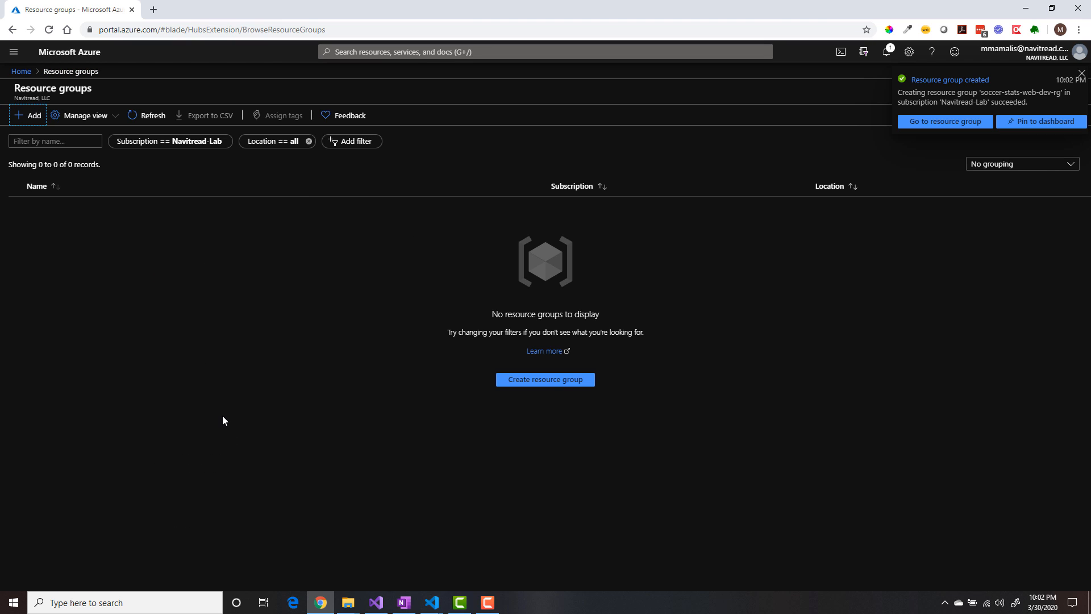
- Start a new Web App in the soccer-stats-web-dev-rg group, named soccerstatswebdev, with the .NET Core 3.1 (LTS) runtime stack
{"action": "left_click", "coordinate": [939, 123]}
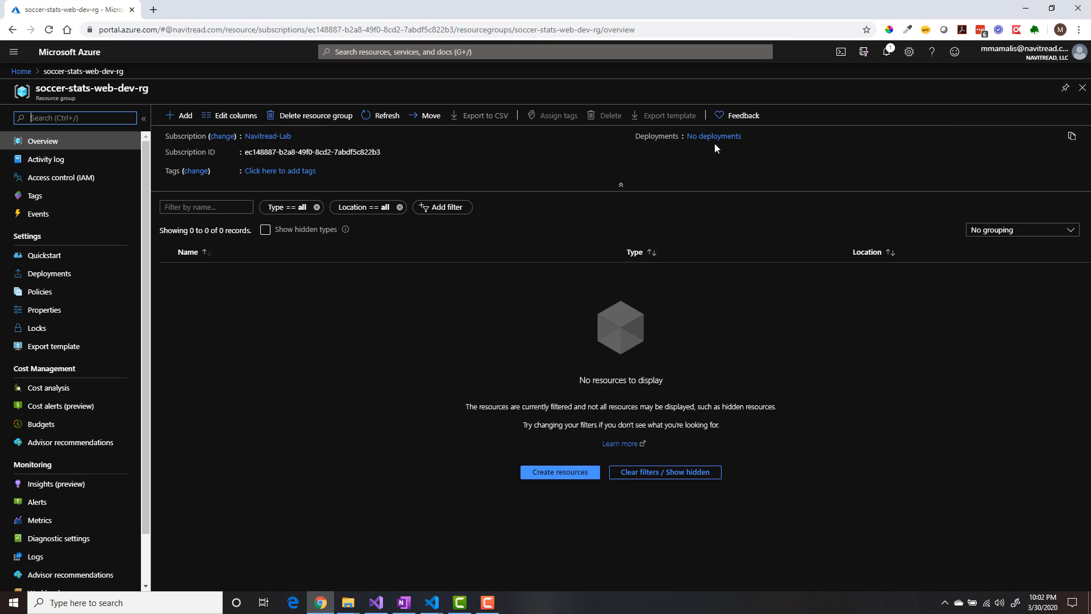
{"action": "left_click", "coordinate": [192, 120]}
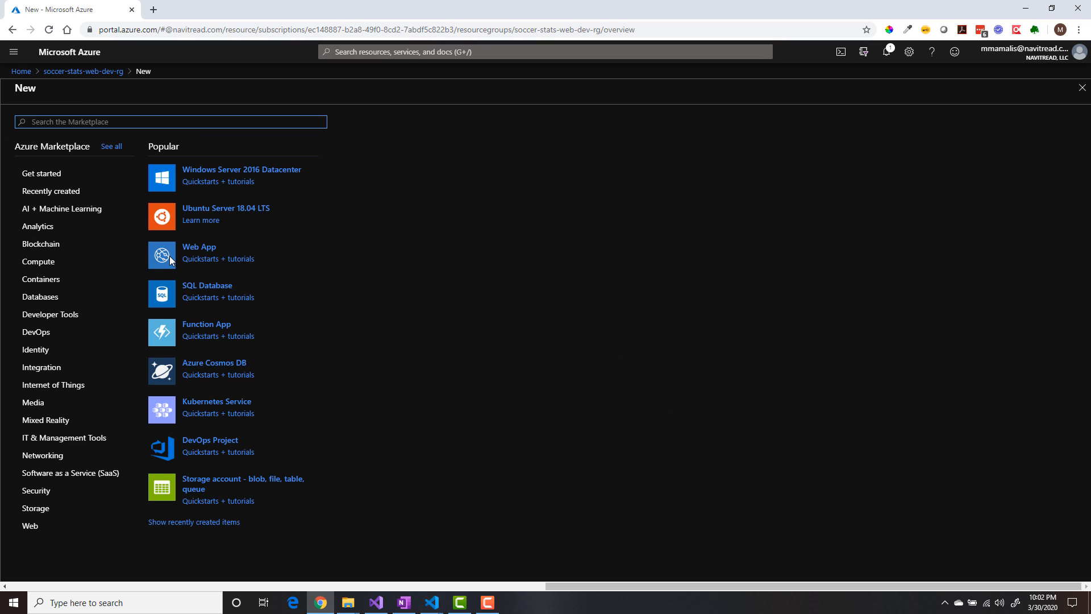
{"action": "left_click", "coordinate": [198, 248]}
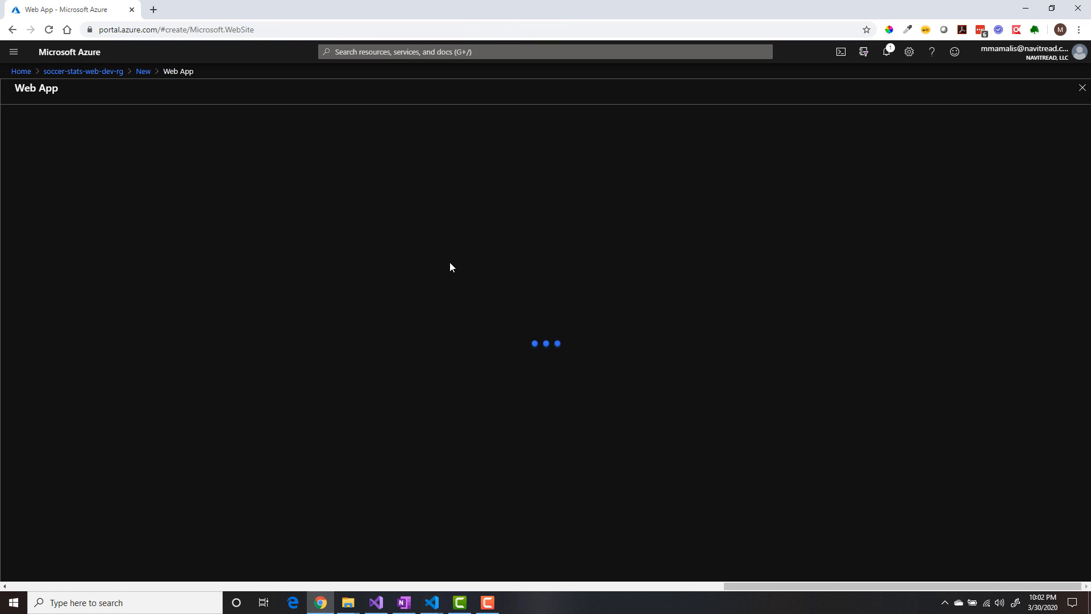
{"action": "left_click", "coordinate": [287, 310]}
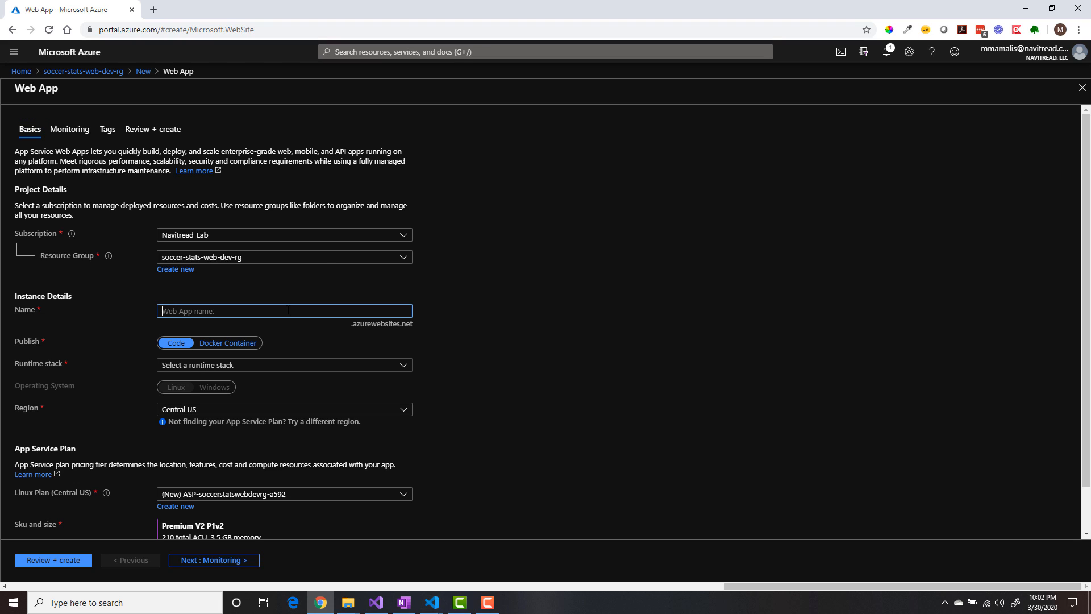
{"action": "type", "text": "soccerstatswebdev"}
{"action": "left_click", "coordinate": [194, 368]}
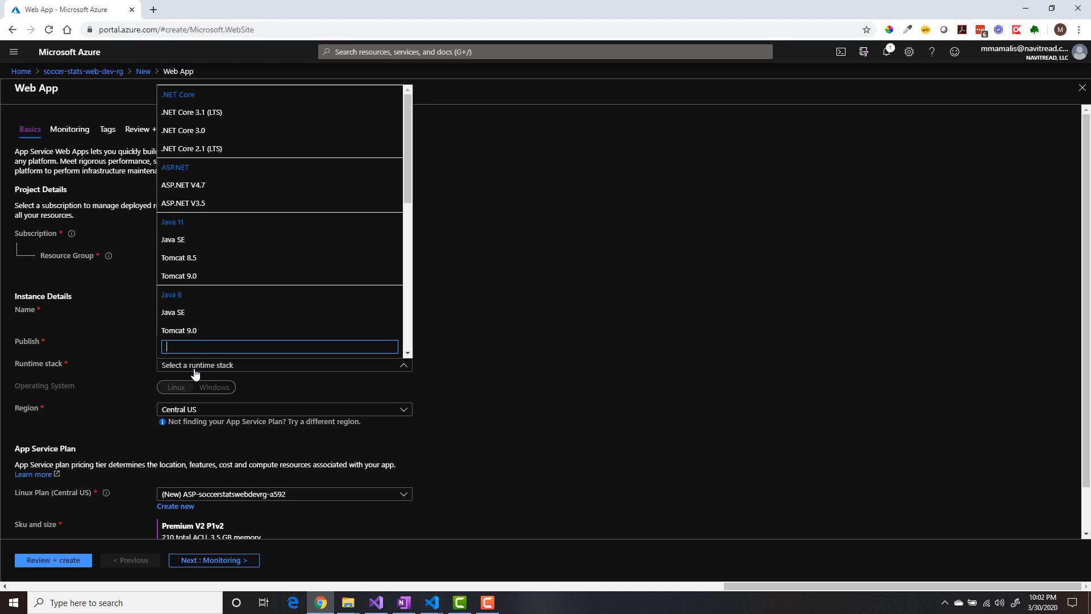
{"action": "left_click", "coordinate": [195, 113]}
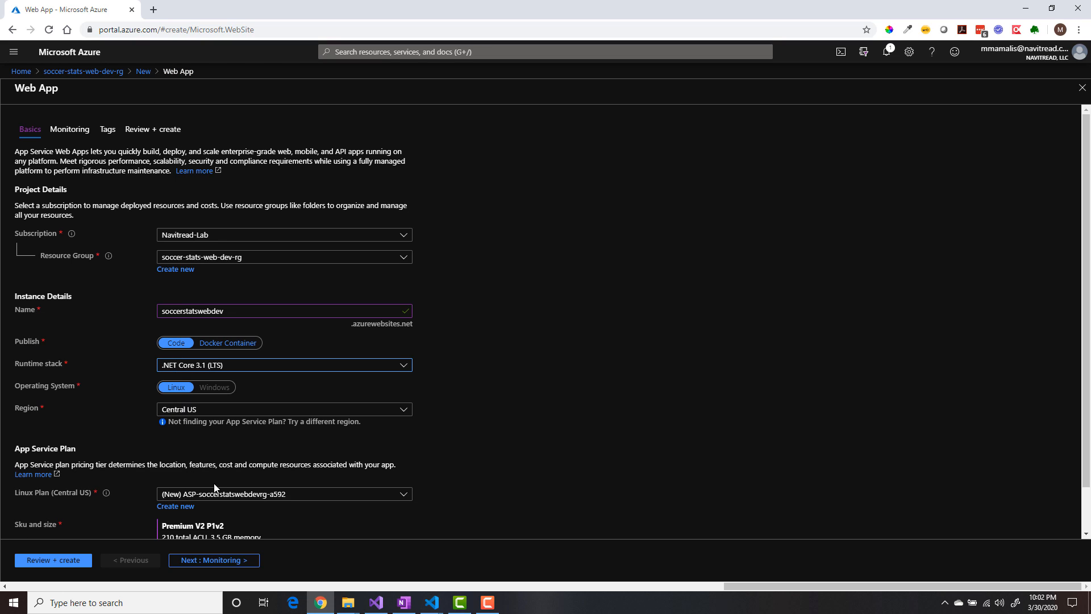
- Add a new App Service plan named soccer-stats-web-dev-plan for the web app
{"action": "left_click", "coordinate": [176, 505]}
{"action": "type", "text": "socce"}
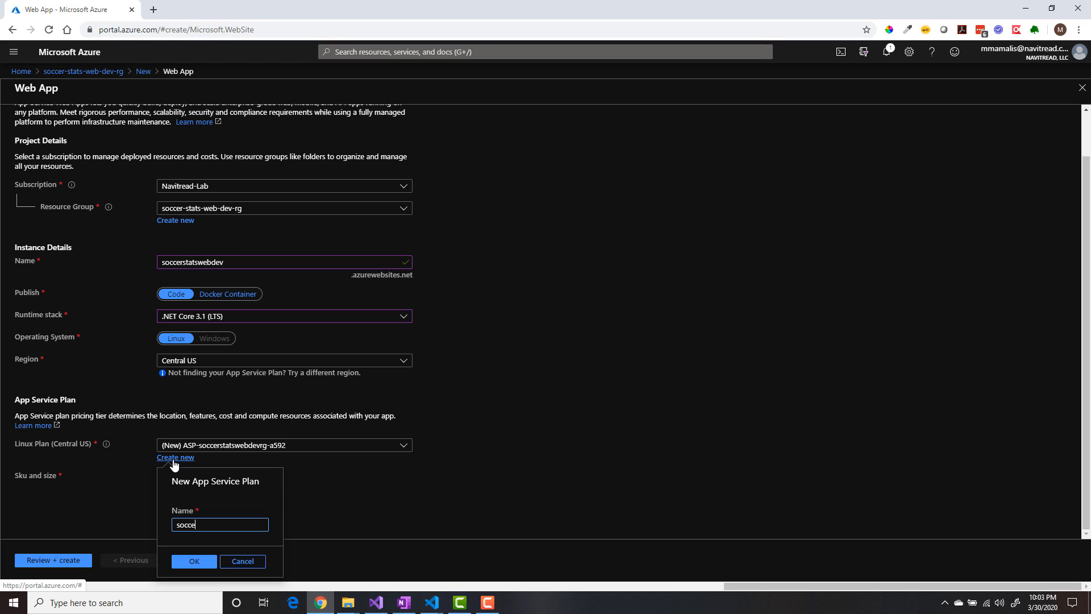
{"action": "type", "text": "r-stats-web-dev"}
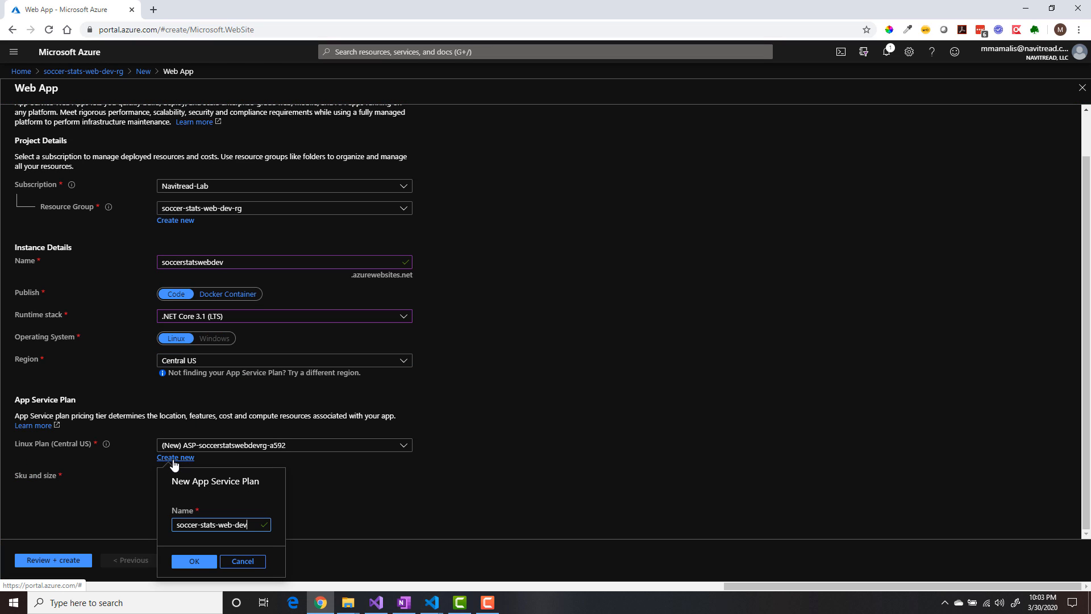
{"action": "type", "text": "-plan"}
{"action": "key", "text": "Return"}
- Change the plan's size to Free F1, then review and create the web app
{"action": "left_click", "coordinate": [191, 499]}
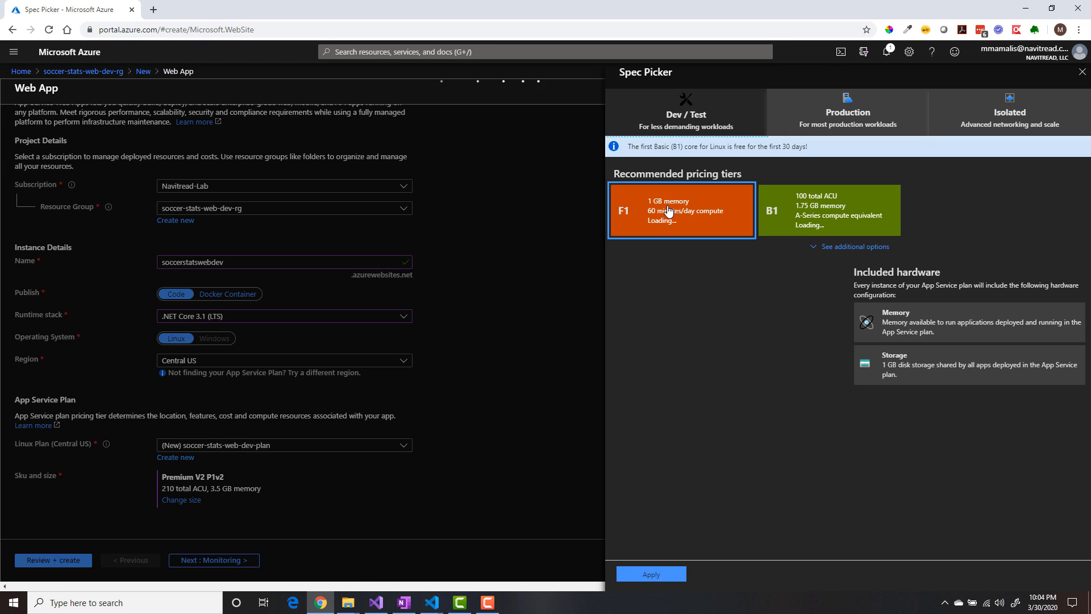
{"action": "left_click", "coordinate": [651, 574]}
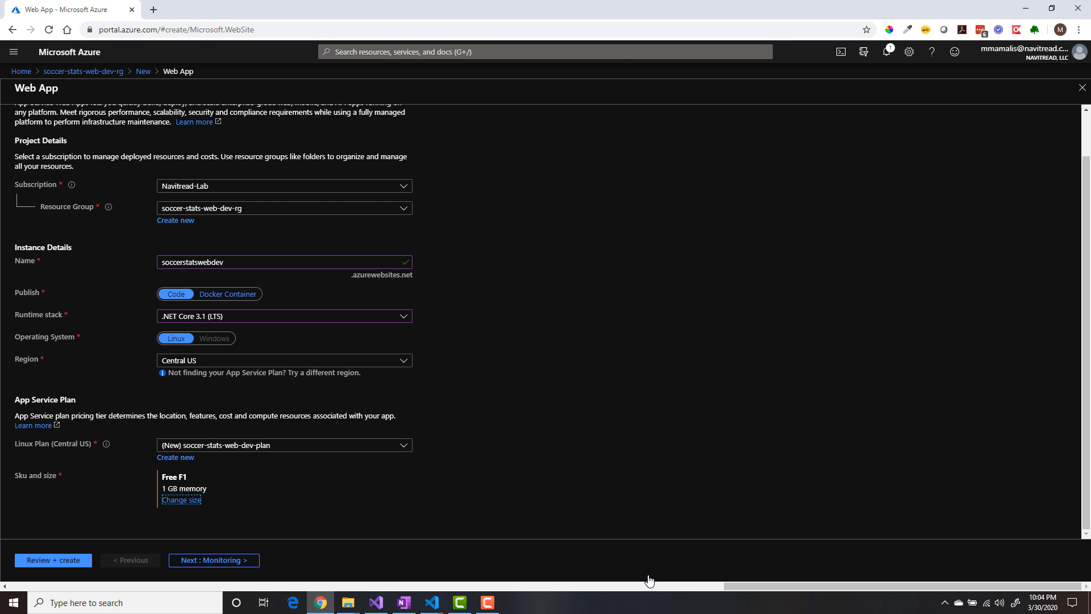
{"action": "left_click", "coordinate": [59, 562]}
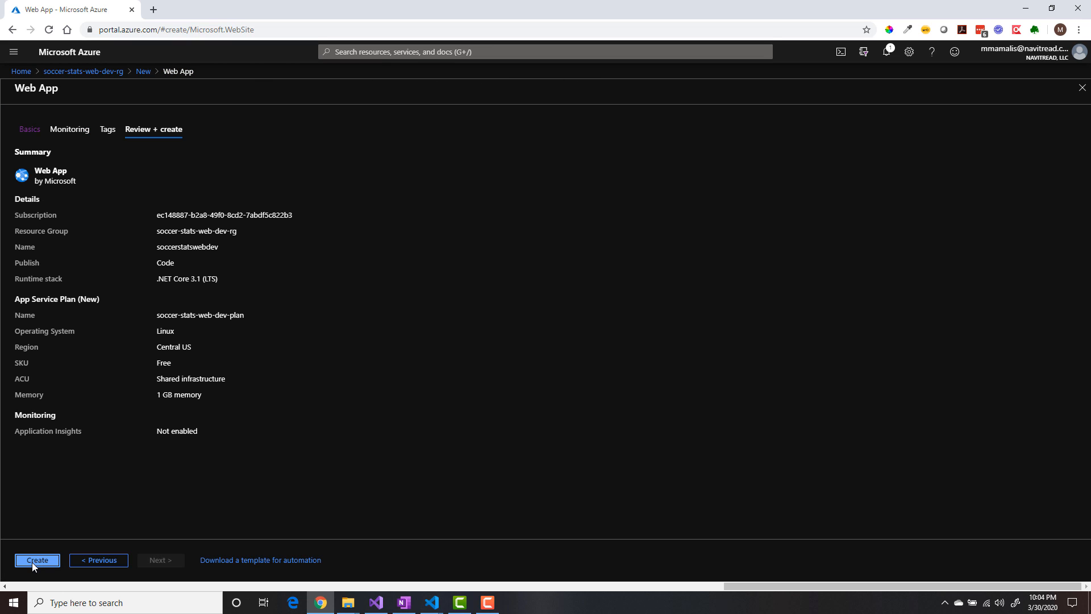
{"action": "left_click", "coordinate": [34, 561]}
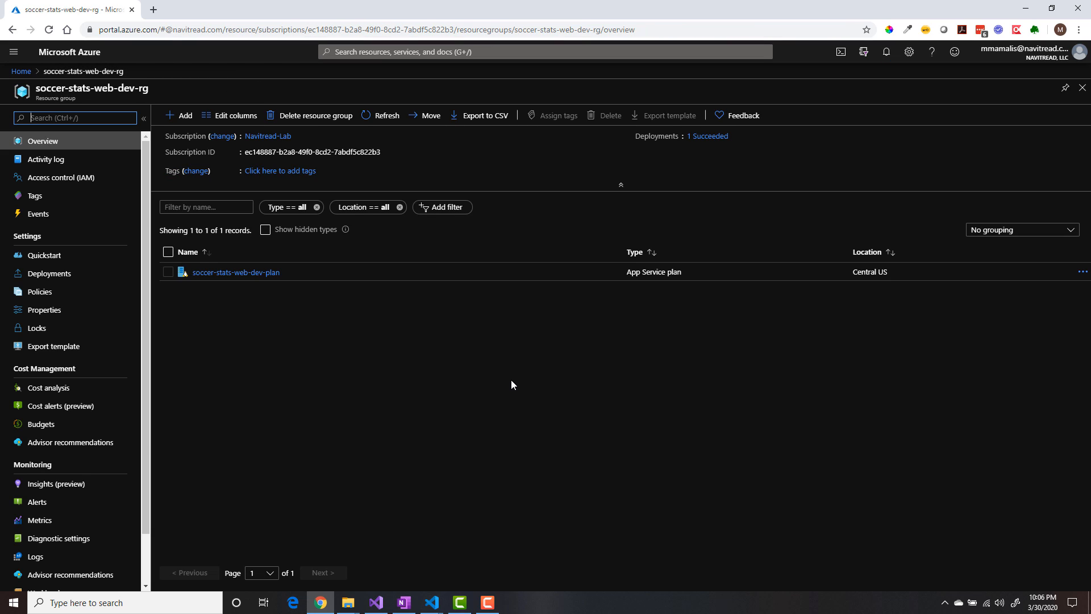
- Refresh the resource group, open the soccerstatswebdev app service, and turn on web sockets in its general configuration settings, saving the change
{"action": "left_click", "coordinate": [382, 117]}
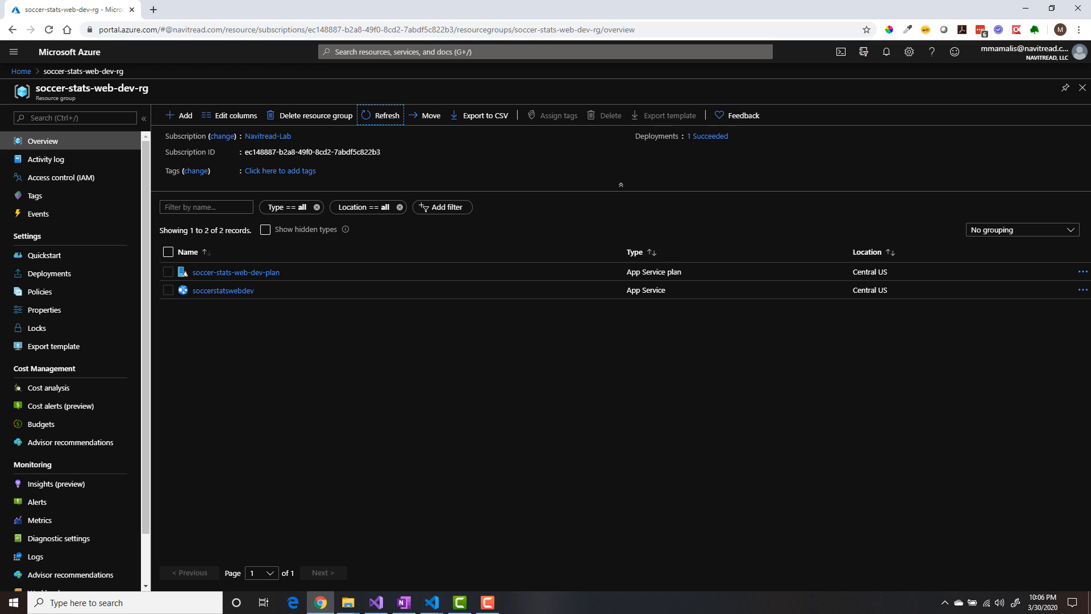
{"action": "left_click", "coordinate": [230, 291]}
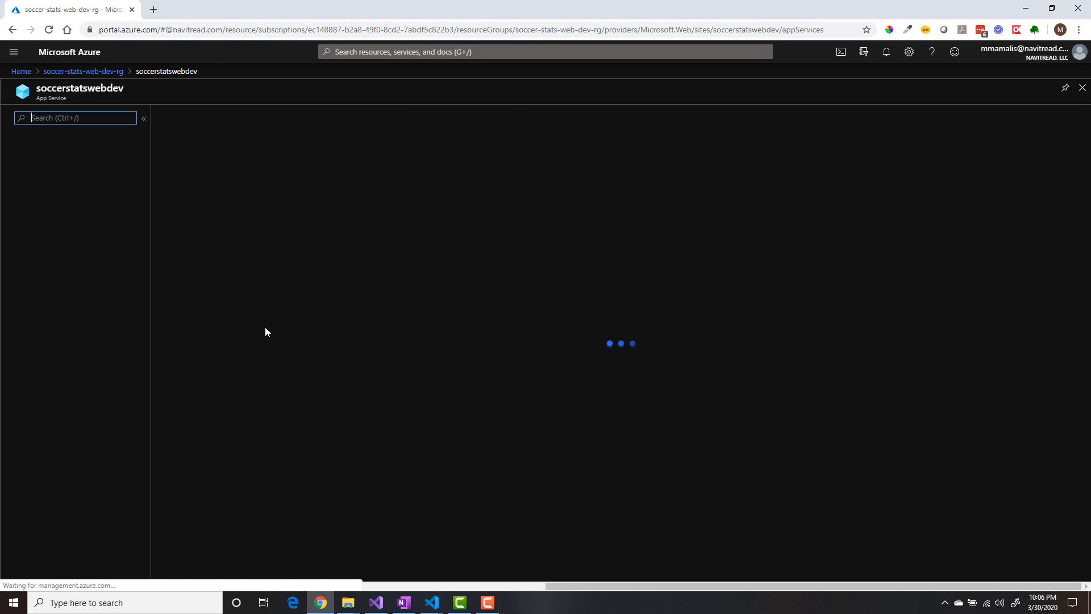
{"action": "left_click", "coordinate": [64, 352]}
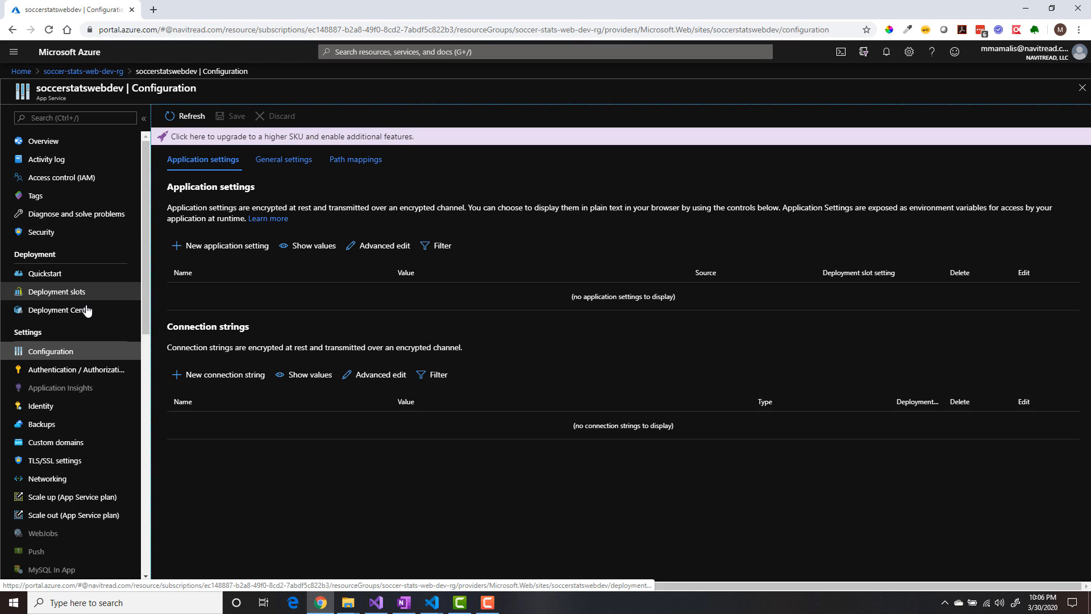
{"action": "left_click", "coordinate": [294, 166]}
{"action": "scroll", "coordinate": [312, 386], "scroll_direction": "down", "scroll_amount": 1}
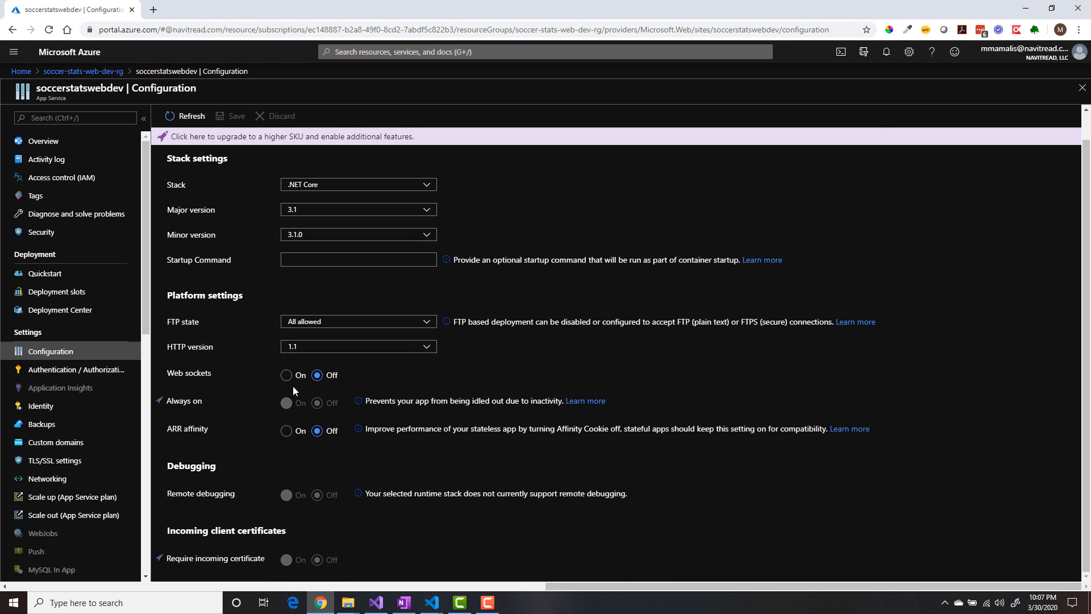
{"action": "left_click", "coordinate": [286, 376]}
{"action": "left_click", "coordinate": [237, 116]}
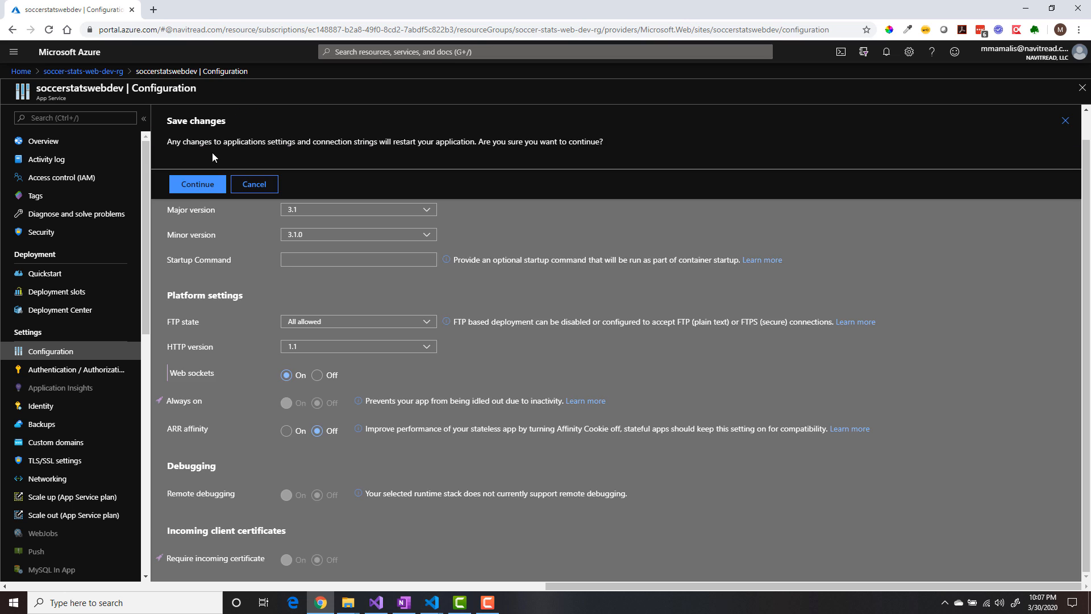
{"action": "left_click", "coordinate": [207, 190]}
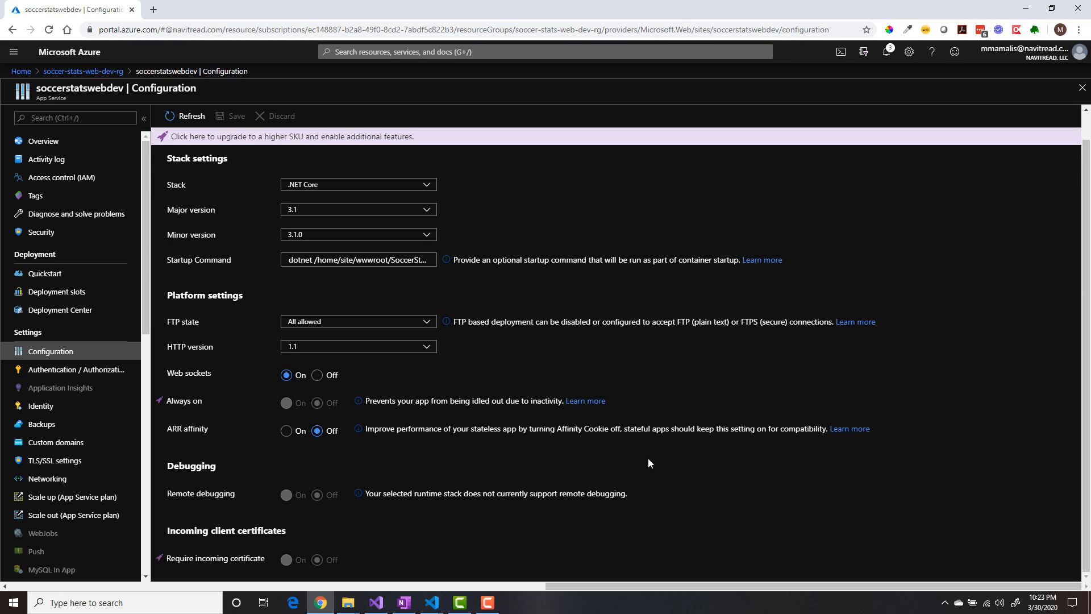
- Turn on HTTPS Only in the app service's TLS/SSL settings and refresh them
{"action": "left_click", "coordinate": [35, 462]}
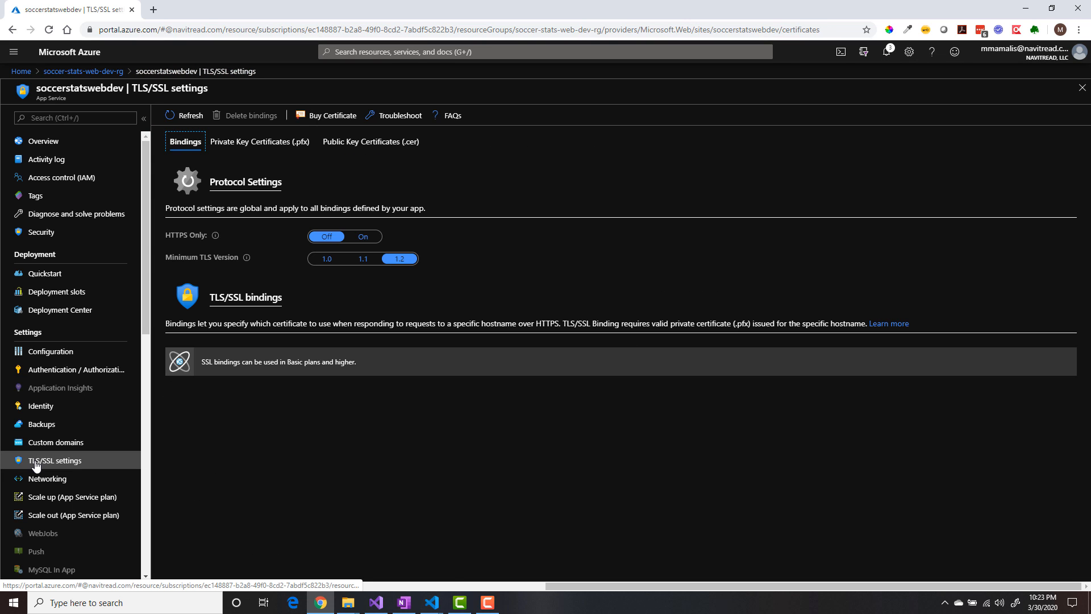
{"action": "left_click", "coordinate": [361, 237]}
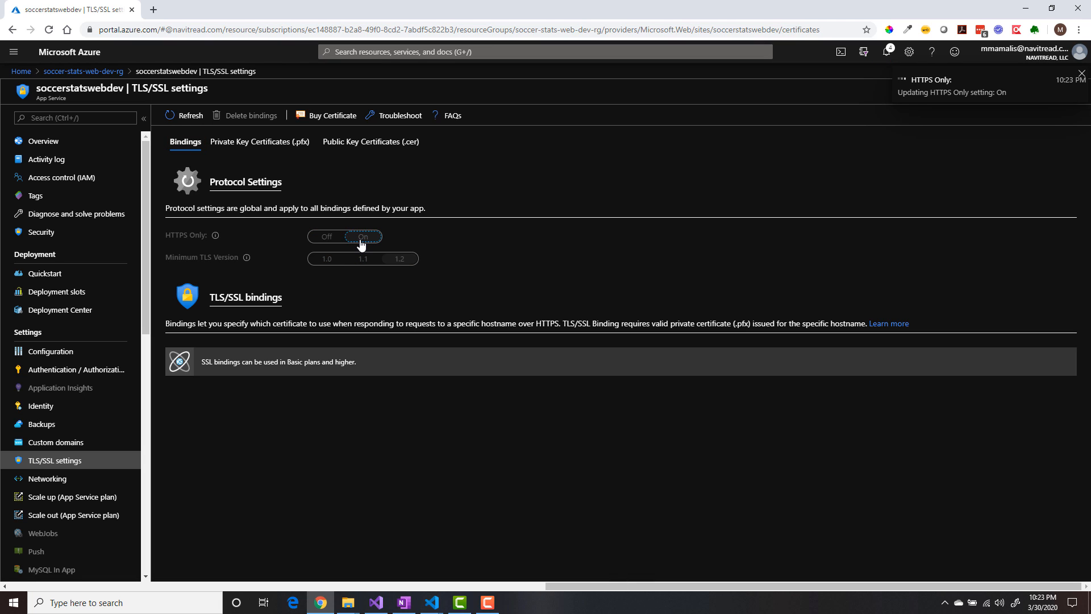
{"action": "left_click", "coordinate": [185, 115]}
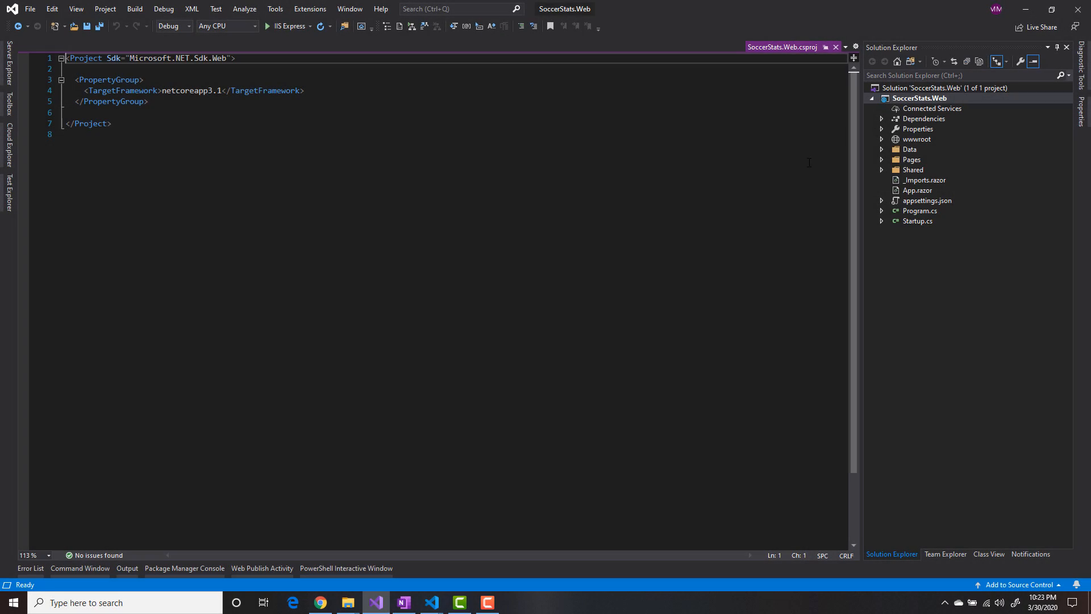
- Create a publish profile for the SoccerStats.Web project targeting the existing soccerstatswebdev app in soccer-stats-web-dev-rg, and publish it
{"action": "left_click", "coordinate": [897, 98]}
{"action": "right_click", "coordinate": [897, 98]}
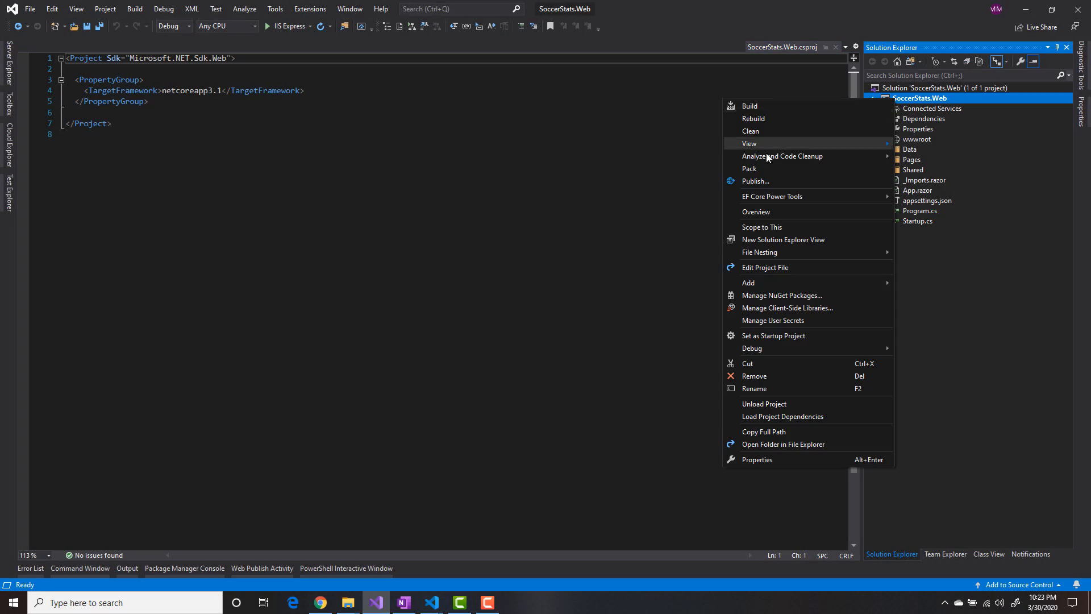
{"action": "left_click", "coordinate": [761, 181]}
{"action": "left_click", "coordinate": [339, 219]}
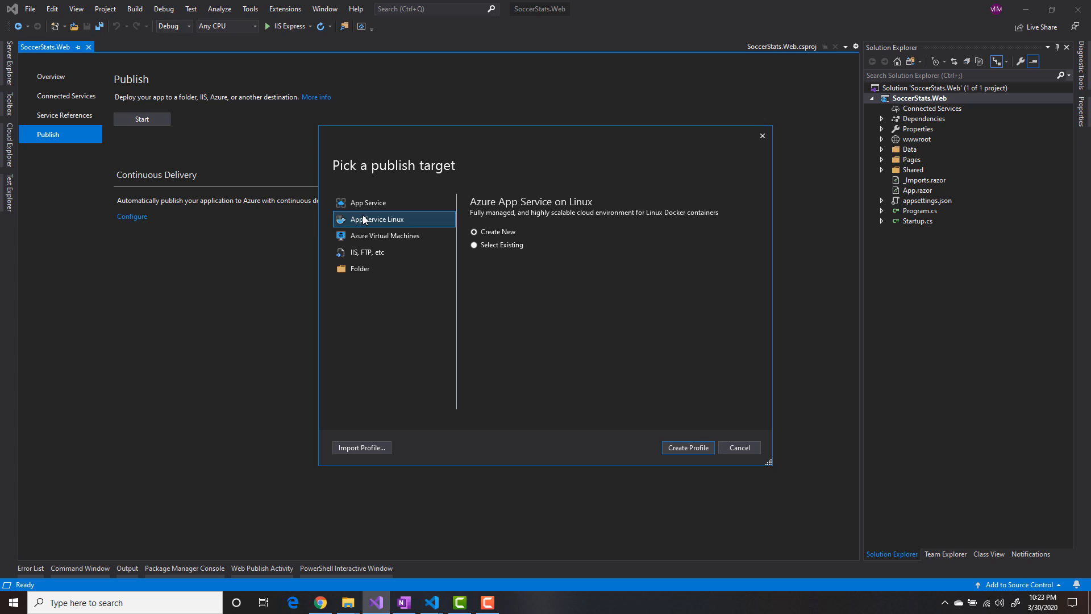
{"action": "left_click", "coordinate": [694, 445]}
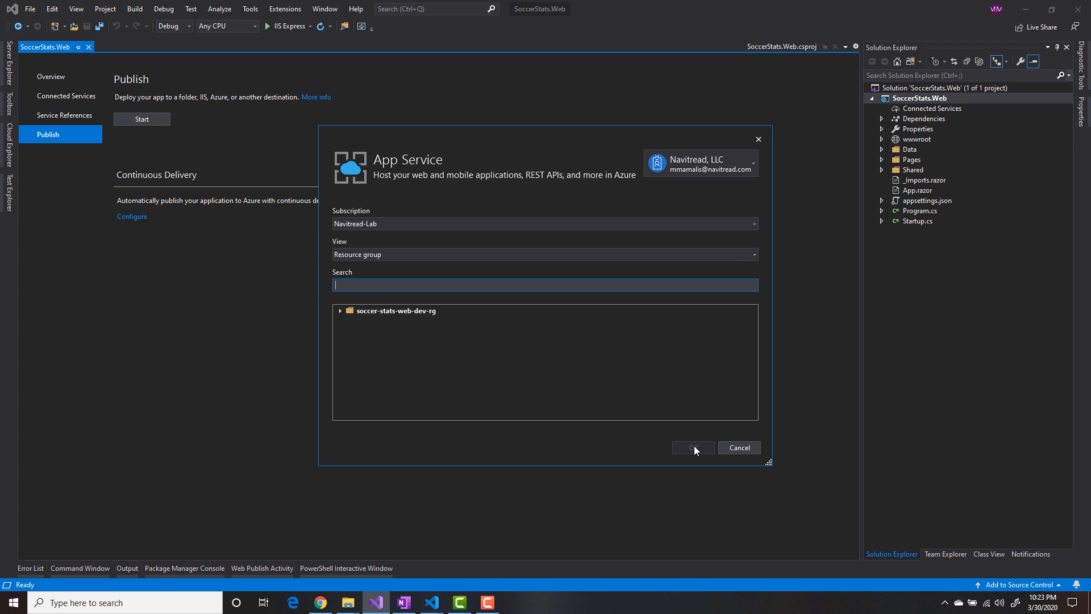
{"action": "left_click", "coordinate": [340, 312]}
{"action": "left_click", "coordinate": [382, 320]}
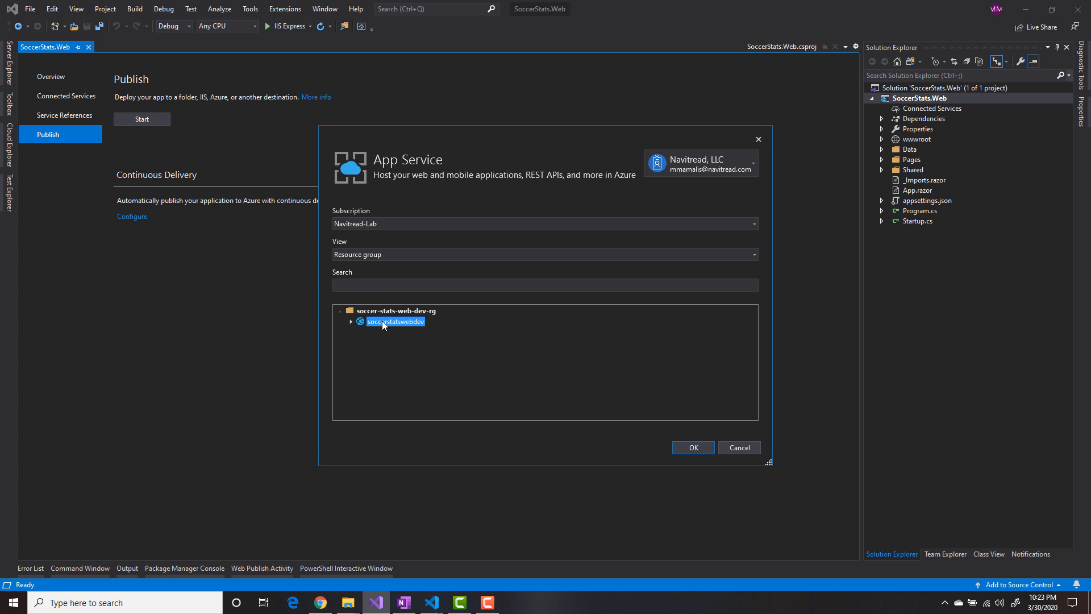
{"action": "left_click", "coordinate": [694, 447]}
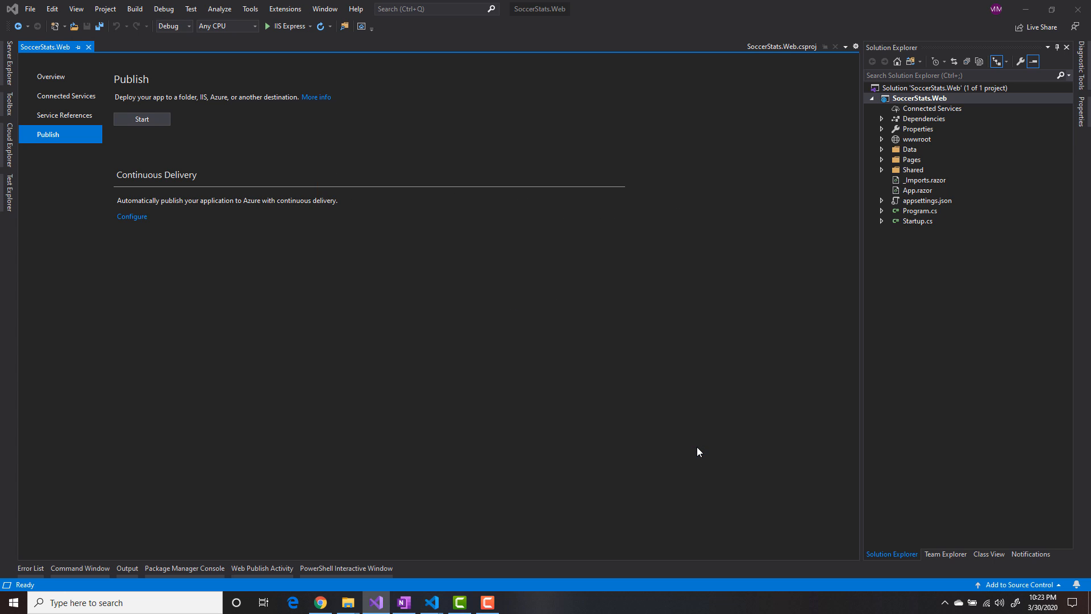
{"action": "left_click", "coordinate": [596, 121]}
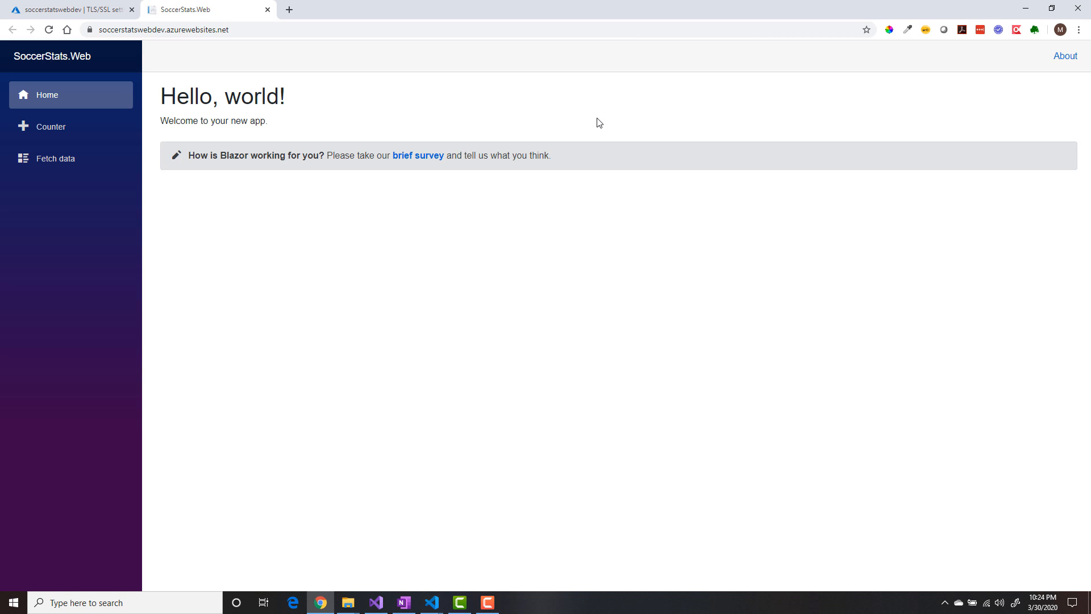
- Test the counter on the published SoccerStats.Web site, and return to its home page
{"action": "left_click", "coordinate": [74, 132]}
{"action": "left_click", "coordinate": [195, 150]}
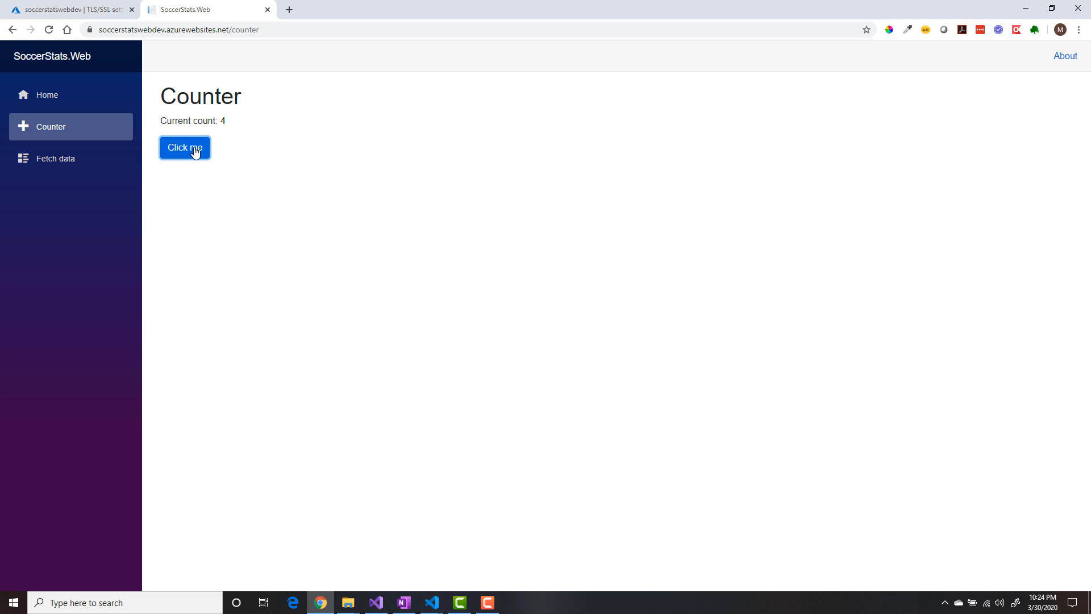
{"action": "left_click", "coordinate": [61, 101]}
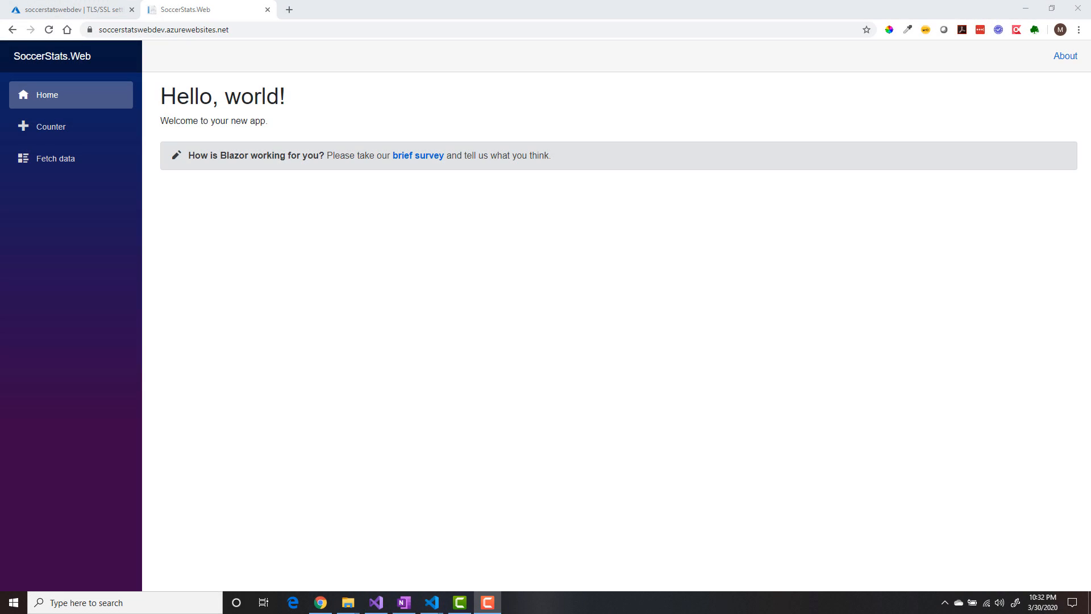
- Open Azure DevOps at dev.azure.com in a new browser tab
{"action": "left_click", "coordinate": [290, 9]}
{"action": "type", "text": "dev"}
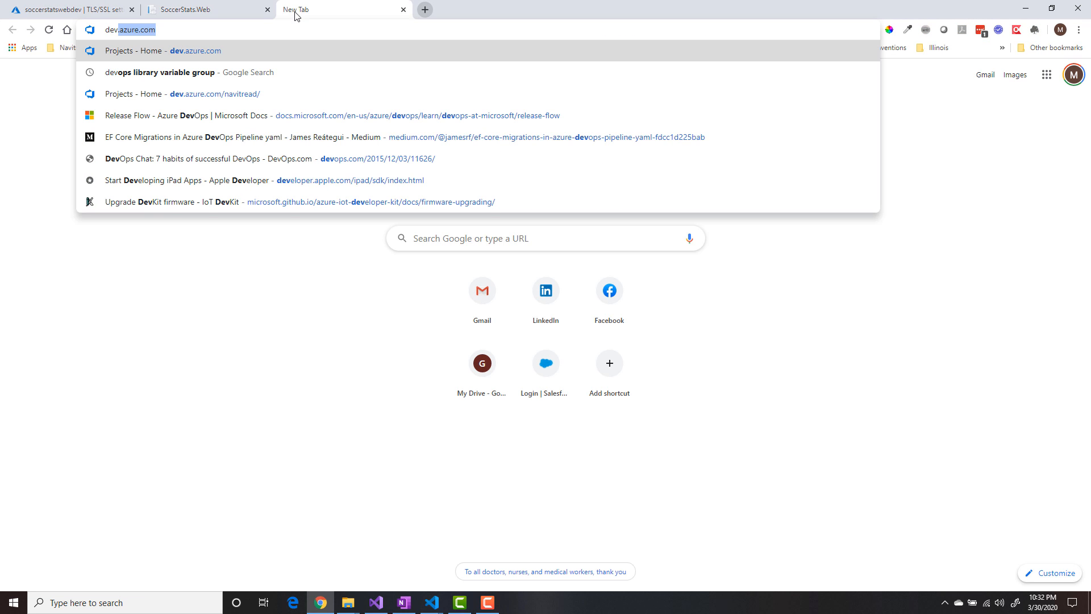
{"action": "key", "text": "Return"}
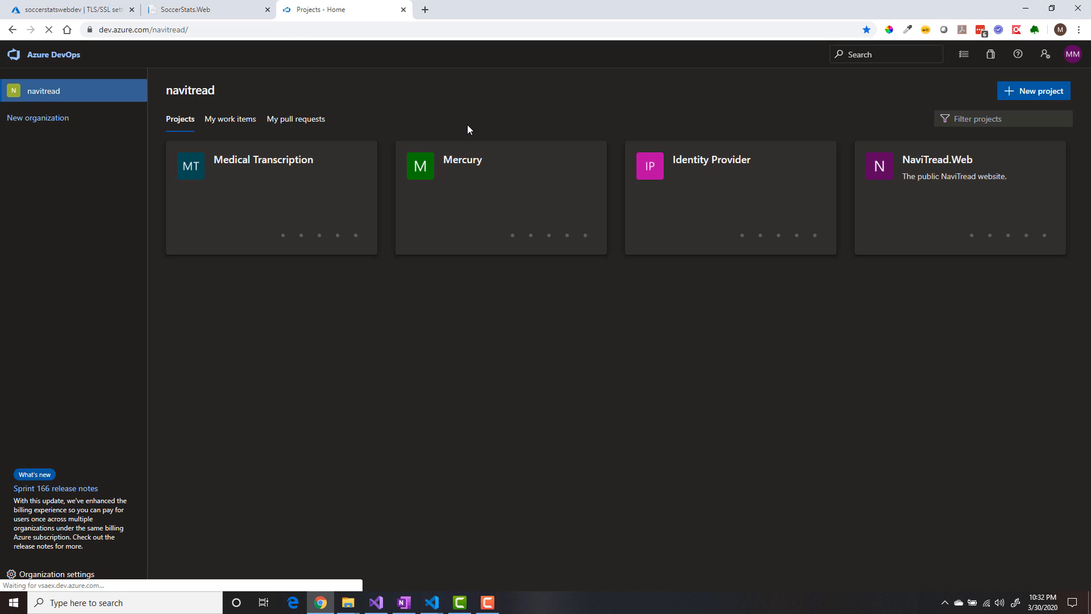
- Create a private project named Soccer-Stats with Git version control and the Agile Navitread work item process
{"action": "left_click", "coordinate": [1041, 92]}
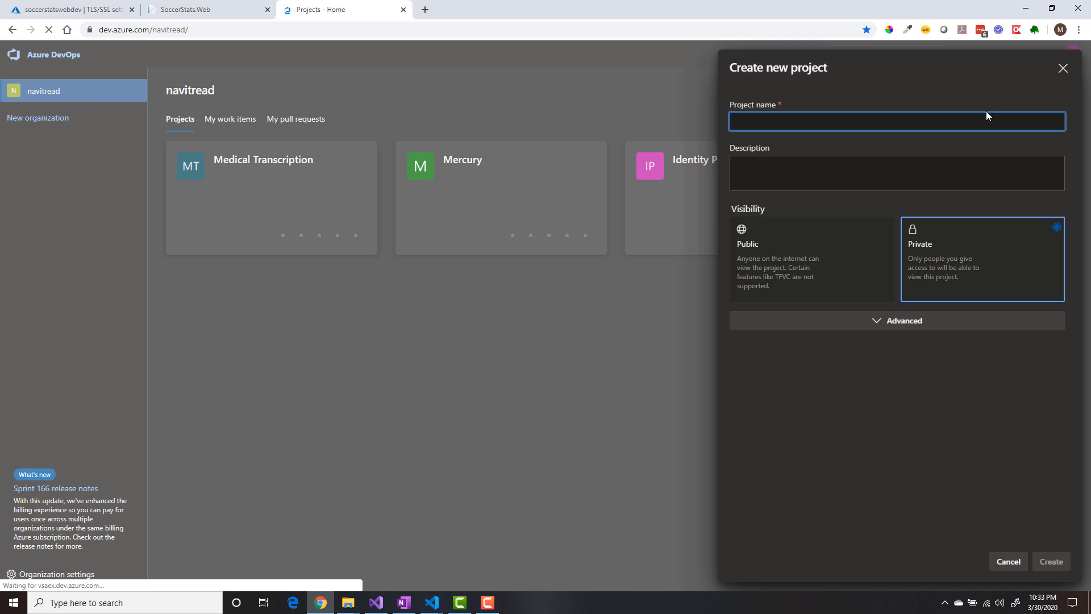
{"action": "type", "text": "Soccer-Stats"}
{"action": "left_click", "coordinate": [906, 323]}
{"action": "left_click", "coordinate": [792, 362]}
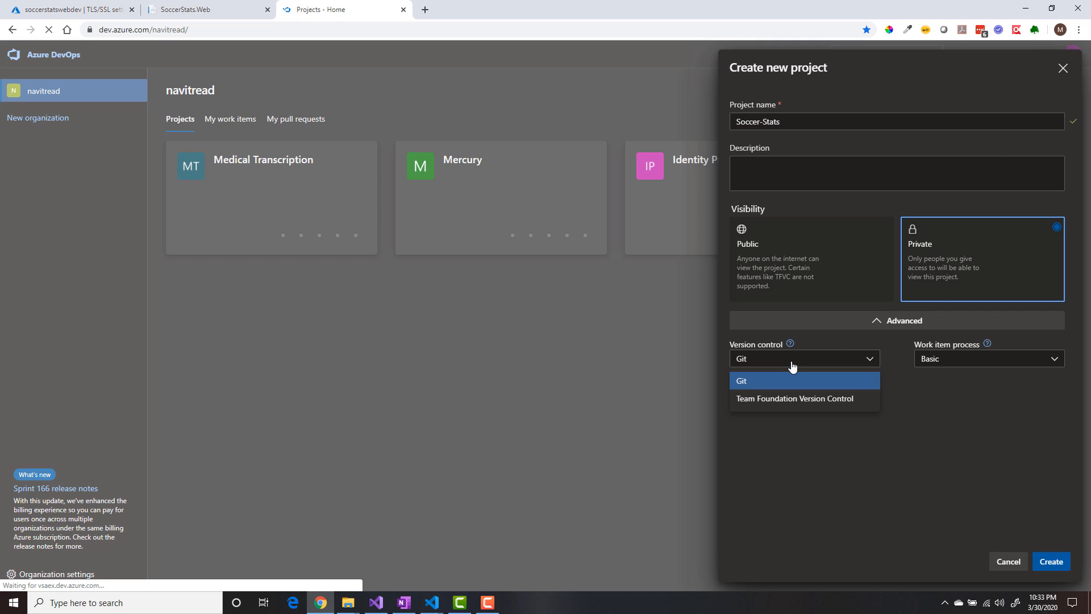
{"action": "left_click", "coordinate": [793, 387]}
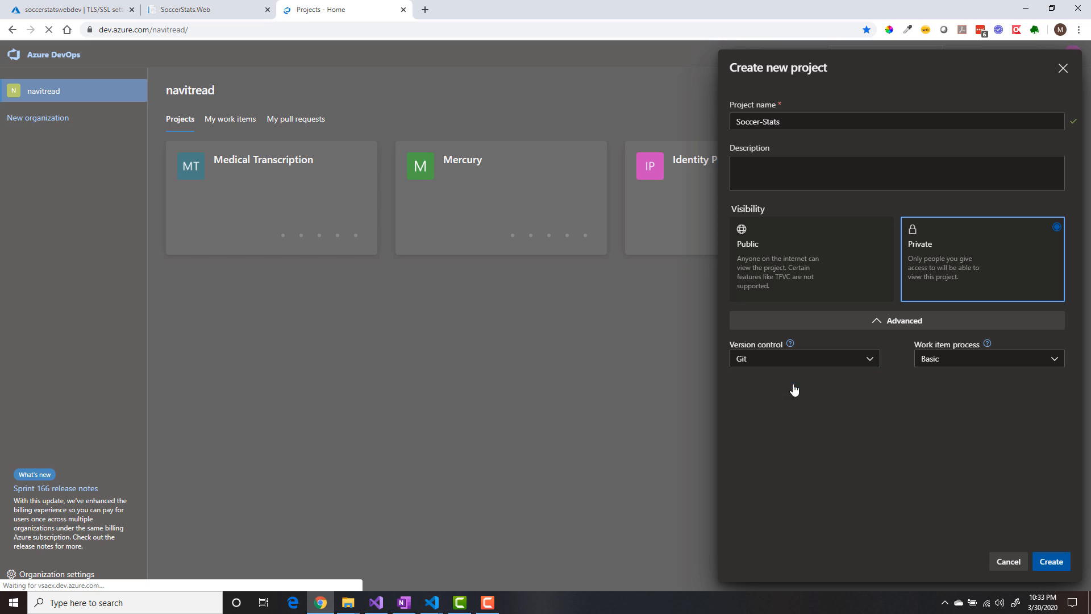
{"action": "left_click", "coordinate": [1009, 367]}
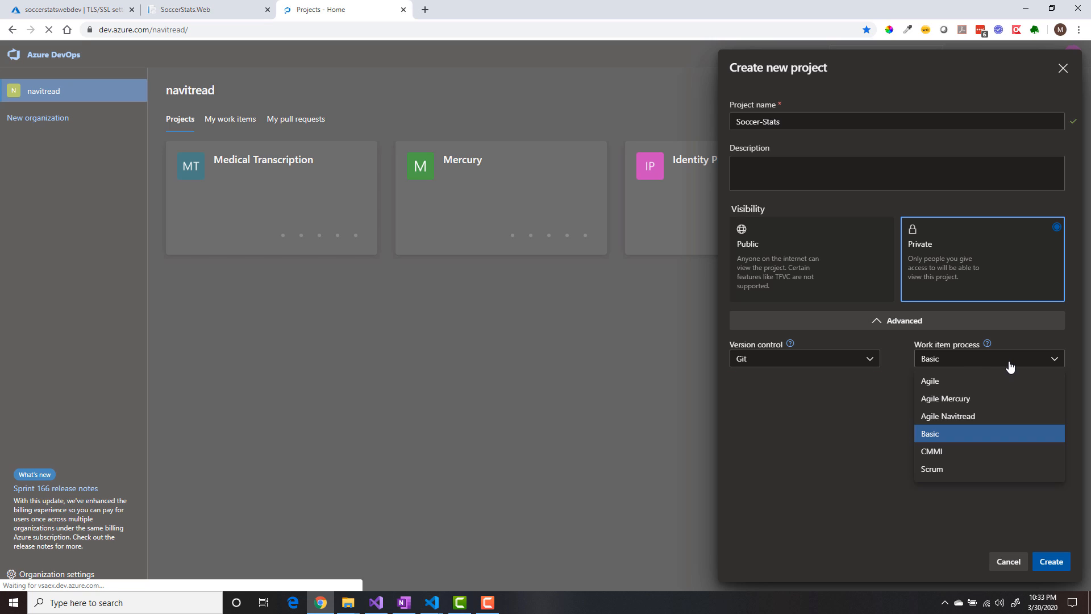
{"action": "left_click", "coordinate": [980, 420]}
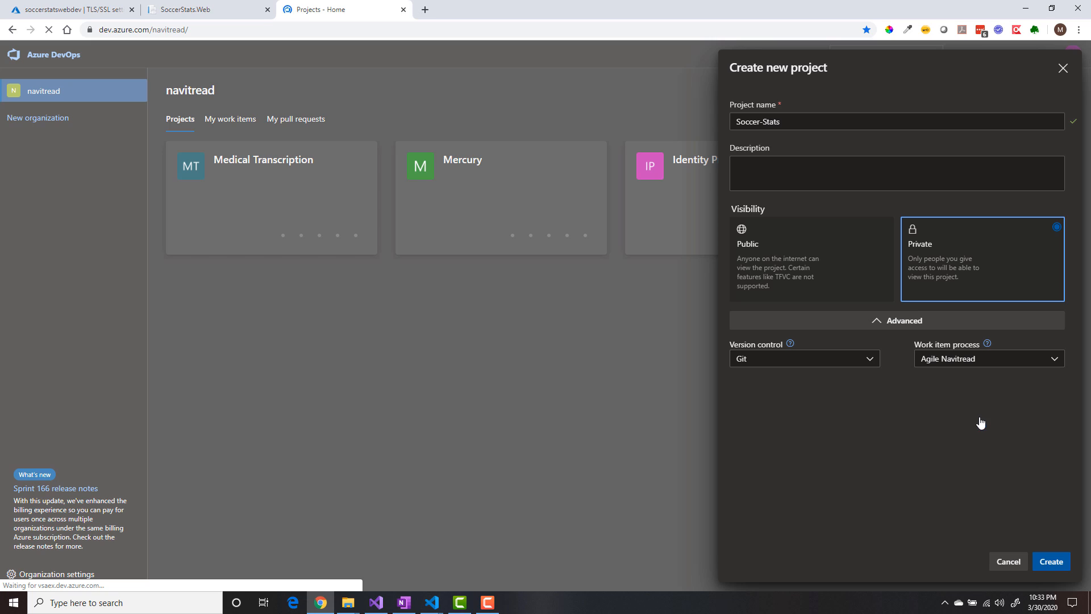
{"action": "left_click", "coordinate": [1060, 566]}
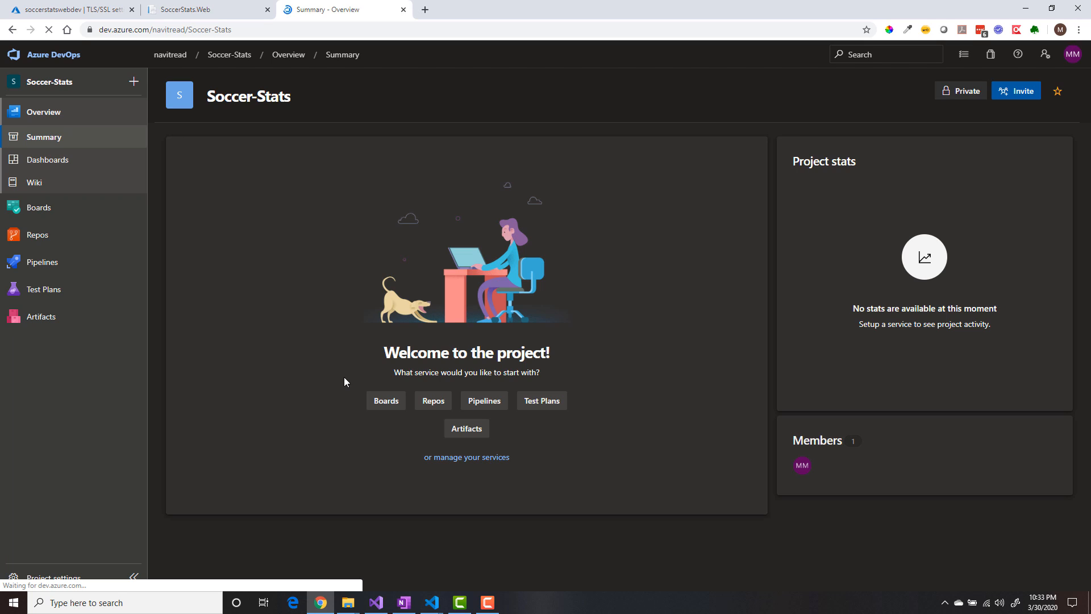
- Look over the Soccer-Stats project's service areas, and review the project details and Azure DevOps services in its settings
{"action": "mouse_move", "coordinate": [38, 212]}
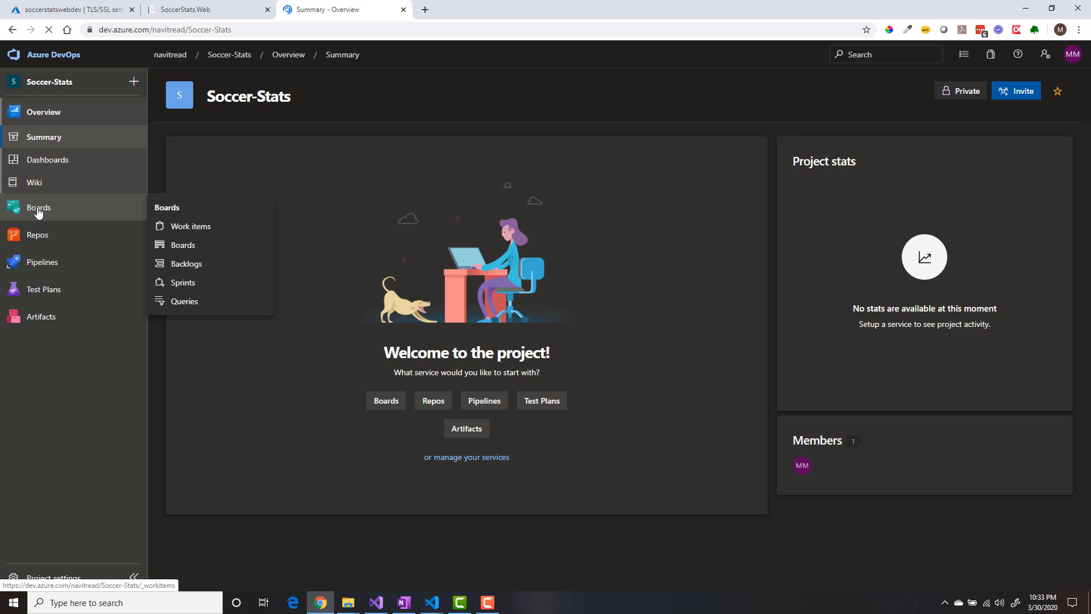
{"action": "mouse_move", "coordinate": [40, 239]}
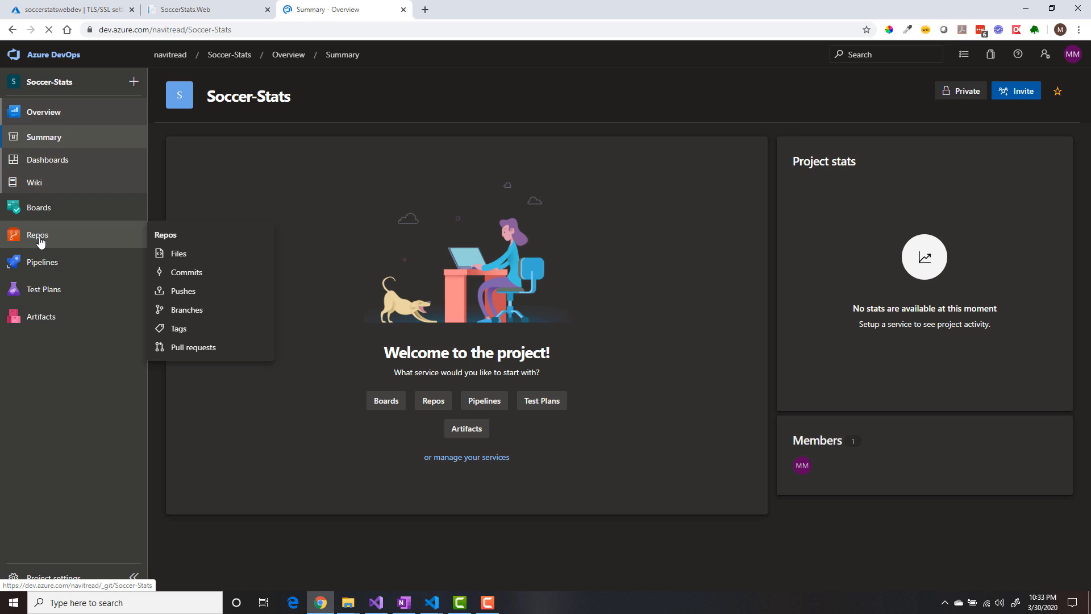
{"action": "mouse_move", "coordinate": [40, 268]}
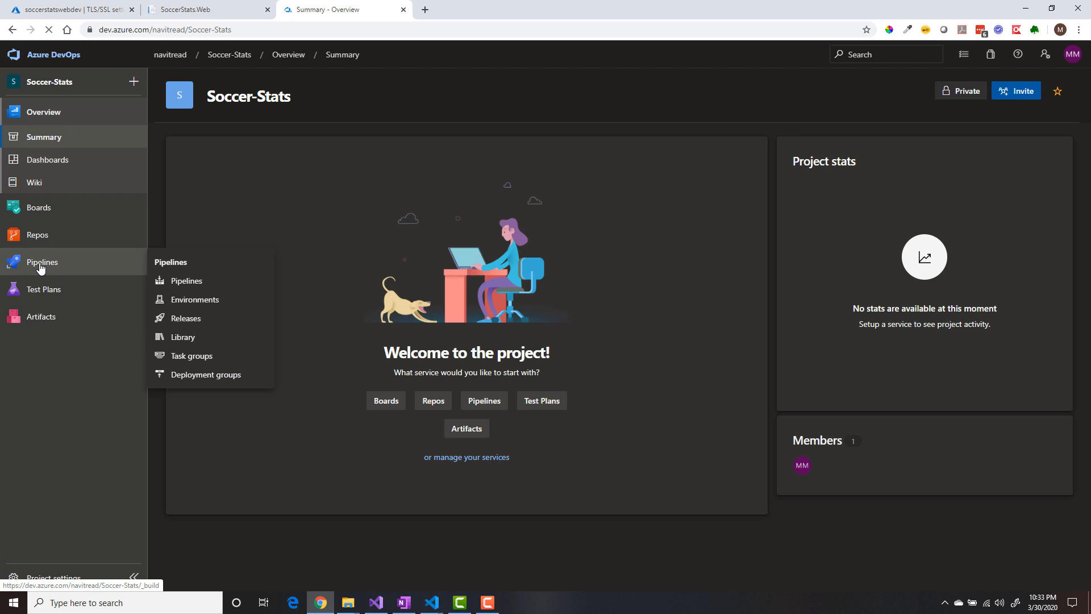
{"action": "mouse_move", "coordinate": [43, 293]}
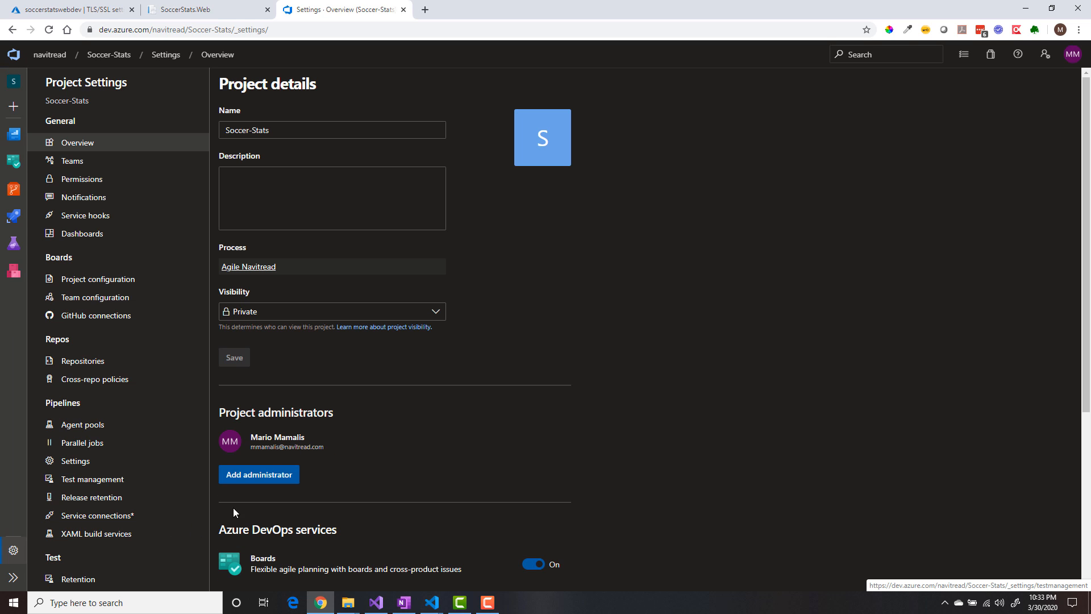
{"action": "scroll", "coordinate": [423, 446], "scroll_direction": "down", "scroll_amount": 4}
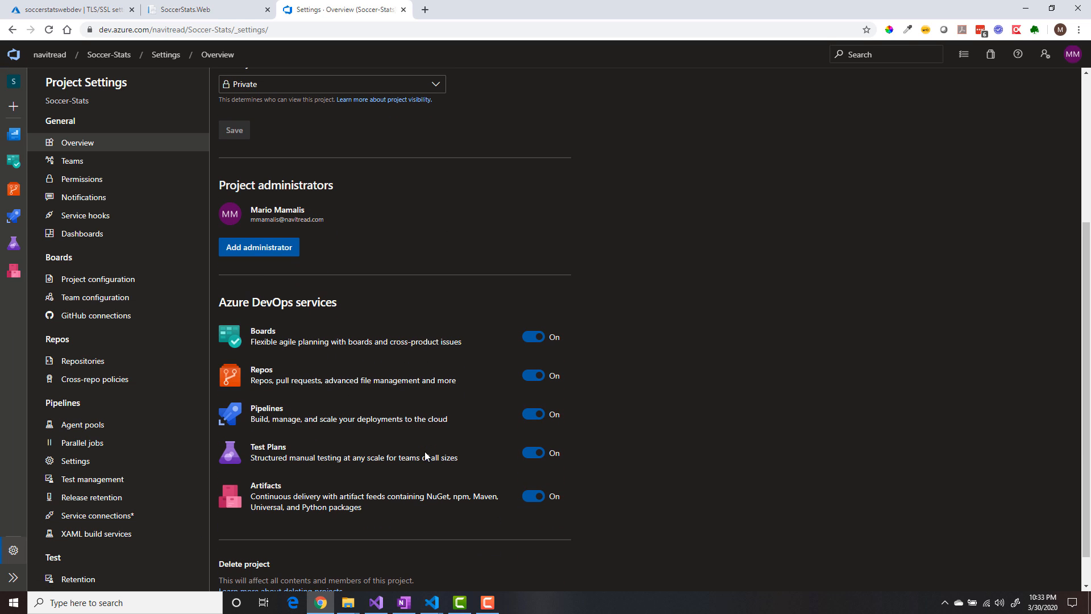
{"action": "scroll", "coordinate": [425, 455], "scroll_direction": "up", "scroll_amount": 4}
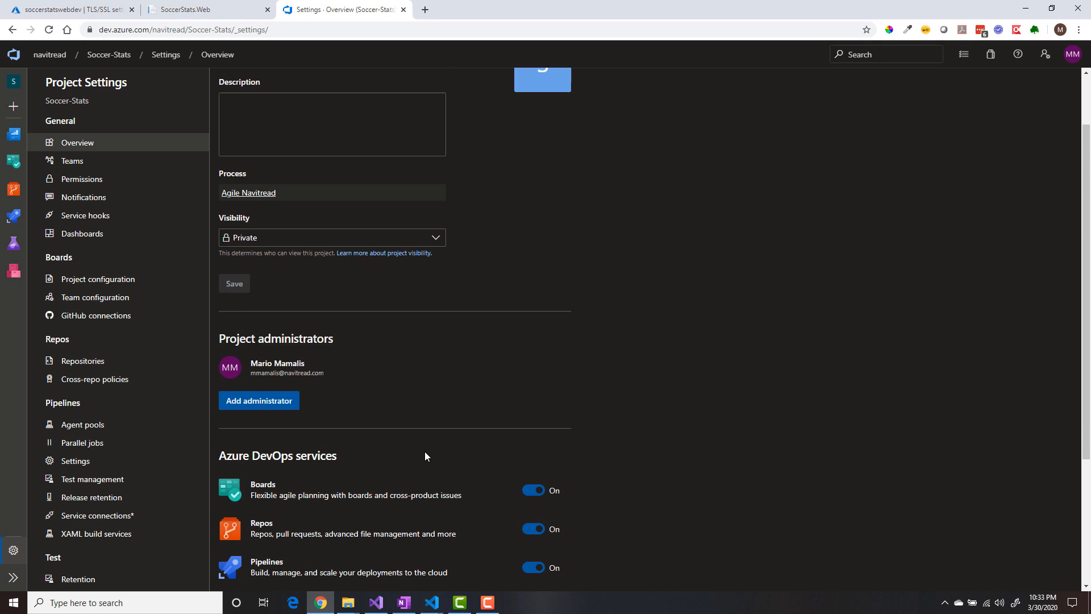
- Add a colleague as a member of the default Soccer-Stats Team and save the invitation
{"action": "left_click", "coordinate": [73, 162]}
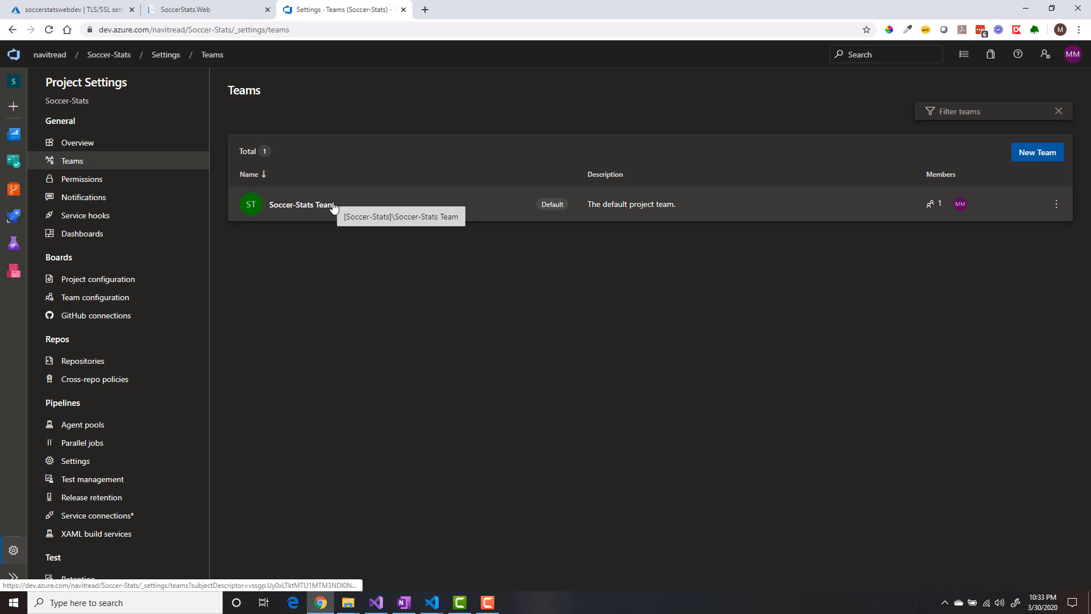
{"action": "left_click", "coordinate": [333, 206]}
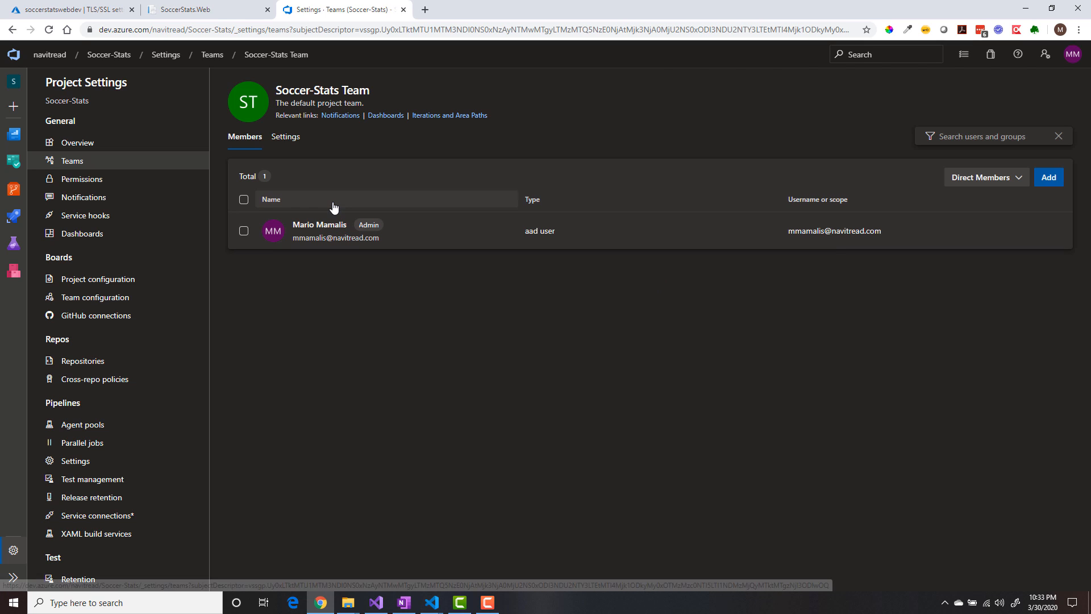
{"action": "left_click", "coordinate": [1052, 179]}
{"action": "type", "text": "anna"}
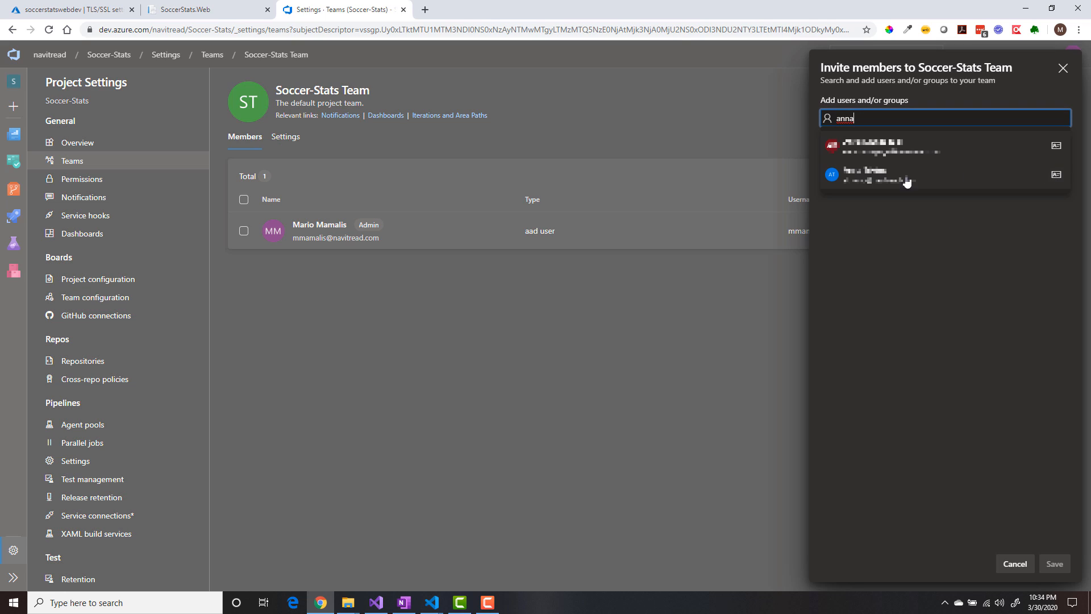
{"action": "left_click", "coordinate": [906, 177]}
{"action": "left_click", "coordinate": [1054, 563]}
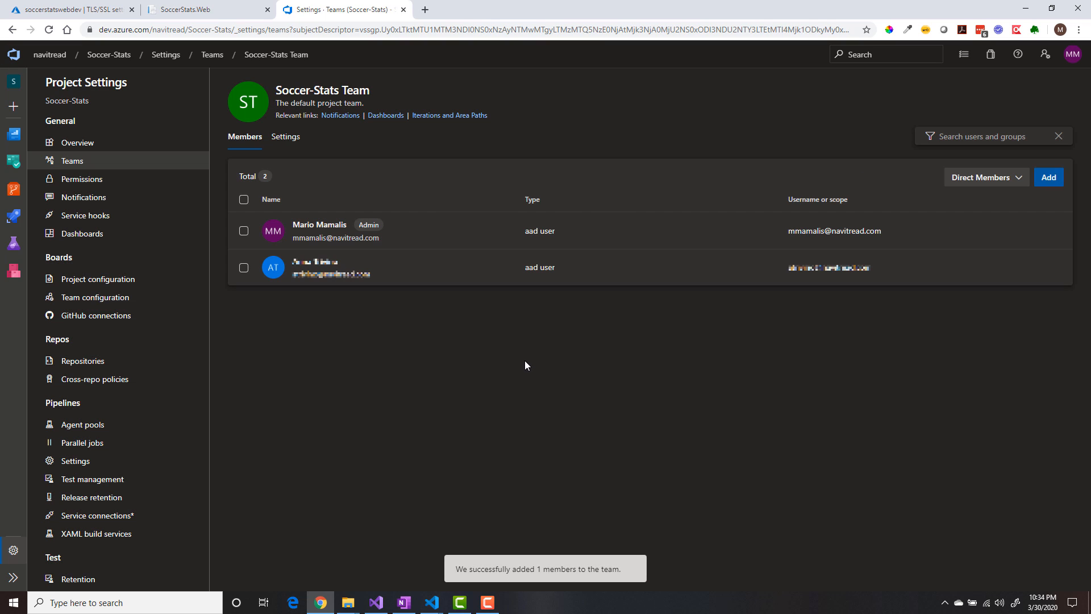
- Add the project owner's own account as a member of the Build Administrators permission group and save
{"action": "left_click", "coordinate": [93, 179]}
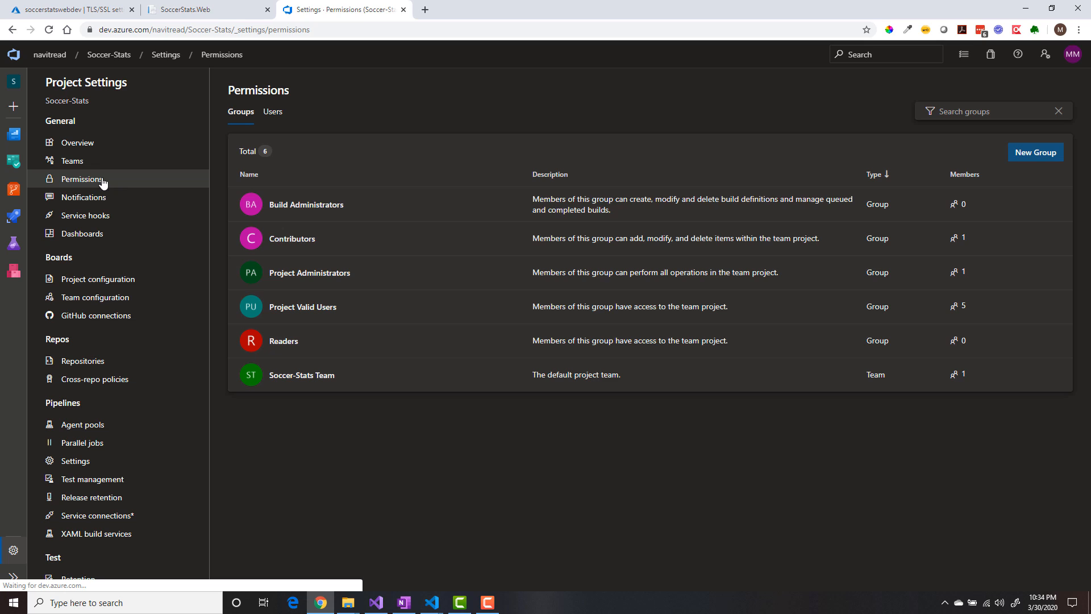
{"action": "left_click", "coordinate": [307, 206]}
{"action": "left_click", "coordinate": [297, 123]}
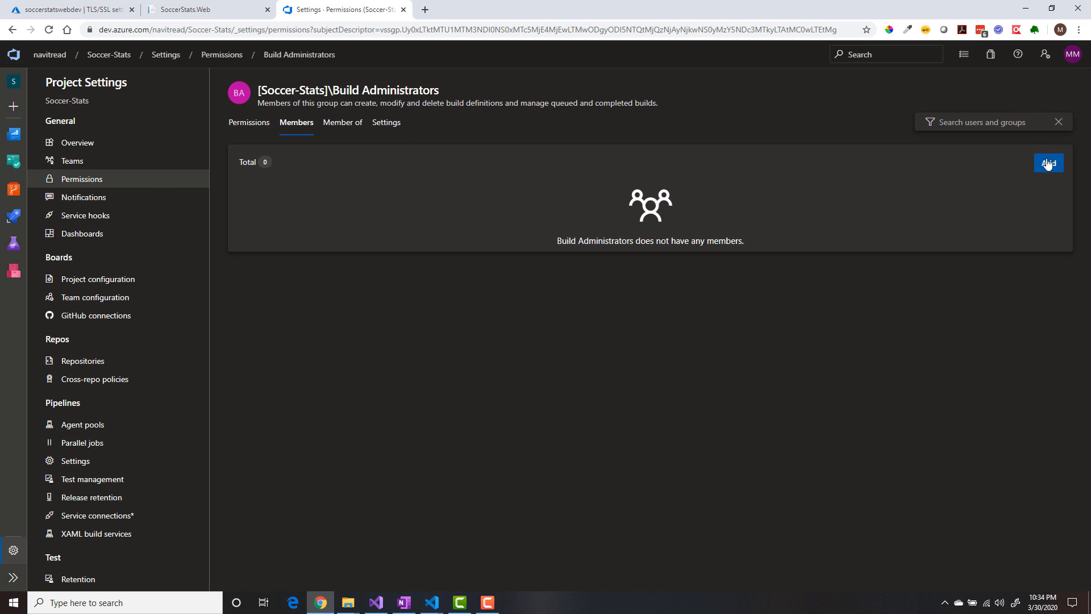
{"action": "left_click", "coordinate": [1048, 164]}
{"action": "type", "text": "ma"}
{"action": "left_click", "coordinate": [892, 179]}
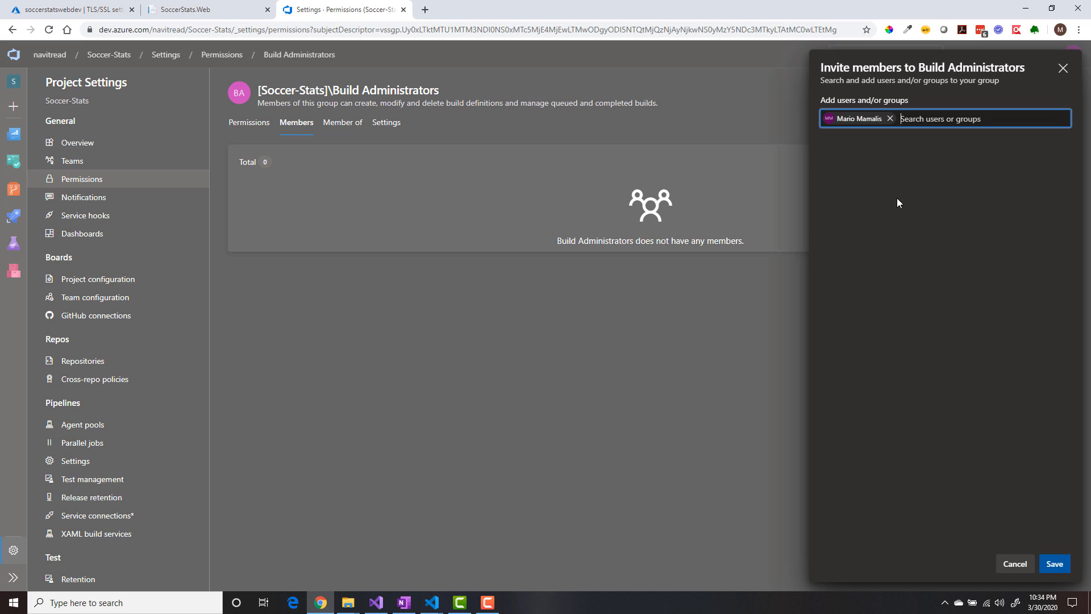
{"action": "left_click", "coordinate": [1054, 563]}
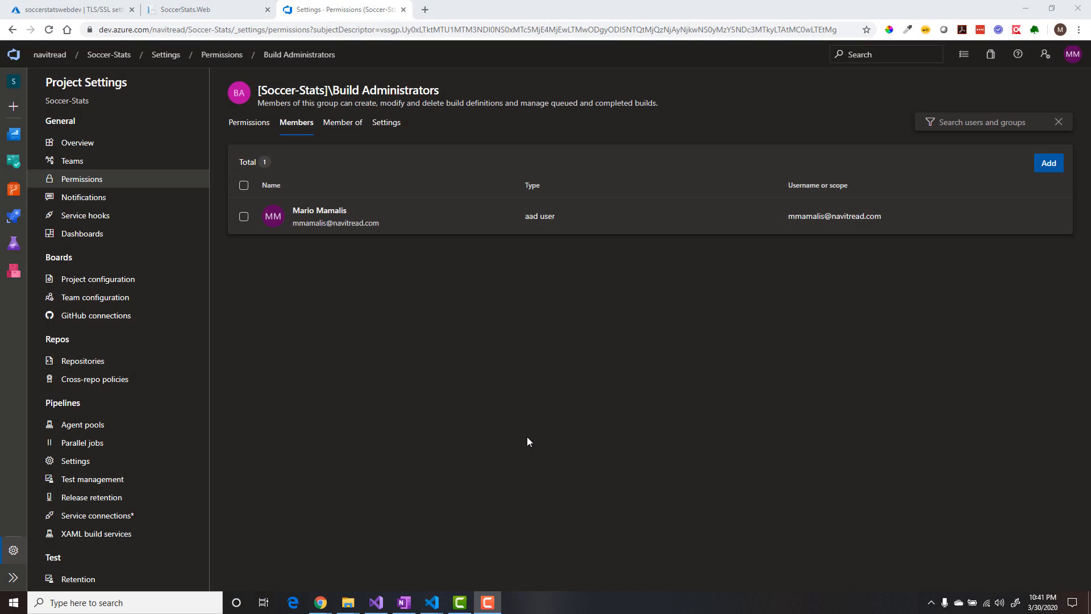
- Create a Git repository named SoccerStats.Web in the project, with a README and the VisualStudio .gitignore template
{"action": "left_click", "coordinate": [15, 192]}
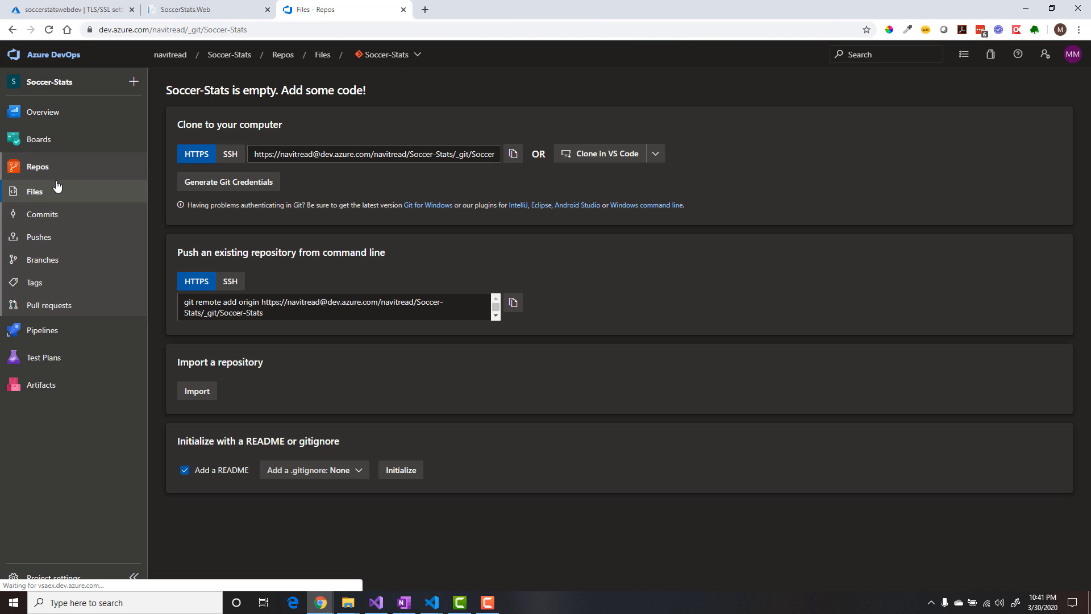
{"action": "left_click", "coordinate": [412, 55]}
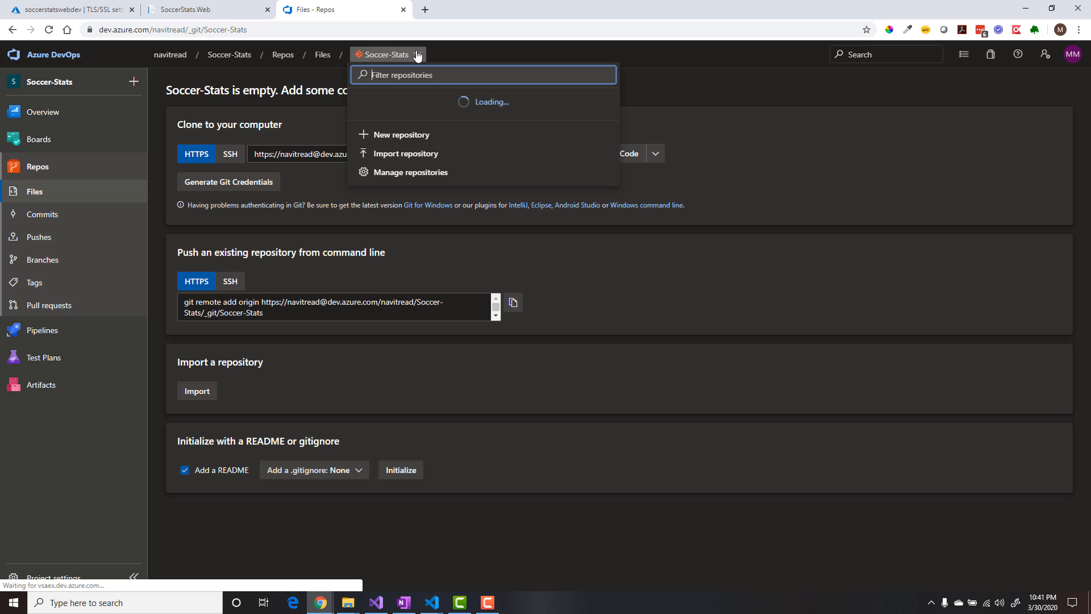
{"action": "left_click", "coordinate": [407, 131]}
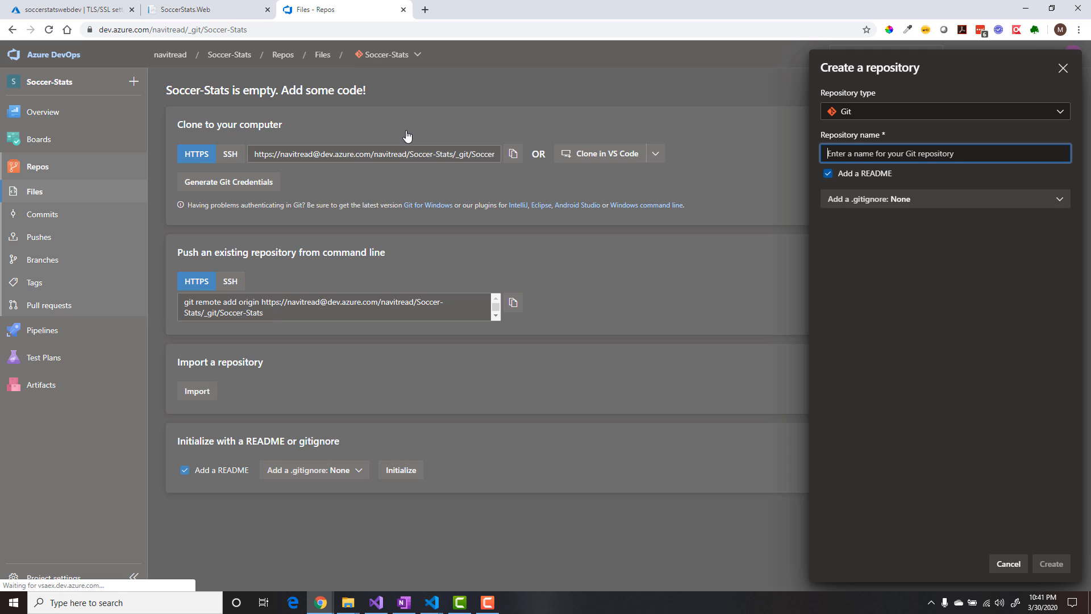
{"action": "type", "text": "So"}
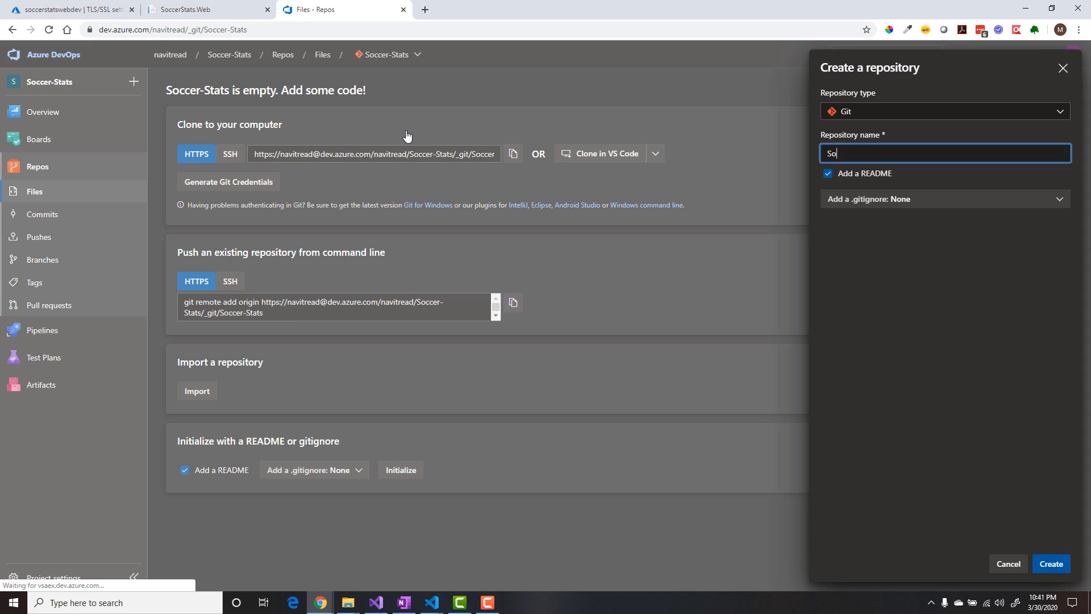
{"action": "type", "text": "ccerStats.Web"}
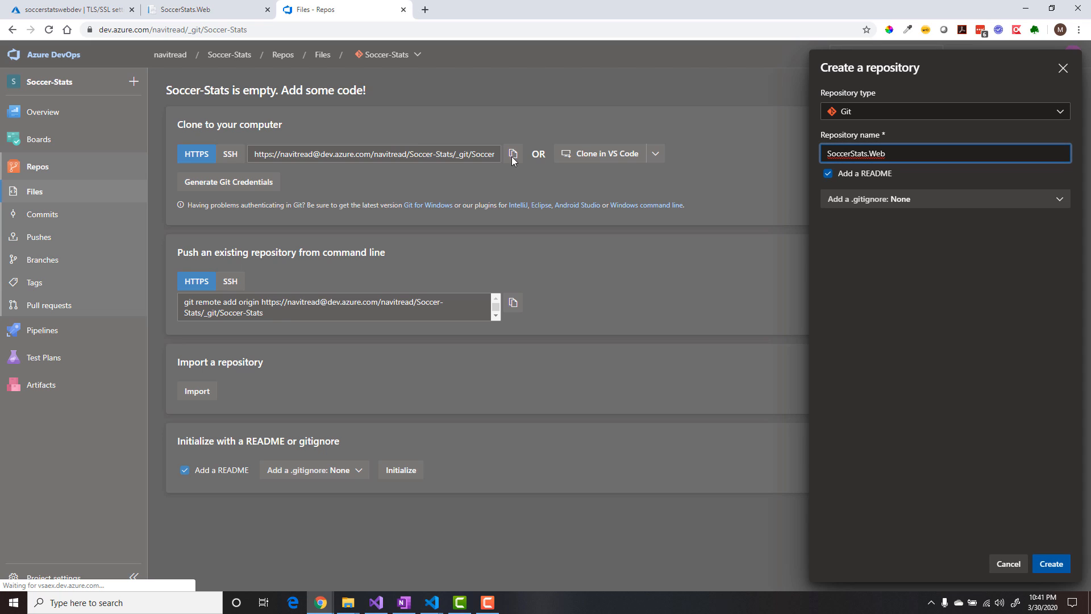
{"action": "left_click", "coordinate": [898, 204]}
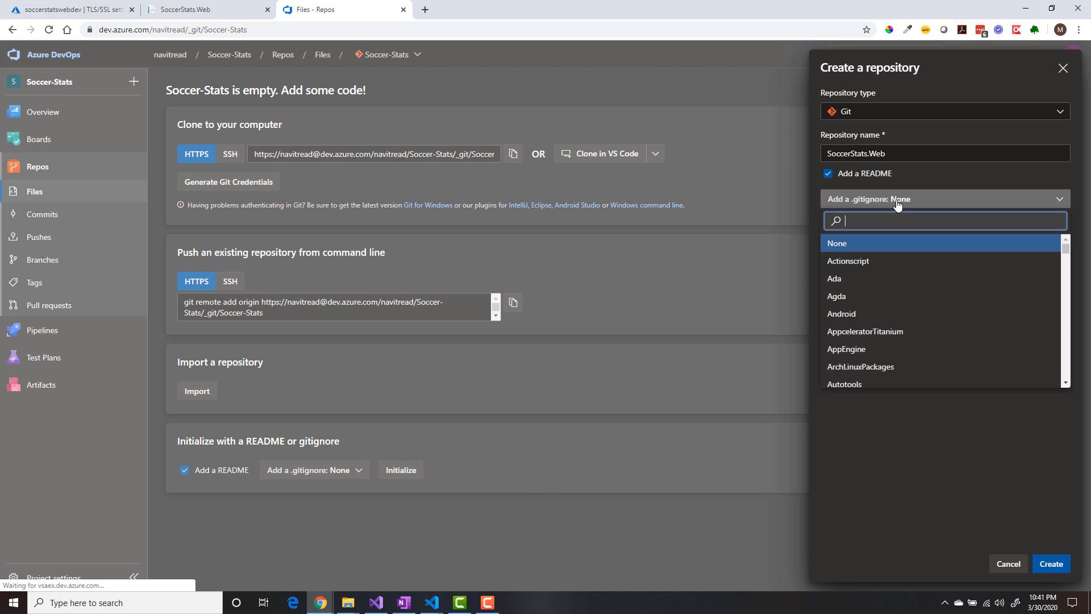
{"action": "left_click_drag", "start_coordinate": [1065, 246], "coordinate": [1067, 372]}
{"action": "left_click", "coordinate": [850, 313]}
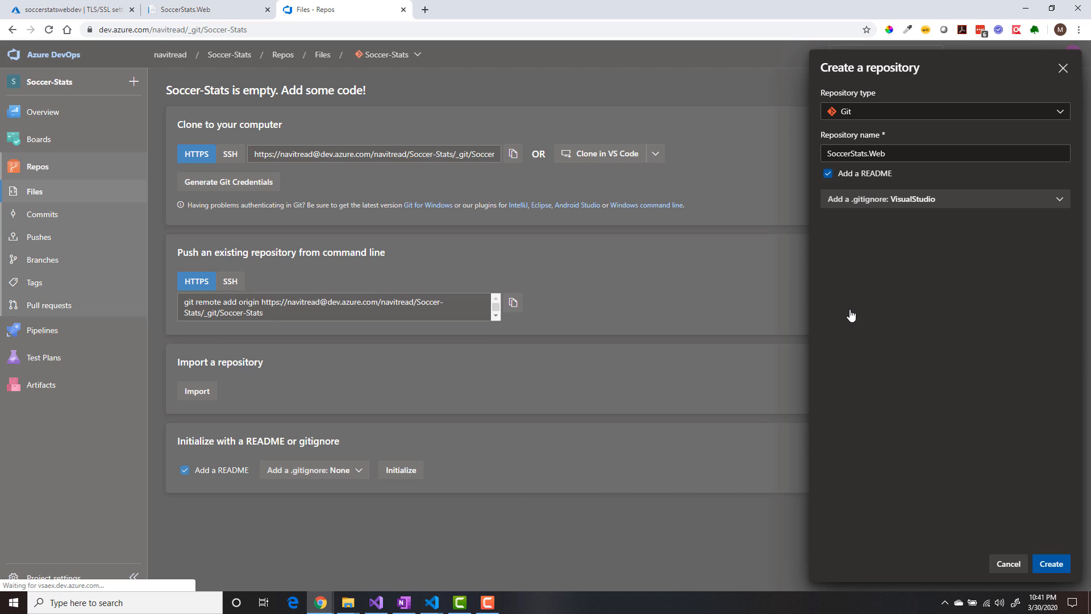
{"action": "left_click", "coordinate": [1051, 563]}
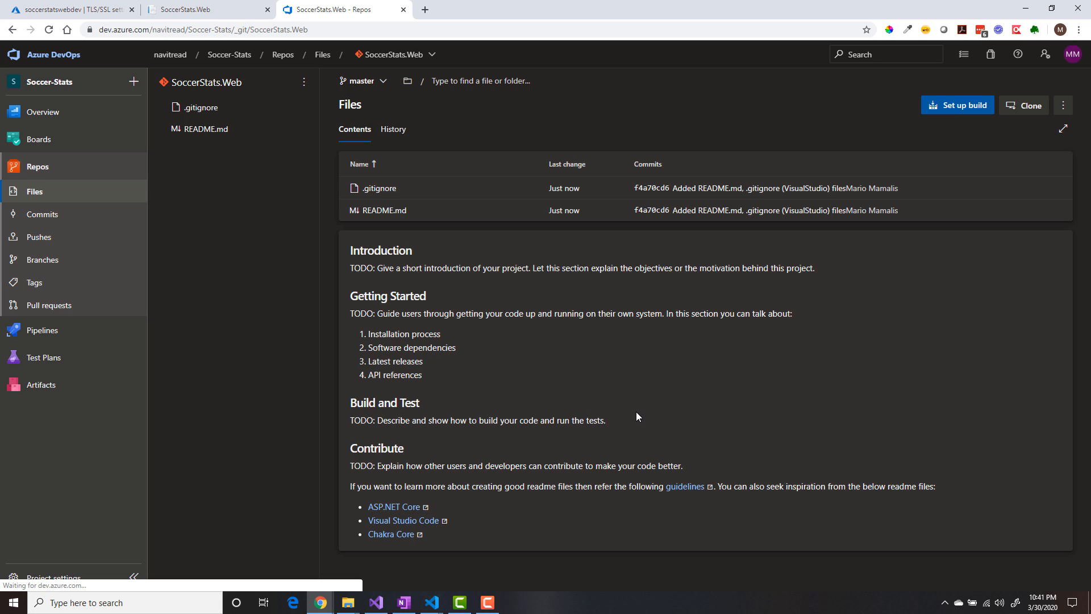
- Delete the default Soccer-Stats repository from the project's repository settings, confirming with its name Soccer-Stats
{"action": "left_click", "coordinate": [431, 55]}
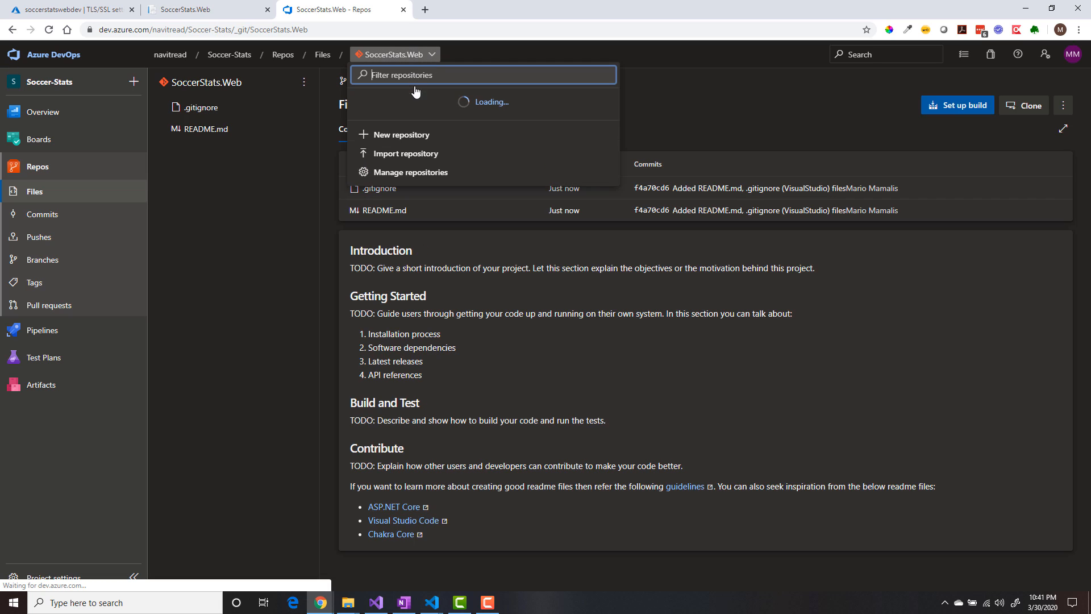
{"action": "left_click", "coordinate": [413, 185]}
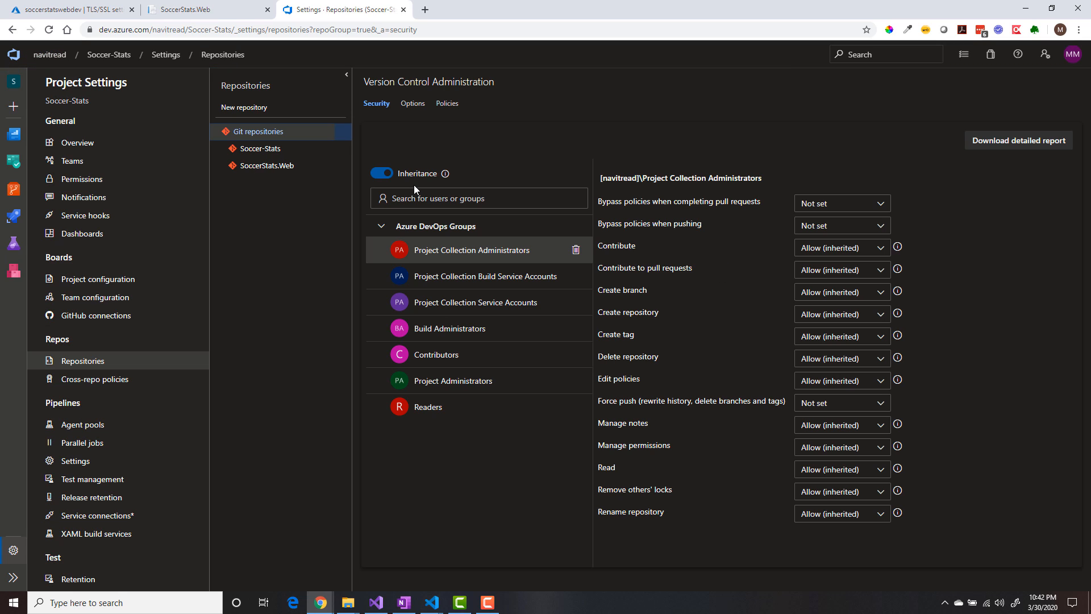
{"action": "left_click", "coordinate": [269, 150]}
{"action": "left_click", "coordinate": [343, 148]}
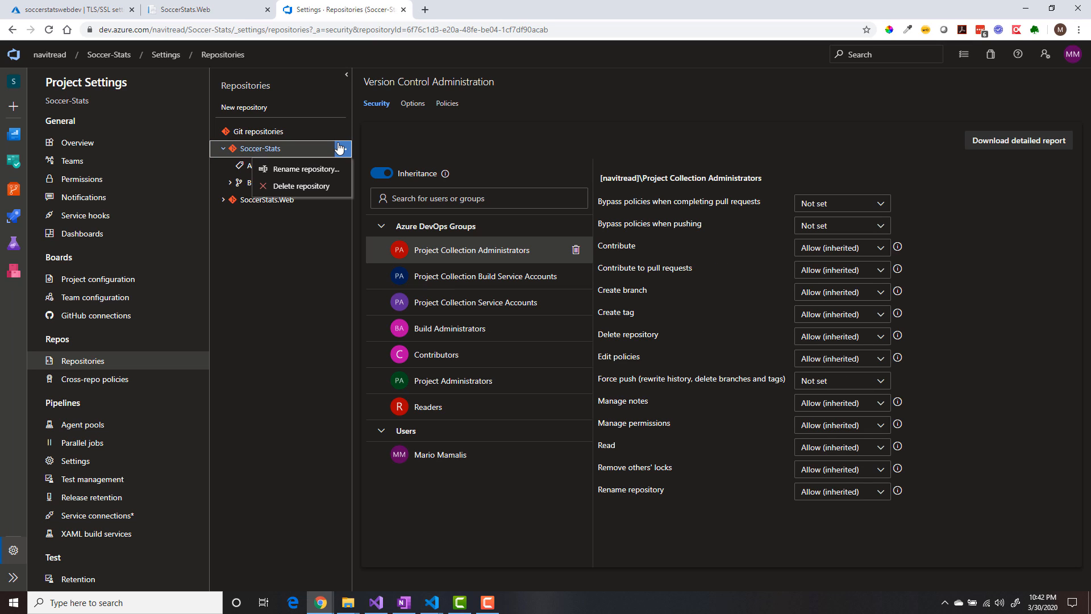
{"action": "left_click", "coordinate": [301, 186]}
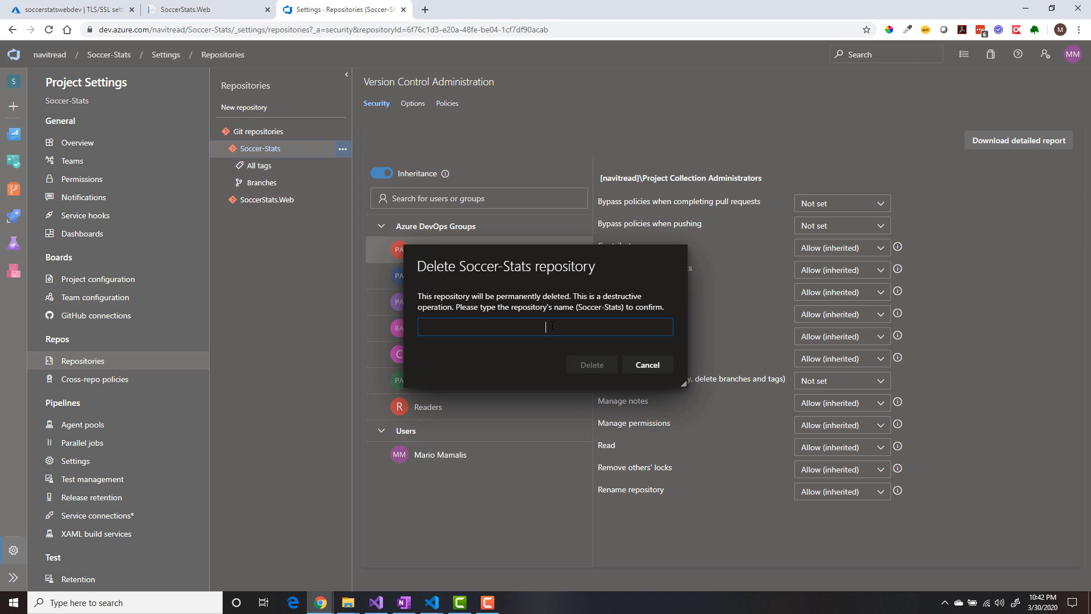
{"action": "type", "text": "Soccer-Stats"}
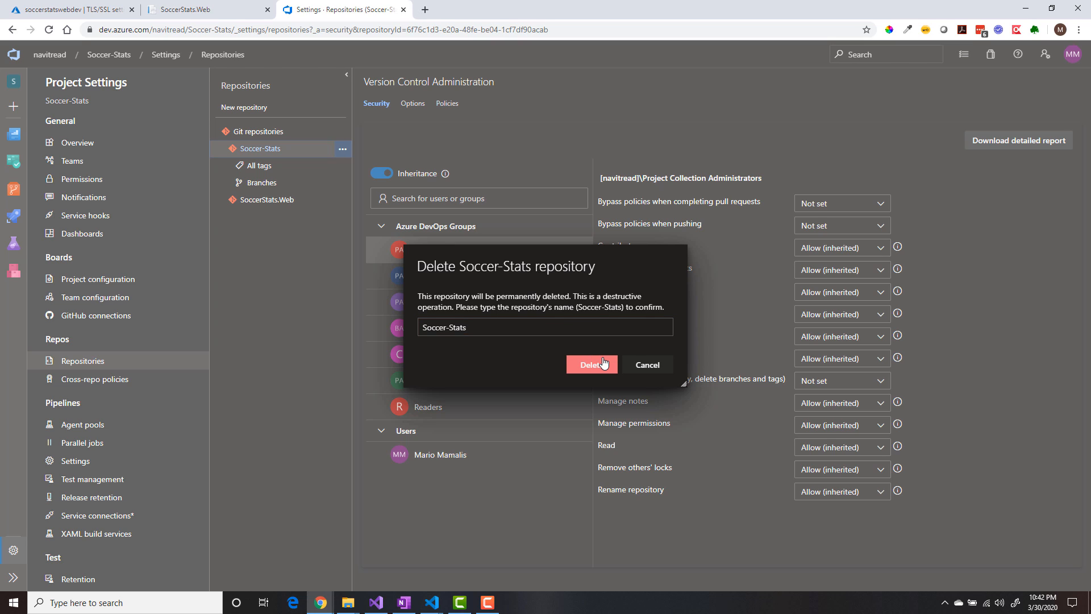
{"action": "left_click", "coordinate": [603, 363]}
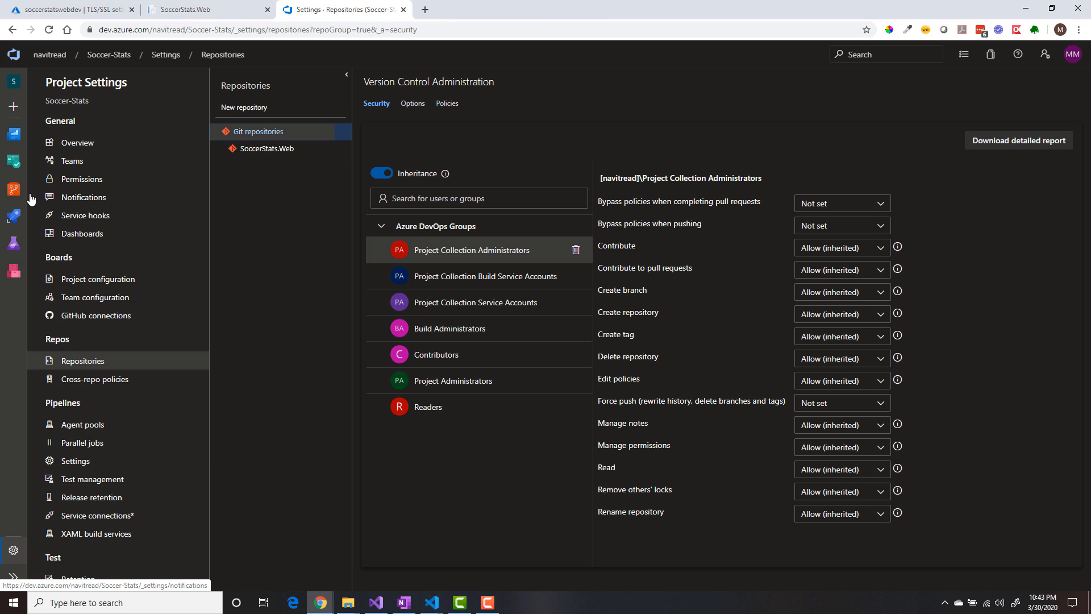
- Copy the HTTPS clone URL of the SoccerStats.Web repository
{"action": "left_click", "coordinate": [6, 193]}
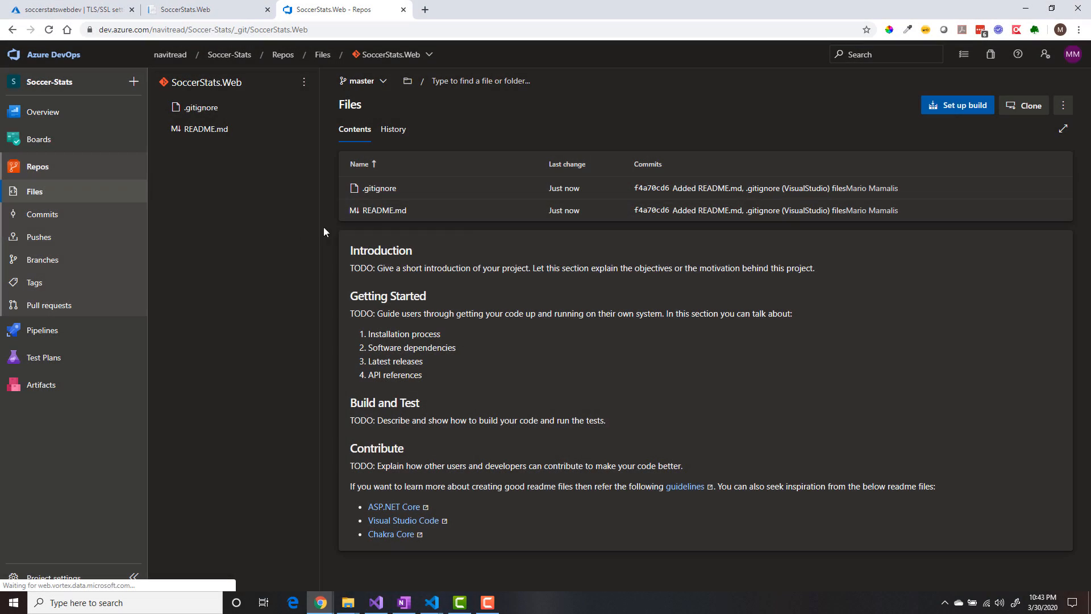
{"action": "left_click", "coordinate": [1022, 105]}
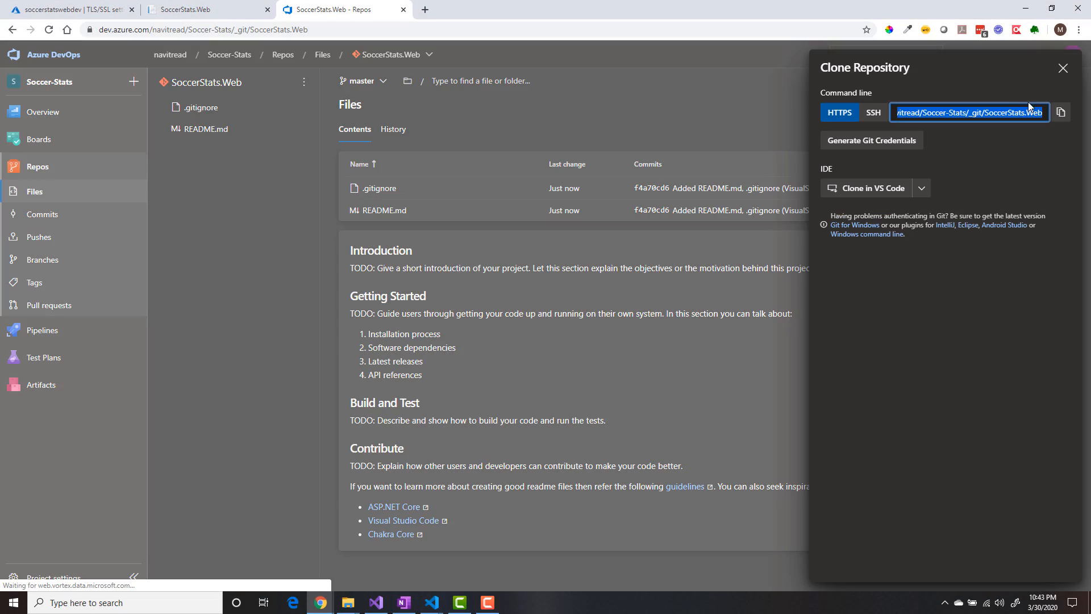
{"action": "left_click", "coordinate": [1060, 114]}
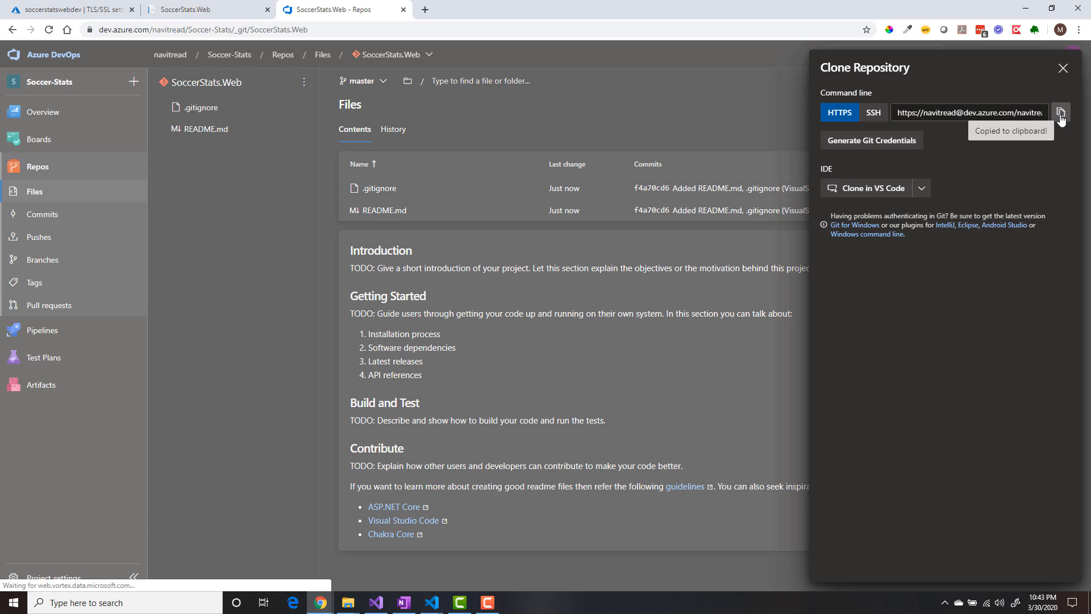
{"action": "left_click", "coordinate": [1063, 68]}
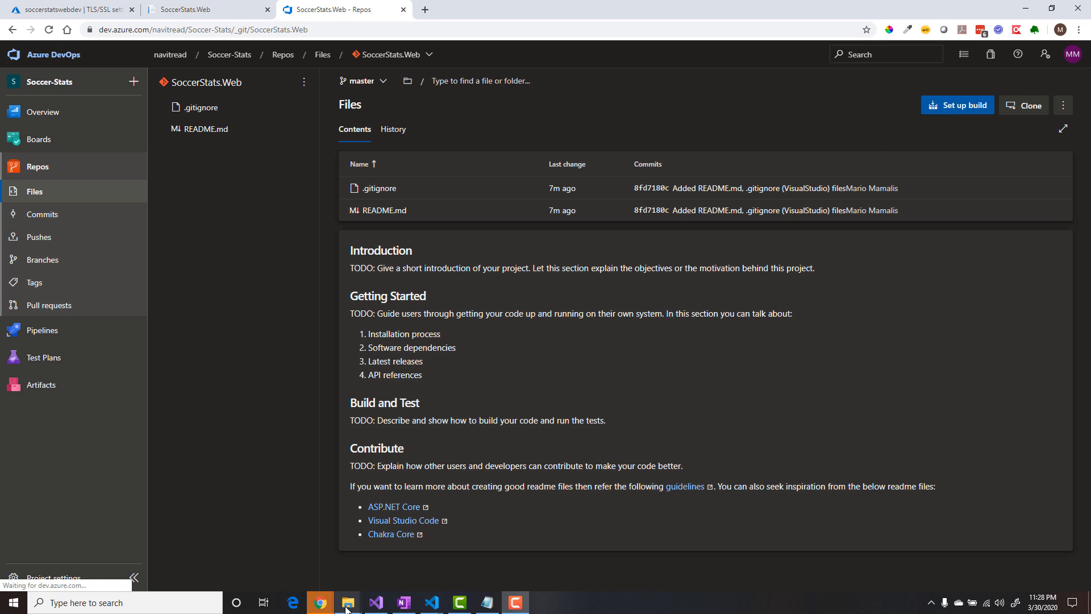
- Open Git Bash in the local ScreencastCodeProjects\SoccerStats.Web folder and initialize a Git repository there with git init
{"action": "mouse_move", "coordinate": [353, 607]}
{"action": "left_click", "coordinate": [444, 555]}
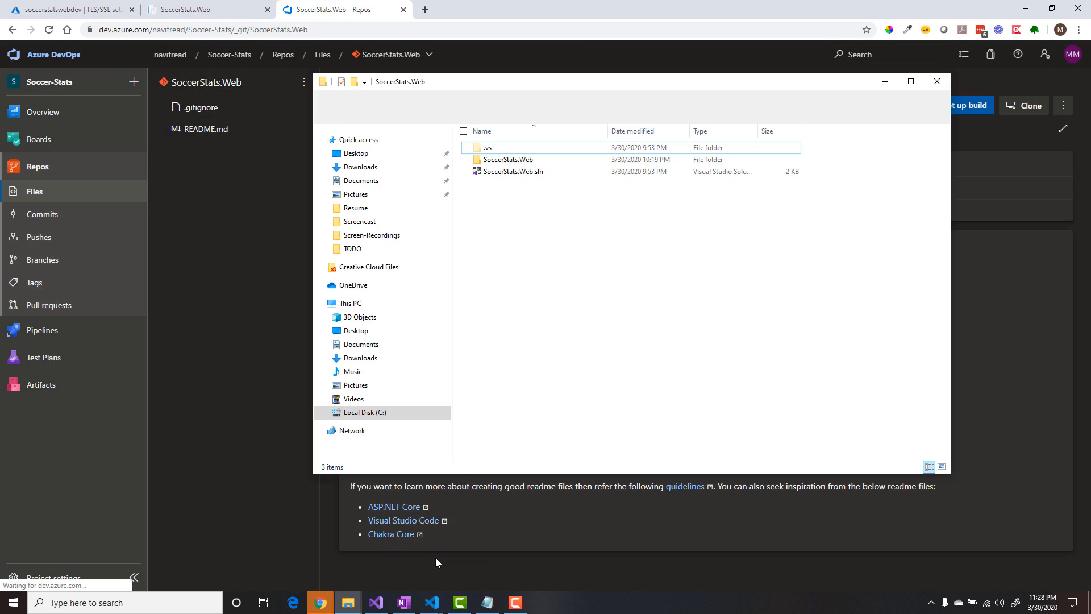
{"action": "right_click", "coordinate": [514, 271]}
{"action": "left_click", "coordinate": [428, 412]}
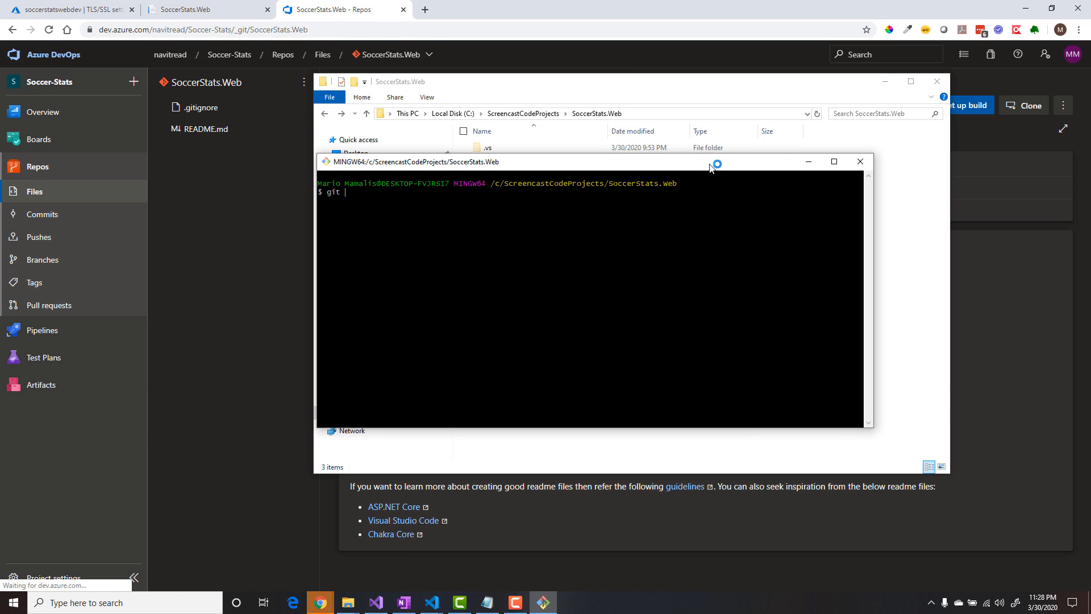
{"action": "type", "text": "git init"}
{"action": "key", "text": "Return"}
- Add the copied clone URL as the remote named origin, and pull its master branch with git pull origin master
{"action": "type", "text": "git remo"}
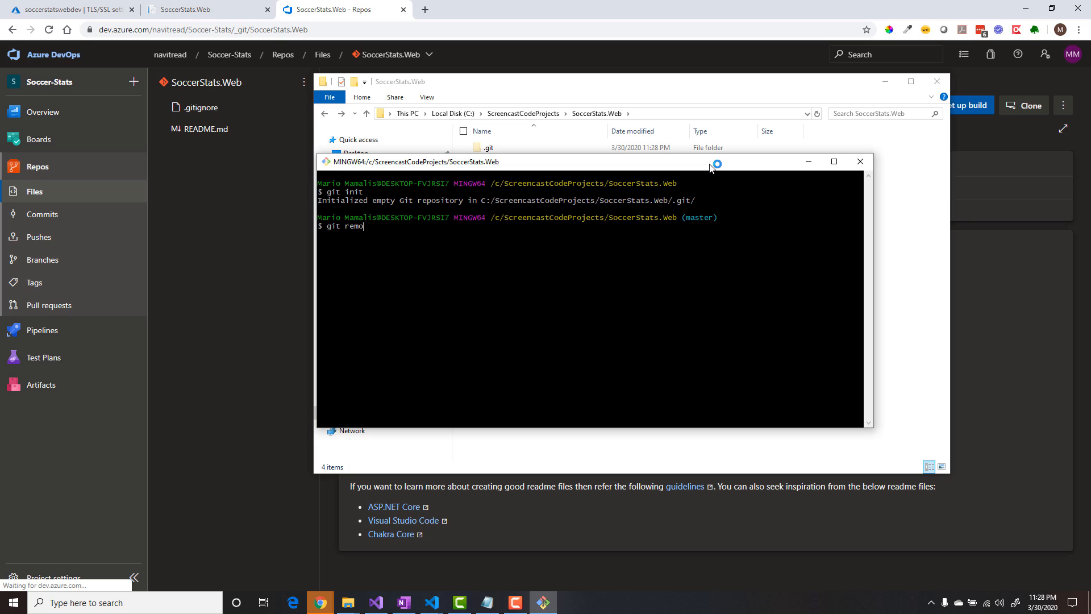
{"action": "type", "text": "te add origin"}
{"action": "right_click", "coordinate": [426, 222]}
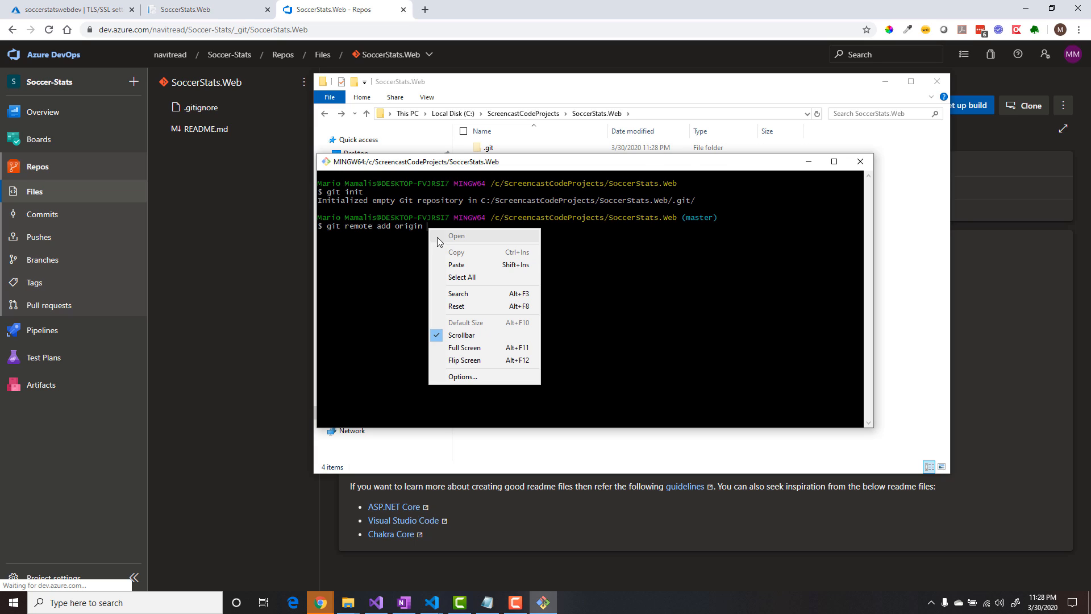
{"action": "left_click", "coordinate": [446, 239]}
{"action": "key", "text": "Return"}
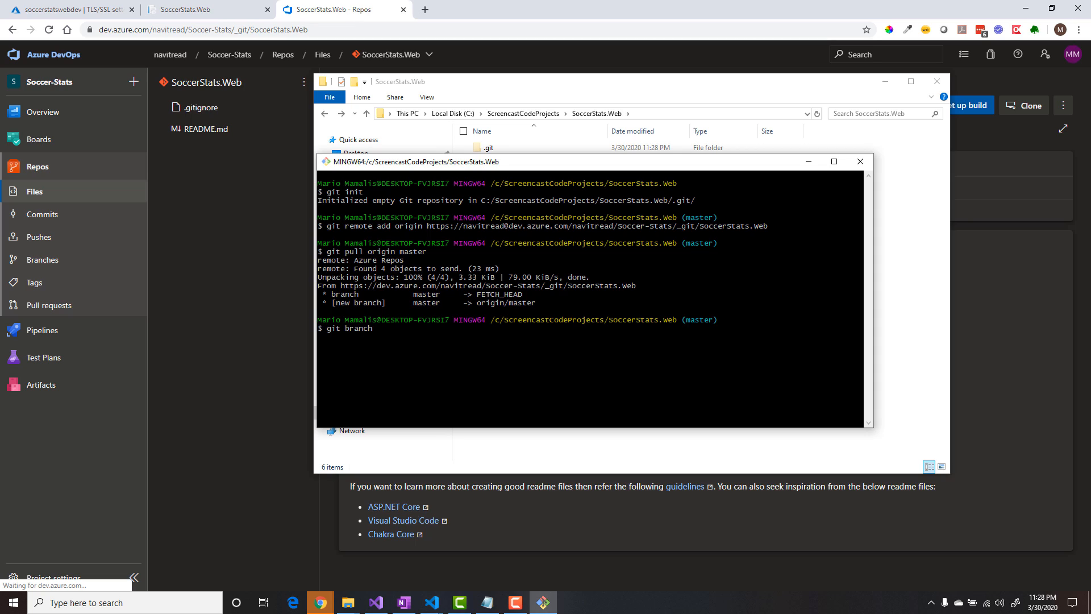
- Set the local master branch's upstream to origin/master, and stage all project files with git add --all
{"action": "type", "text": "set-upstream-to=origin/master"}
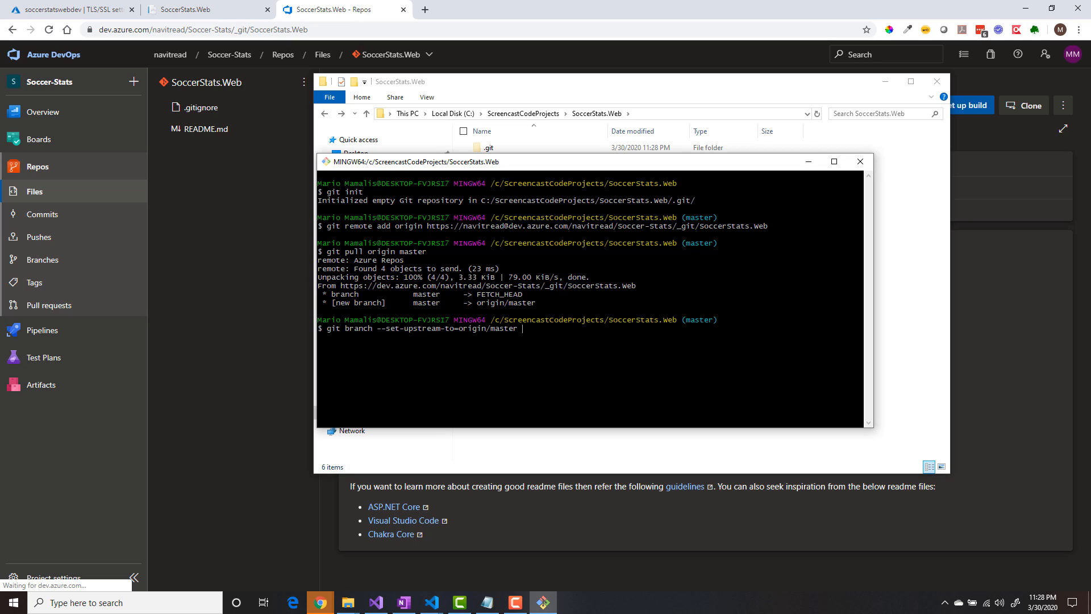
{"action": "key", "text": "Return"}
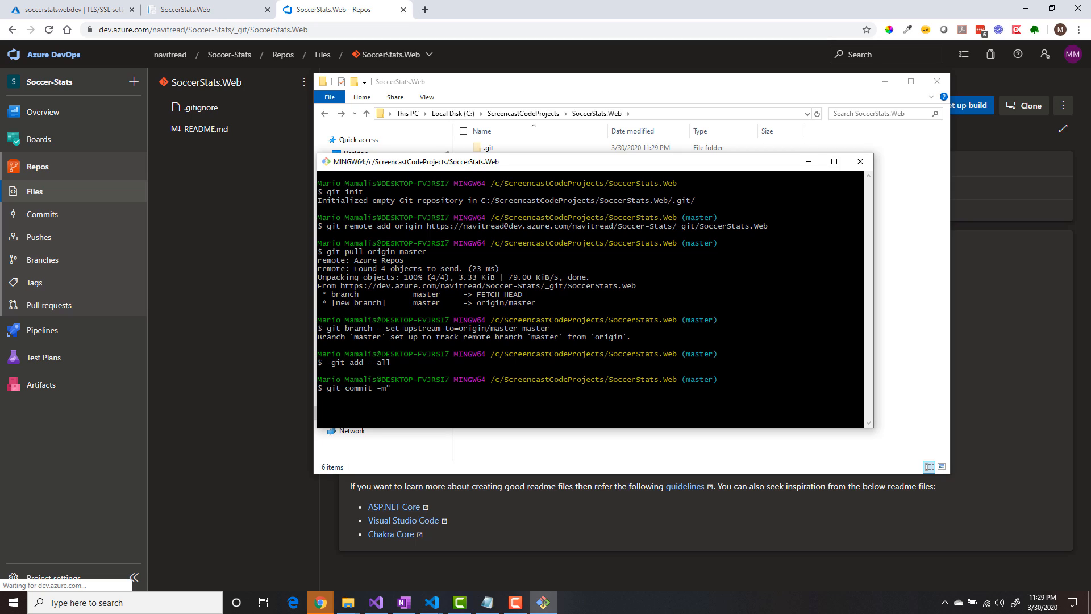
- Commit the staged files with the message "intial commit" and push them to the remote repository
{"action": "type", "text": "\""}
{"action": "key", "text": "Return"}
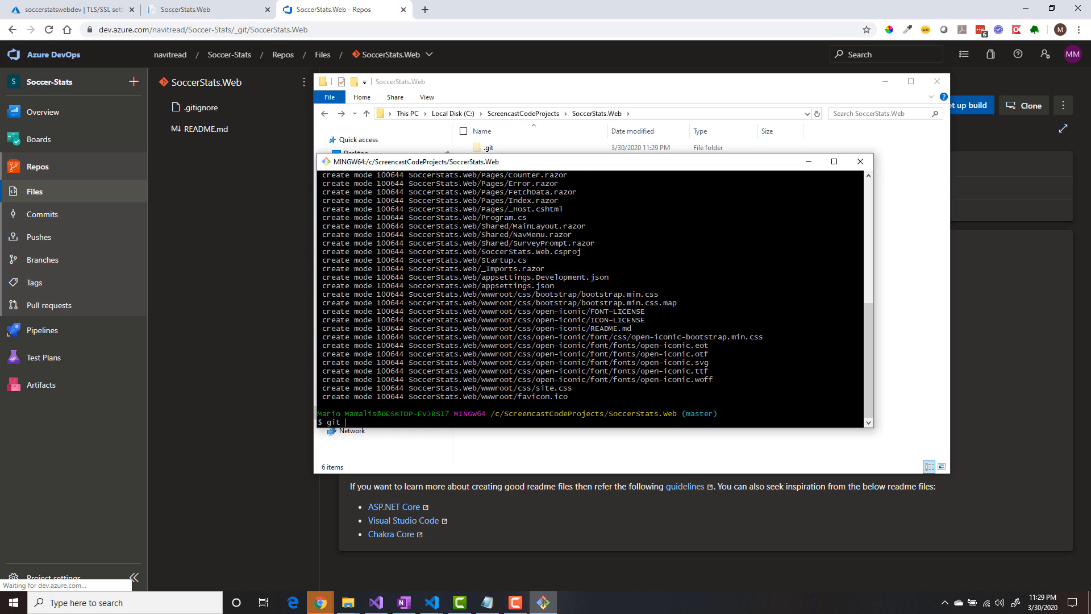
{"action": "key", "text": "Return"}
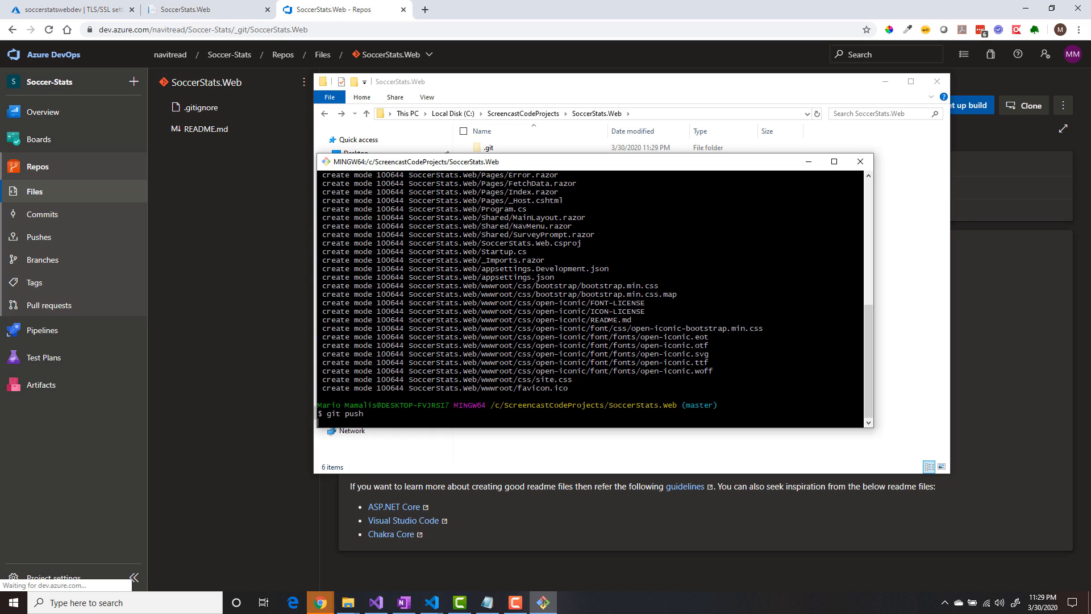
- Check the repository's state with git status, and clear the terminal
{"action": "type", "text": "git s"}
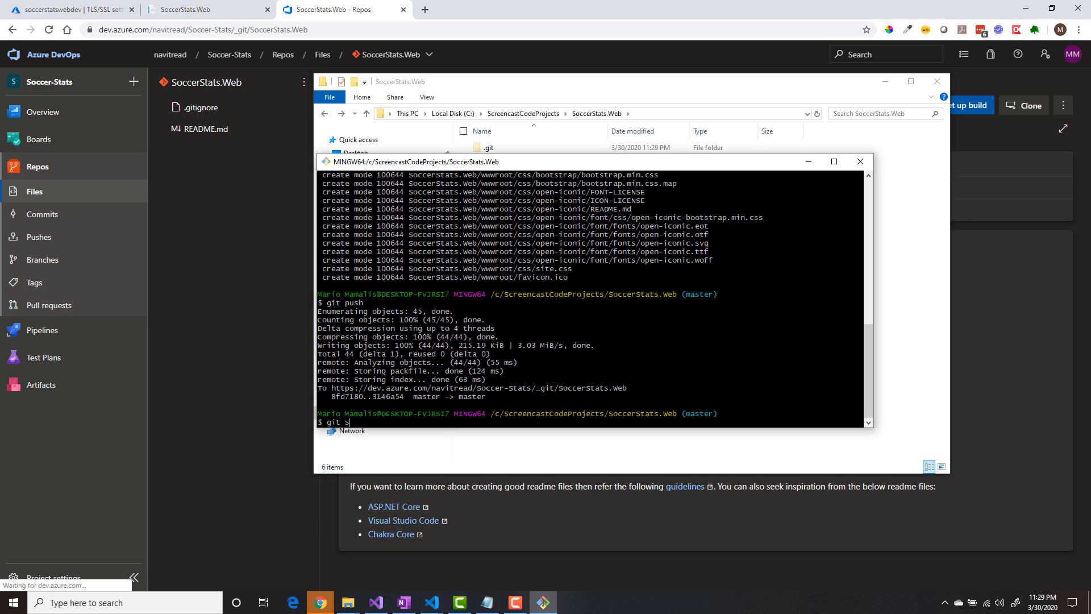
{"action": "type", "text": "tatus"}
{"action": "key", "text": "Return"}
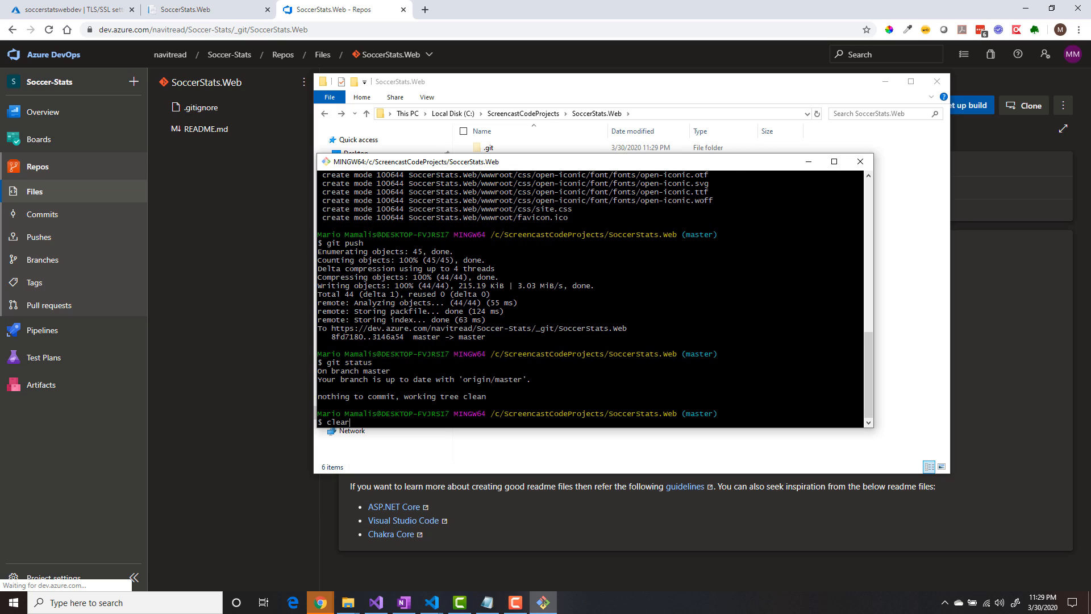
{"action": "type", "text": "clear"}
{"action": "key", "text": "Return"}
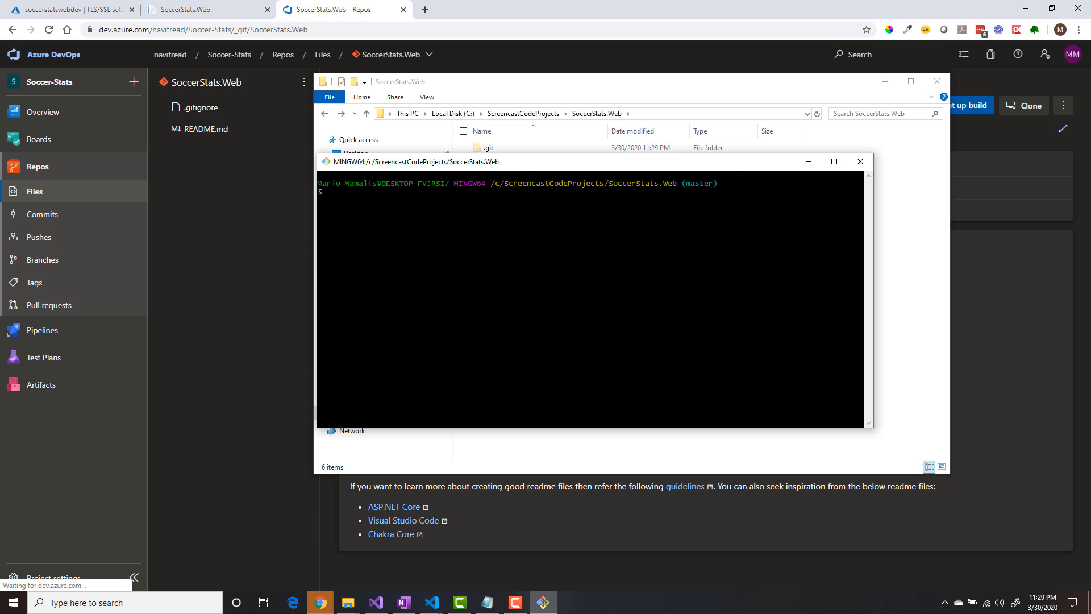
- Minimize Git Bash and File Explorer, and check the pushed files and SoccerStats.Web folder in Azure Repos in the browser
{"action": "left_click", "coordinate": [808, 162]}
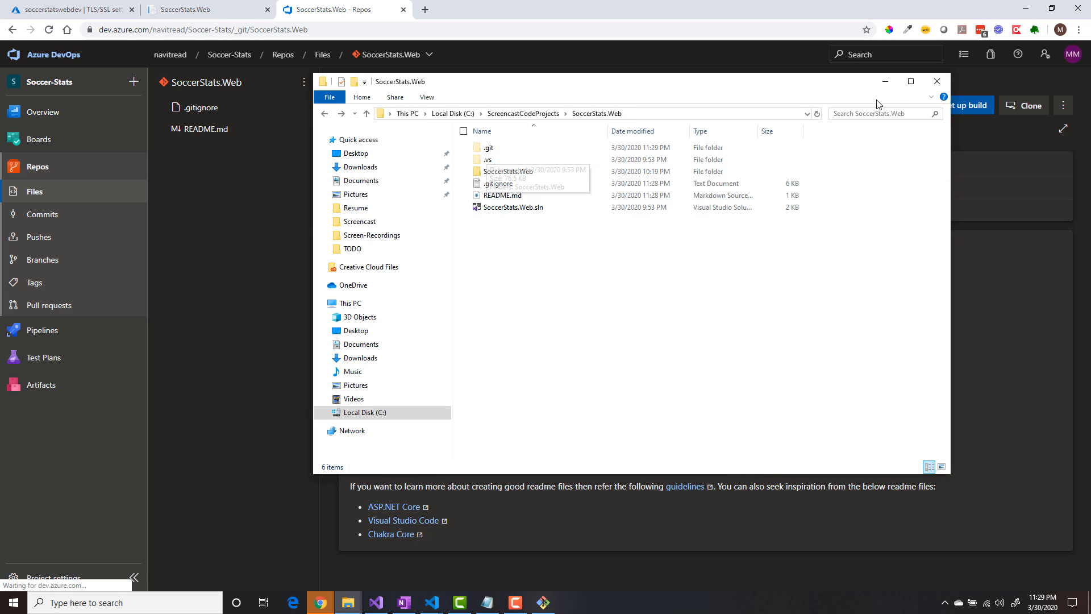
{"action": "left_click", "coordinate": [885, 82]}
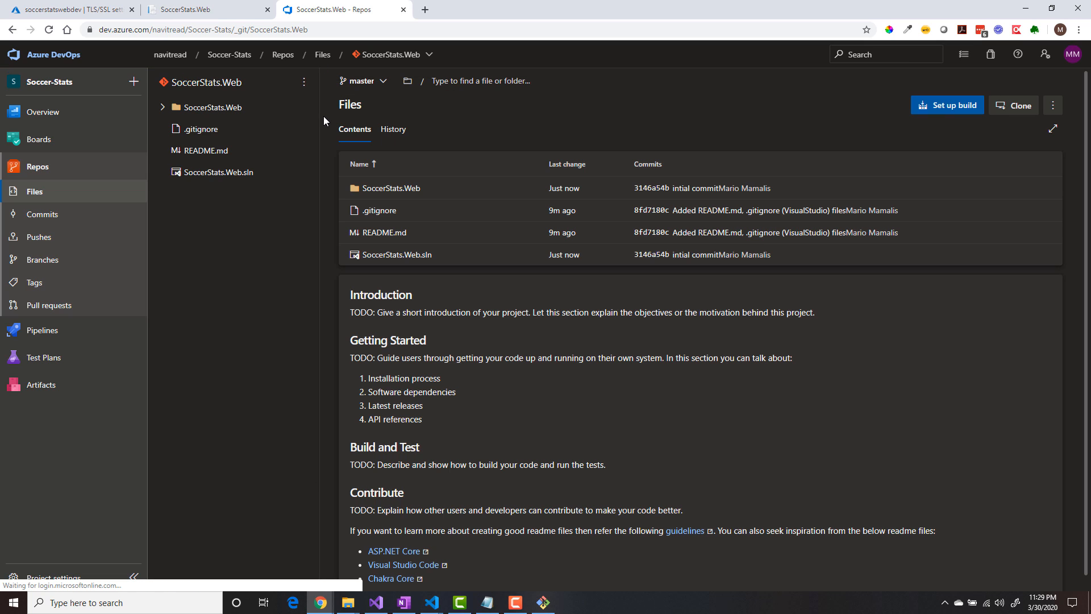
{"action": "left_click", "coordinate": [164, 107]}
{"action": "left_click", "coordinate": [163, 108]}
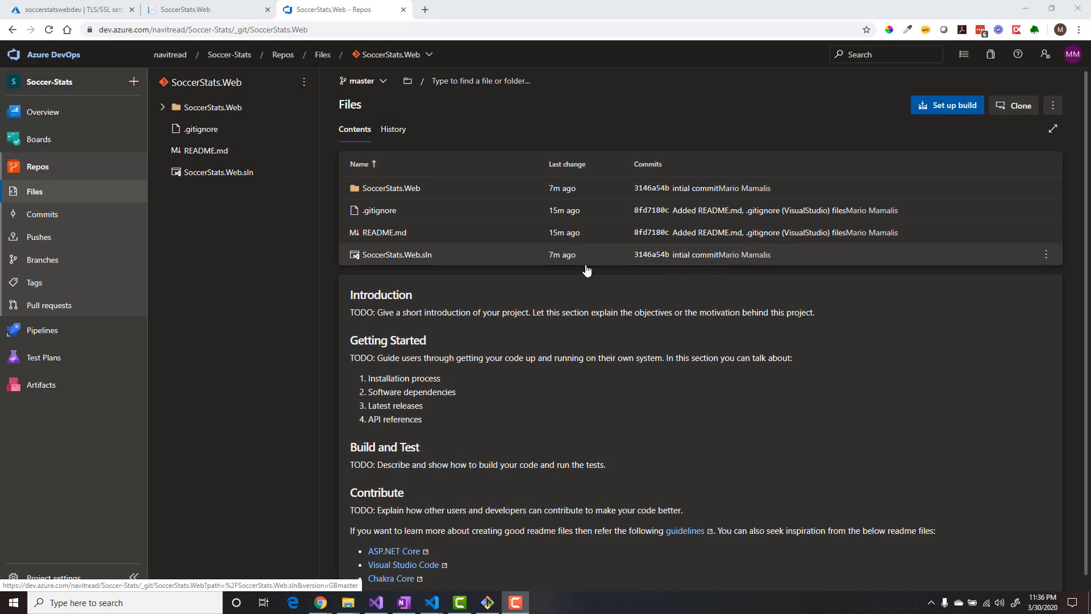
- Start a new pipeline with Azure Repos Git as the code source and SoccerStats.Web as the repository
{"action": "mouse_move", "coordinate": [51, 332]}
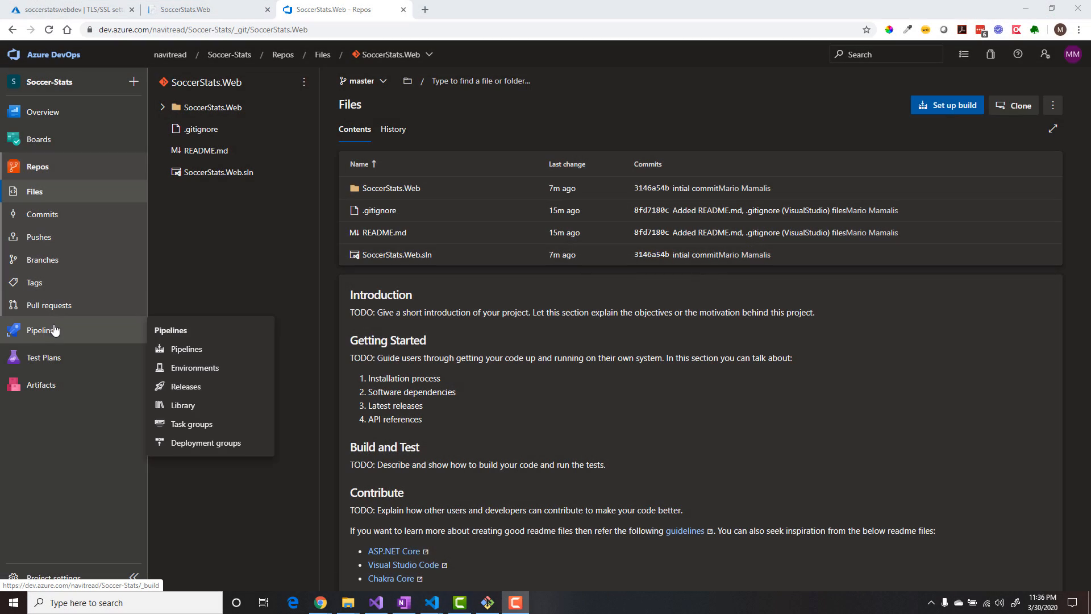
{"action": "left_click", "coordinate": [51, 333]}
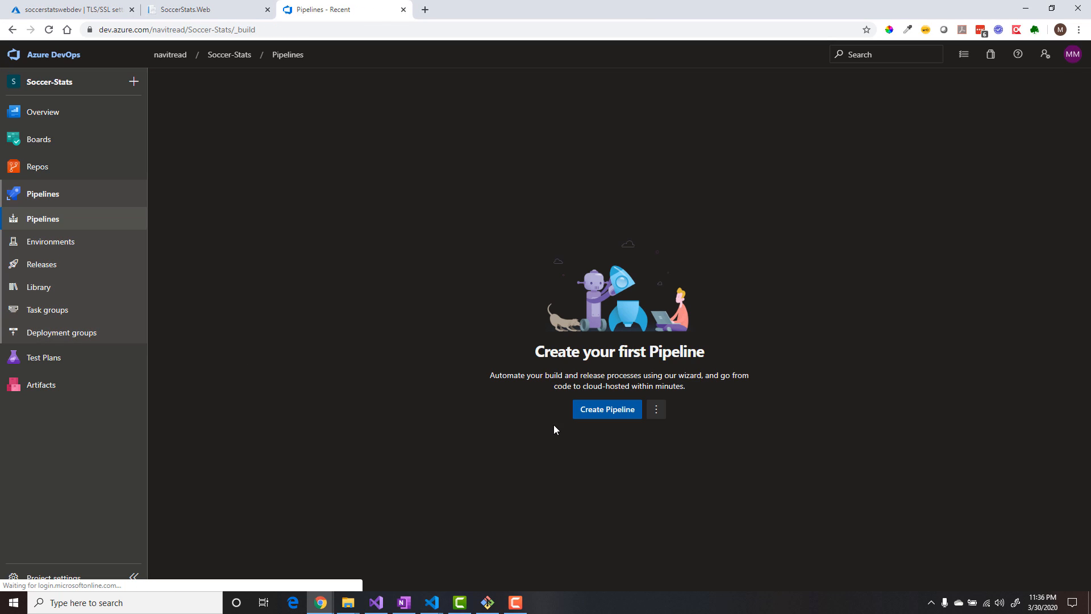
{"action": "left_click", "coordinate": [602, 416]}
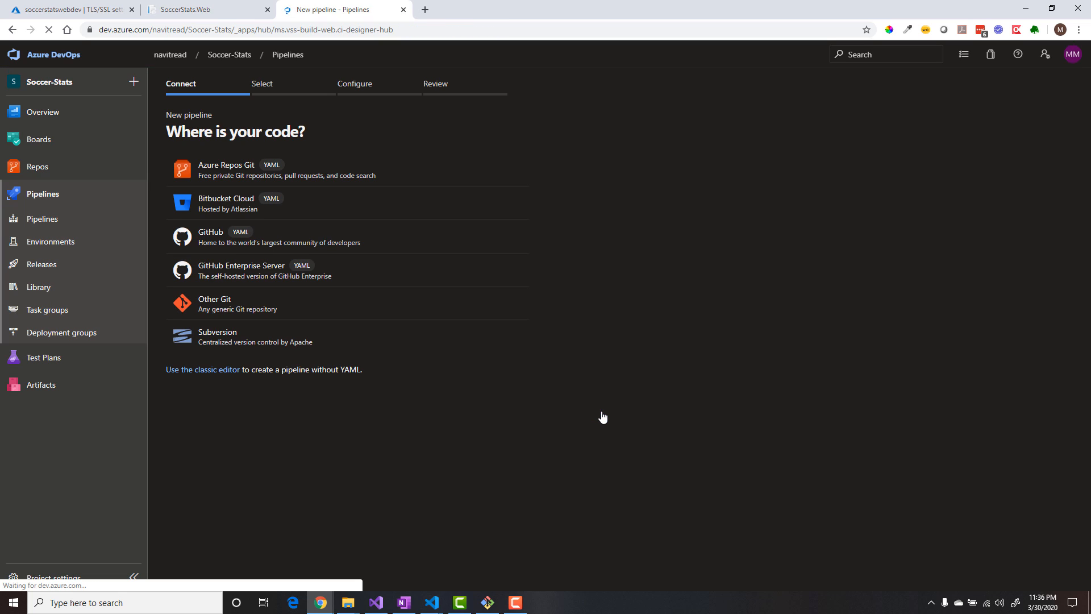
{"action": "left_click", "coordinate": [233, 174]}
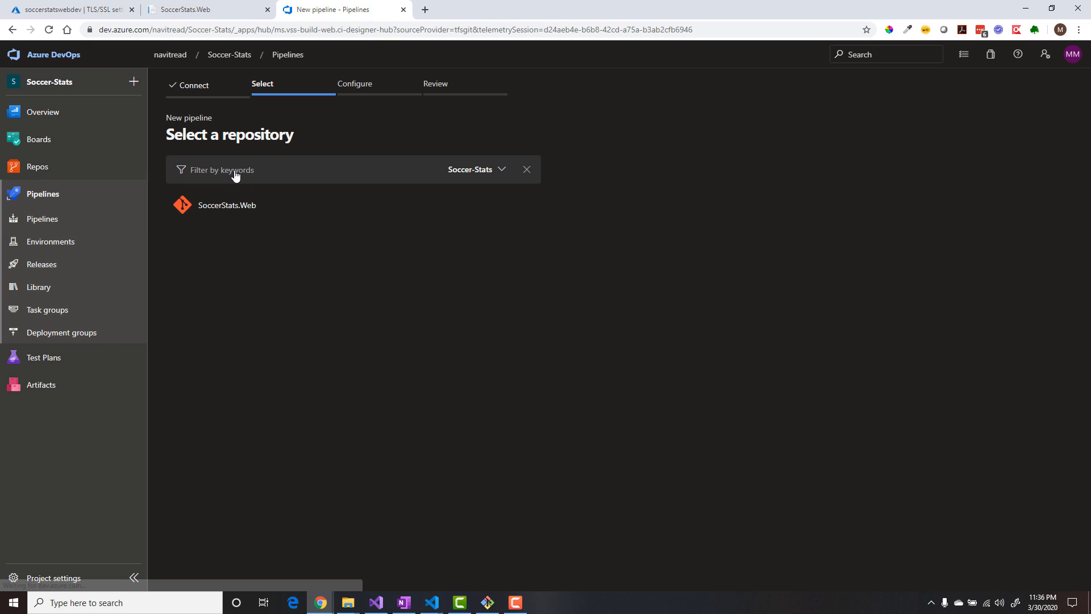
{"action": "left_click", "coordinate": [235, 212]}
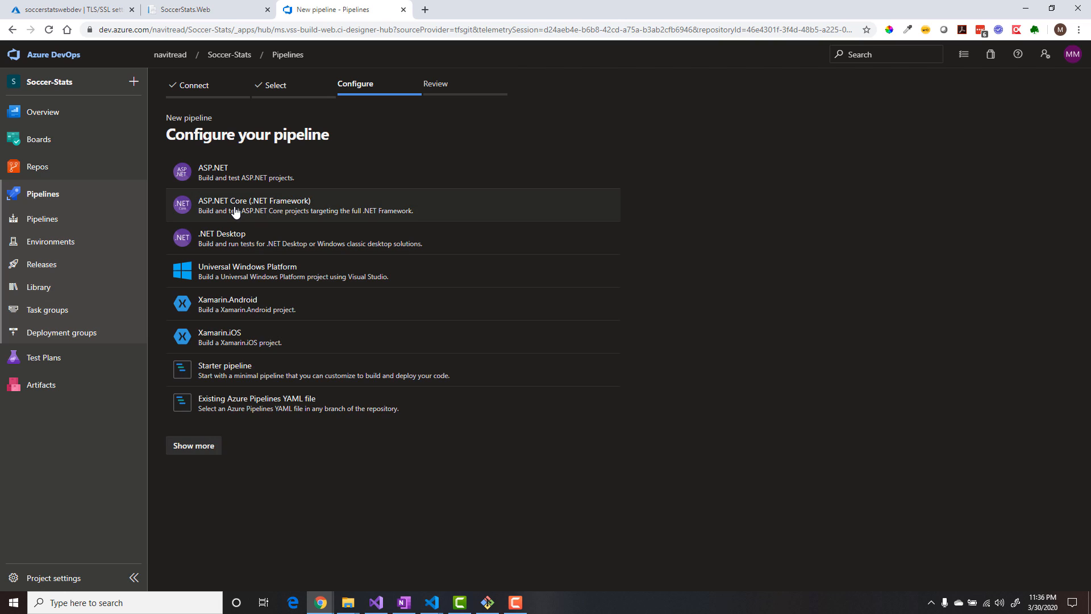
- Configure the pipeline with the ASP.NET Core template that targets .NET Core
{"action": "left_click", "coordinate": [202, 447]}
{"action": "scroll", "coordinate": [252, 453], "scroll_direction": "down", "scroll_amount": 2}
{"action": "scroll", "coordinate": [254, 452], "scroll_direction": "down", "scroll_amount": 2}
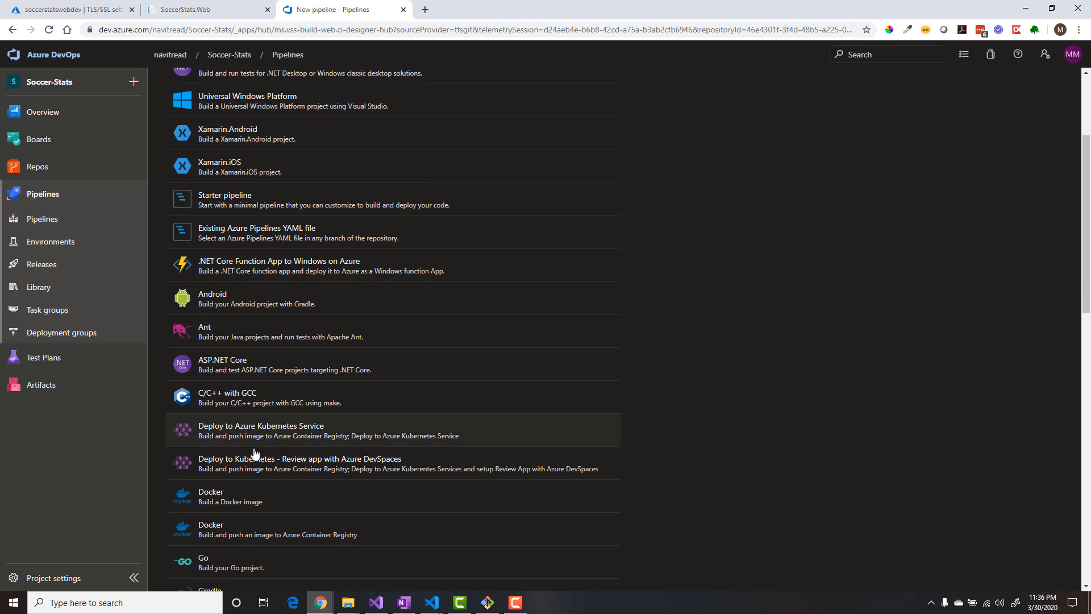
{"action": "left_click", "coordinate": [258, 369]}
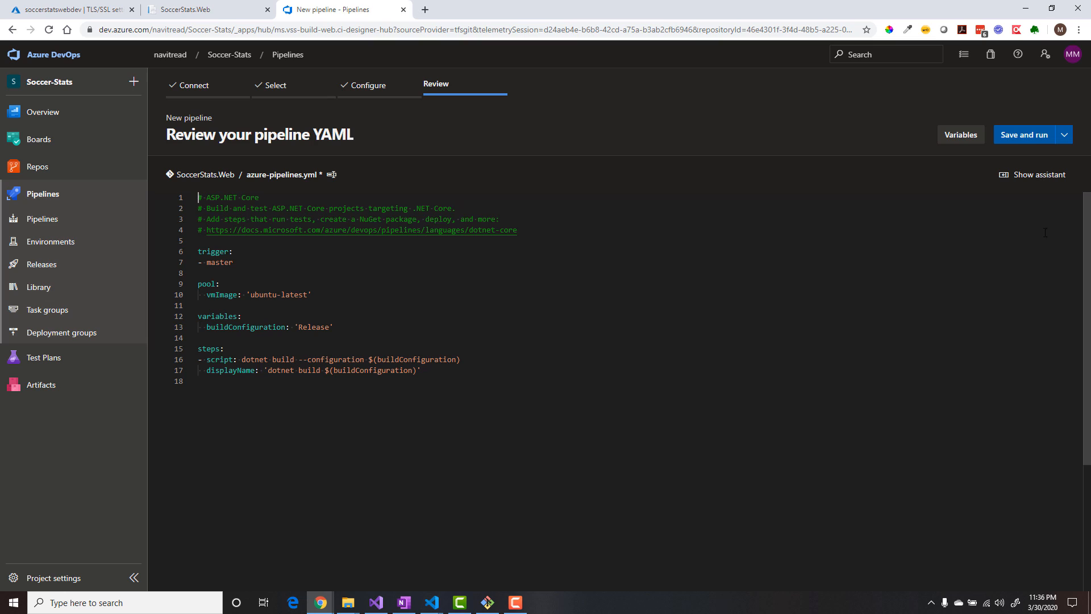
- Save and run the pipeline, committing azure-pipelines.yml directly to the master branch, and open the running job's logs
{"action": "left_click", "coordinate": [1033, 135]}
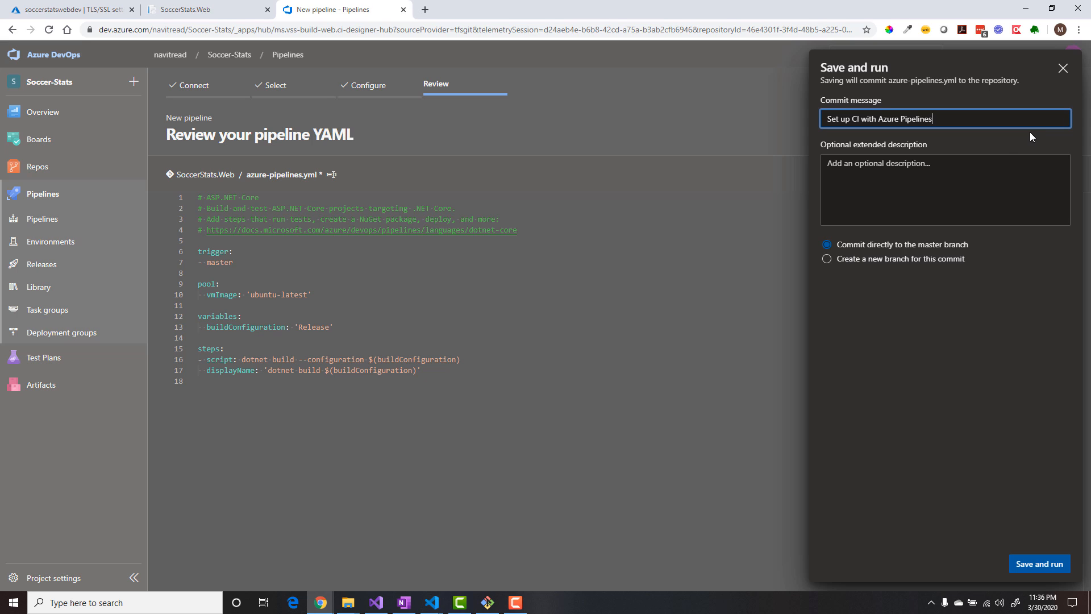
{"action": "left_click", "coordinate": [1048, 573]}
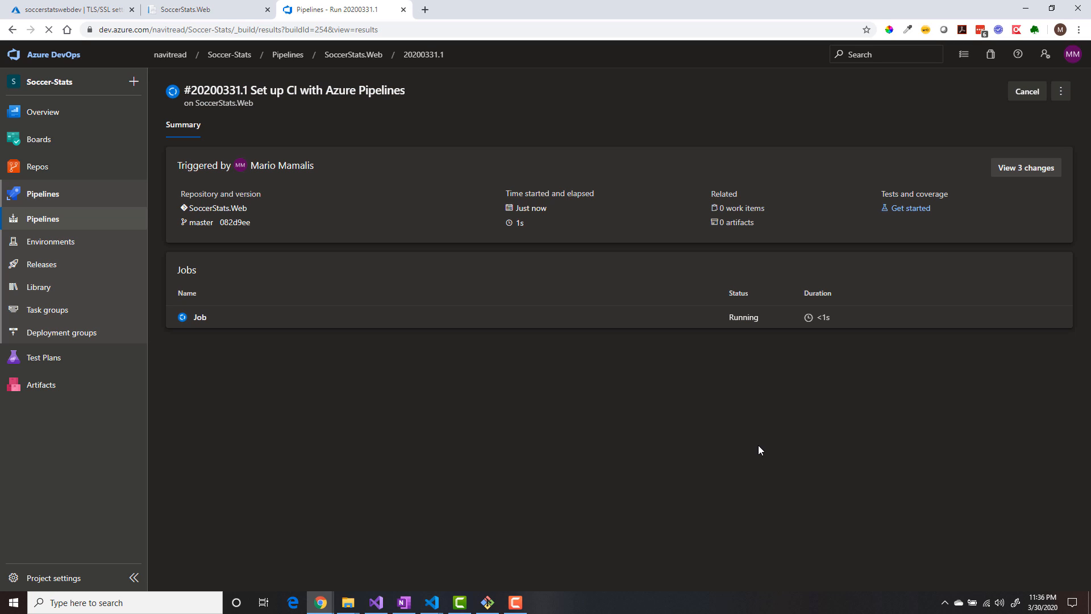
{"action": "left_click", "coordinate": [199, 317]}
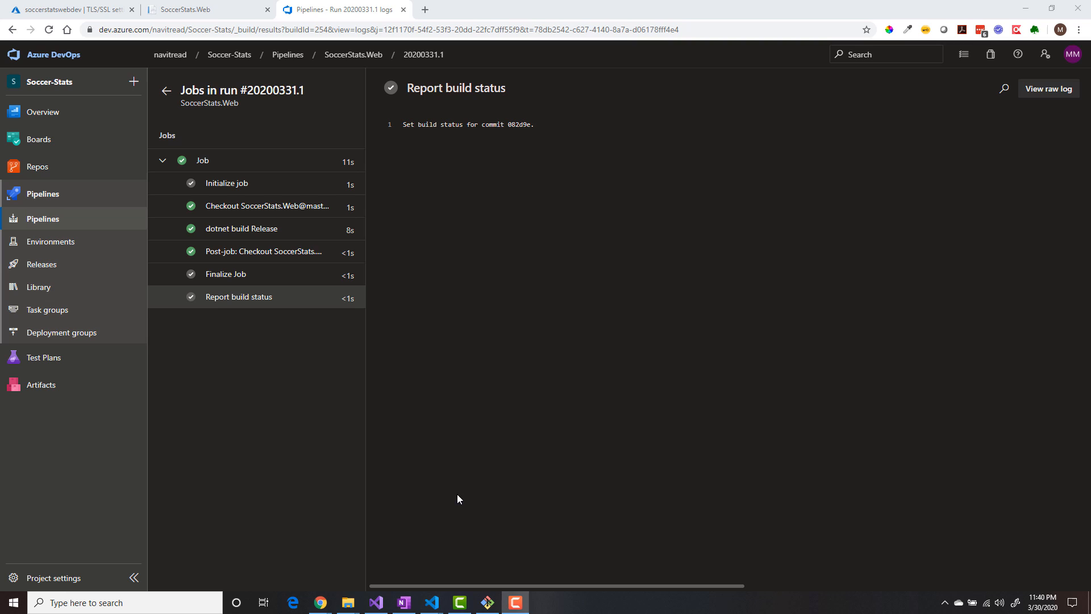
- Switch to Git Bash, pull the latest changes into the local SoccerStats.Web repository with git pull, and minimize the terminal
{"action": "left_click", "coordinate": [487, 602]}
{"action": "type", "text": "g"}
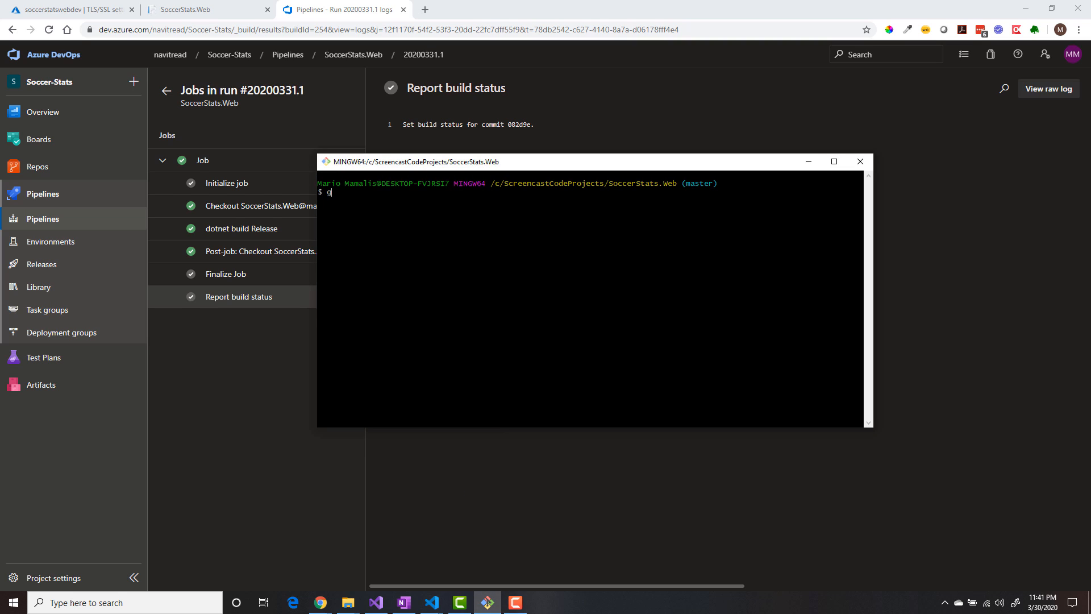
{"action": "type", "text": "it pull"}
{"action": "key", "text": "Return"}
{"action": "left_click", "coordinate": [808, 161]}
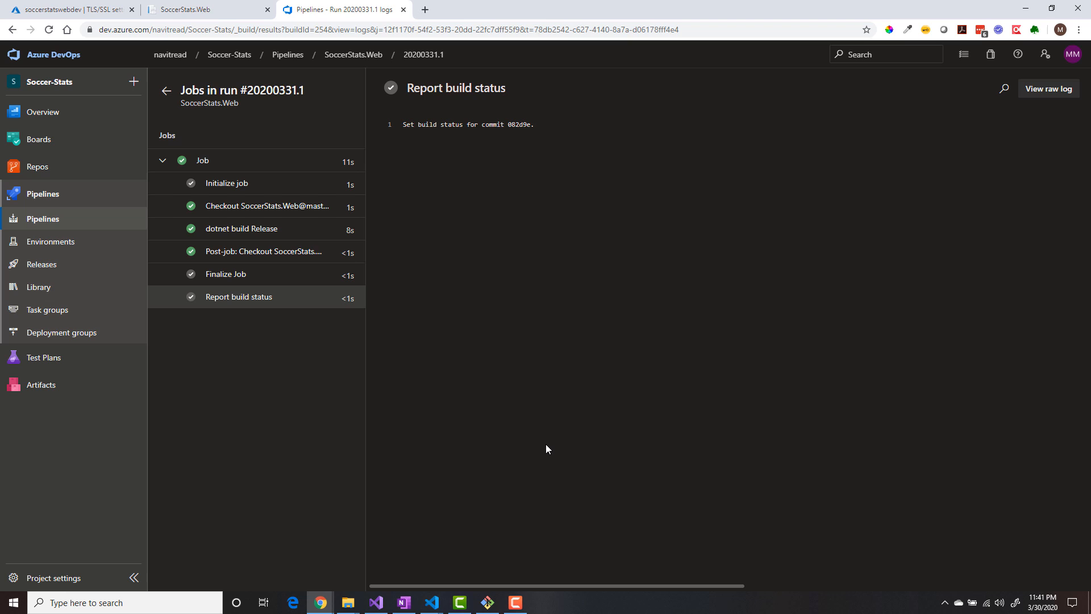
- Switch to Visual Studio and add a C# xUnit Test Project (.NET Core) named SoccerStats.Web.Tests to the solution
{"action": "left_click", "coordinate": [376, 602]}
{"action": "left_click", "coordinate": [89, 47]}
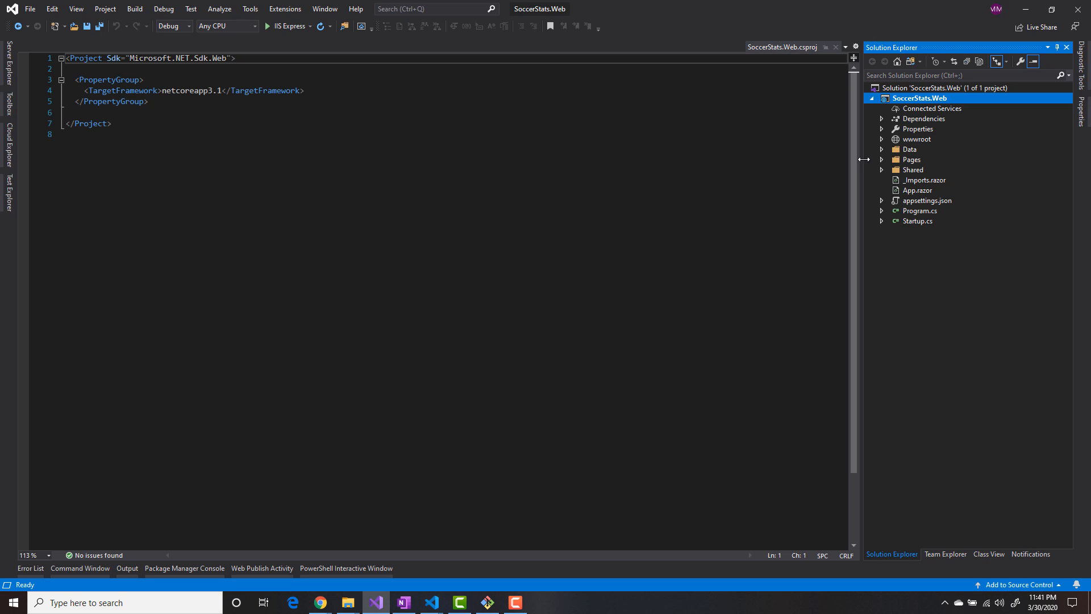
{"action": "right_click", "coordinate": [908, 87]}
{"action": "mouse_move", "coordinate": [721, 254]}
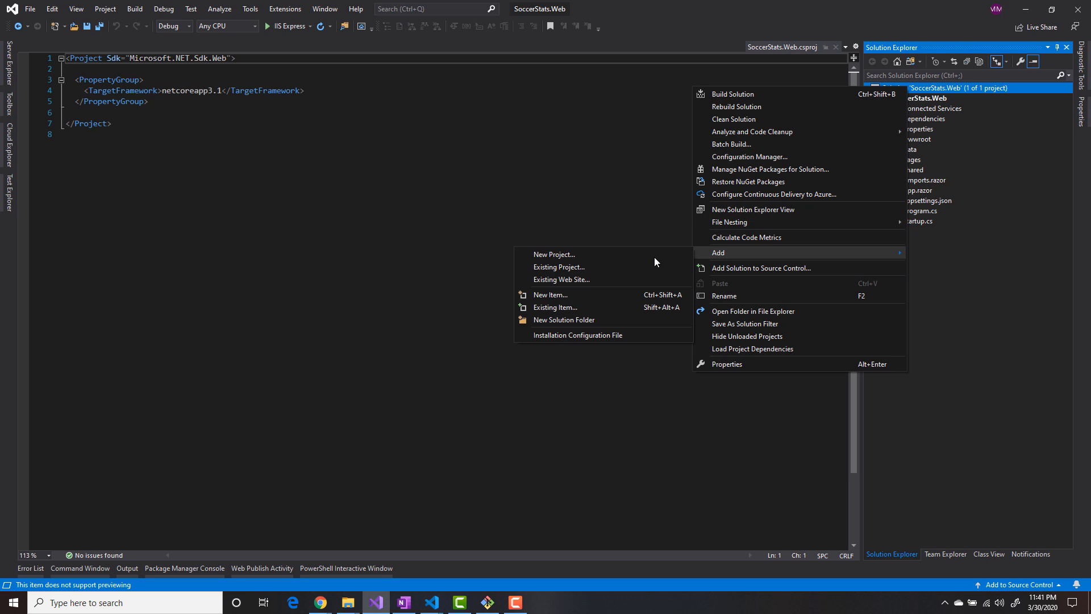
{"action": "left_click", "coordinate": [575, 254]}
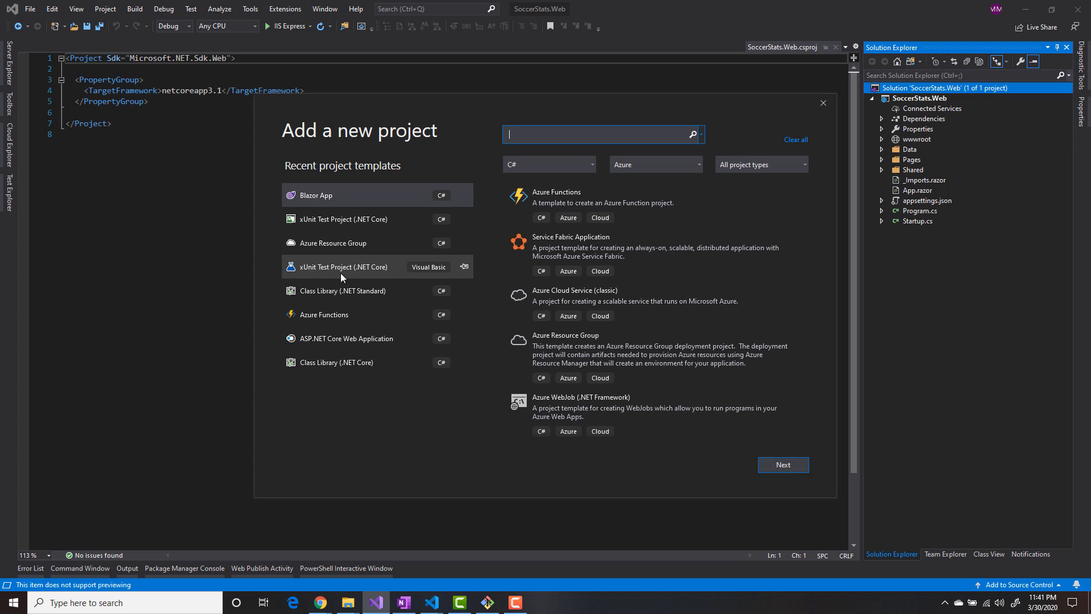
{"action": "left_click", "coordinate": [340, 220]}
{"action": "left_click", "coordinate": [782, 465]}
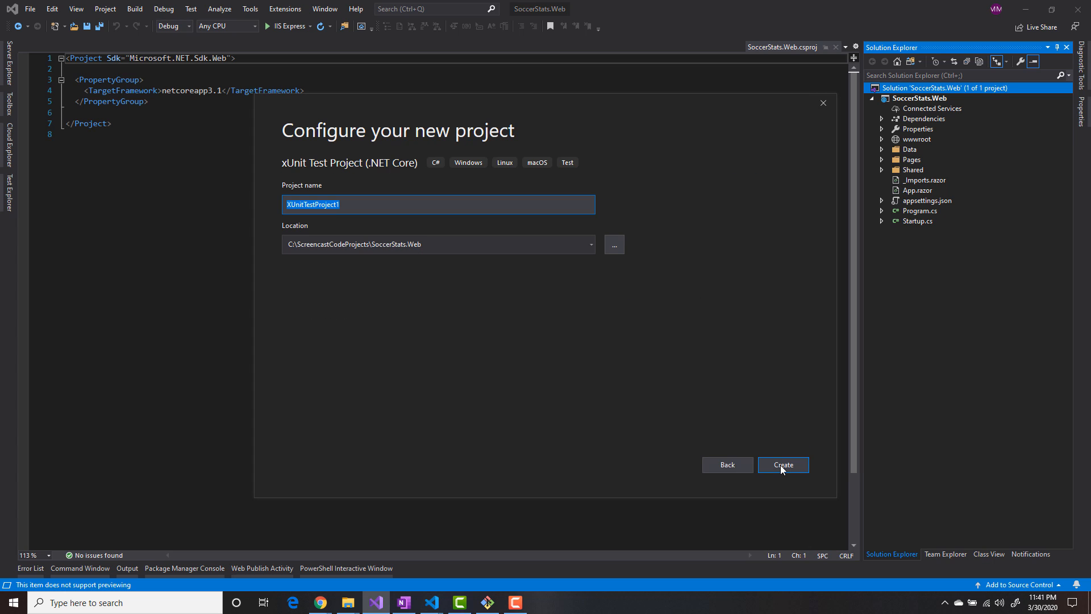
{"action": "type", "text": "SoccerStats.Web.Tests"}
{"action": "left_click", "coordinate": [792, 462]}
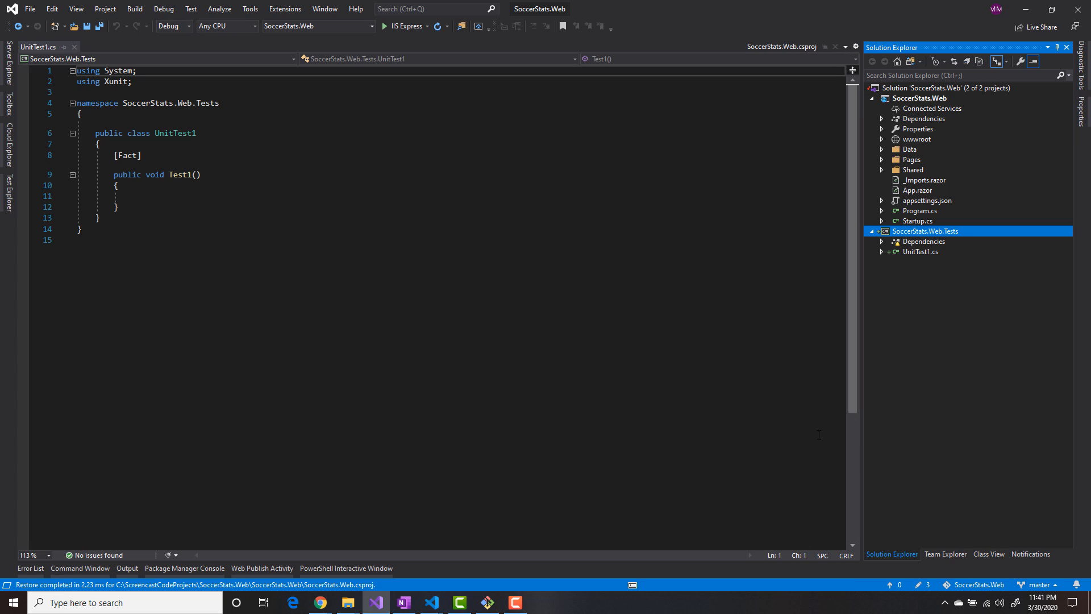
- Rename UnitTest1.cs in the test project to SampleTest.cs
{"action": "right_click", "coordinate": [916, 251]}
{"action": "left_click", "coordinate": [796, 410]}
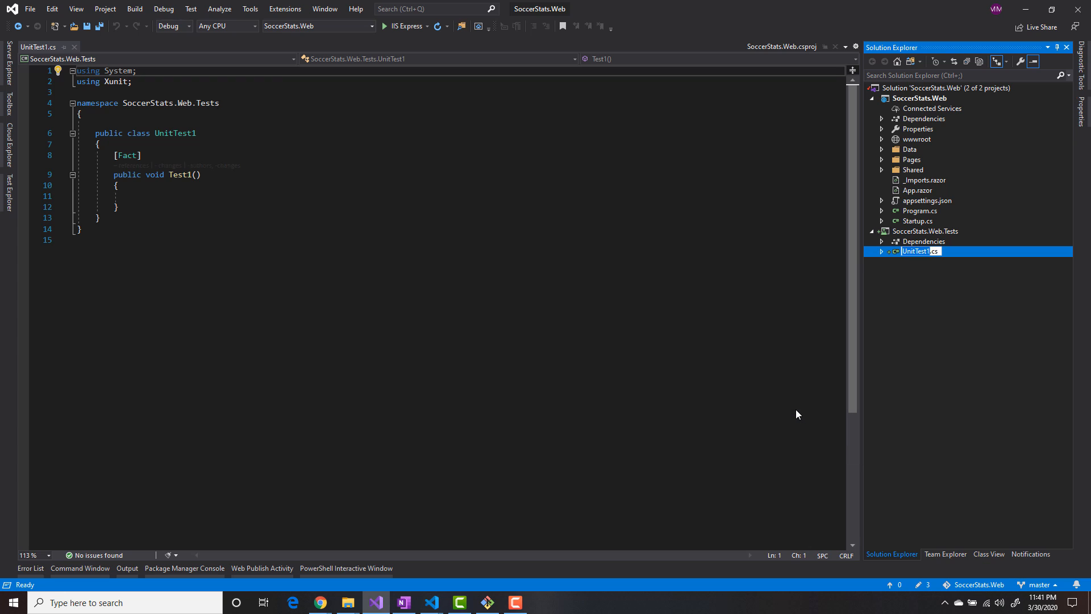
{"action": "type", "text": "SampleTest"}
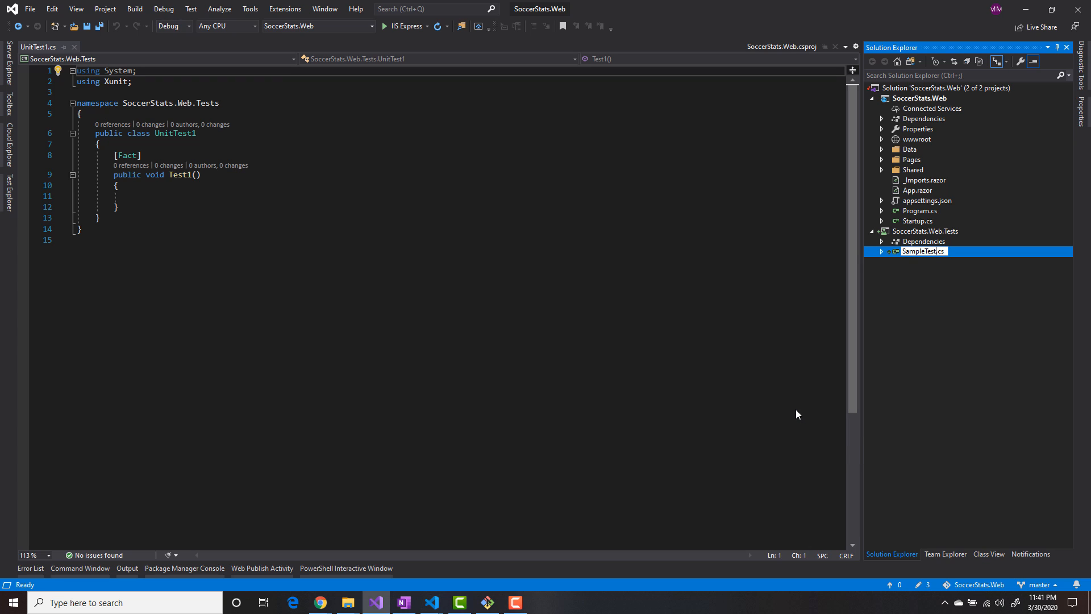
{"action": "key", "text": "Return"}
{"action": "left_click", "coordinate": [586, 343]}
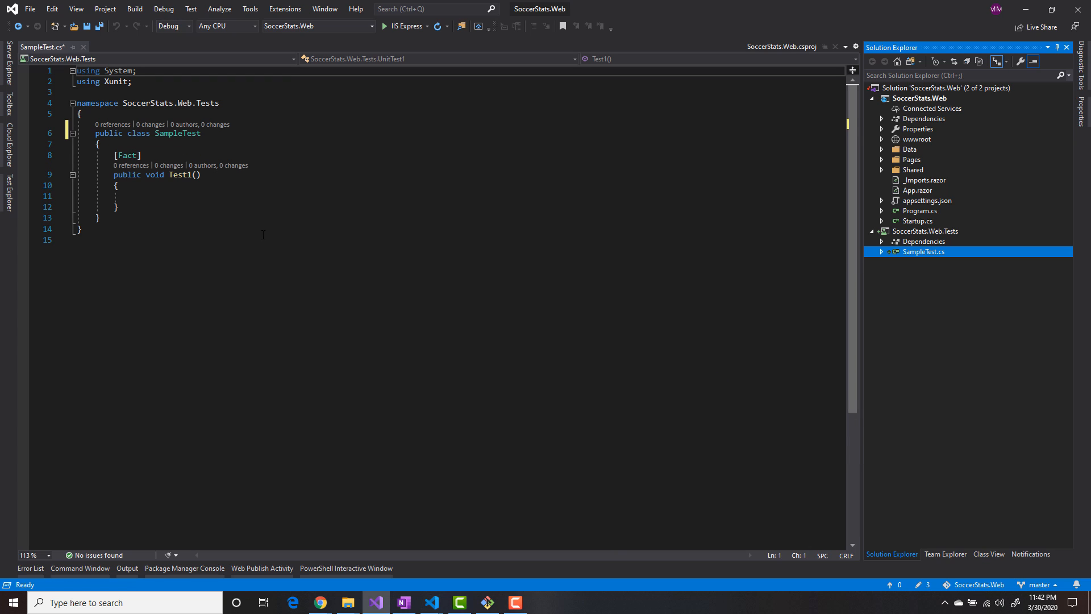
- Rename the Test1 method to AssertIsTrue and add Assert.True(true); as its body
{"action": "double_click", "coordinate": [186, 177]}
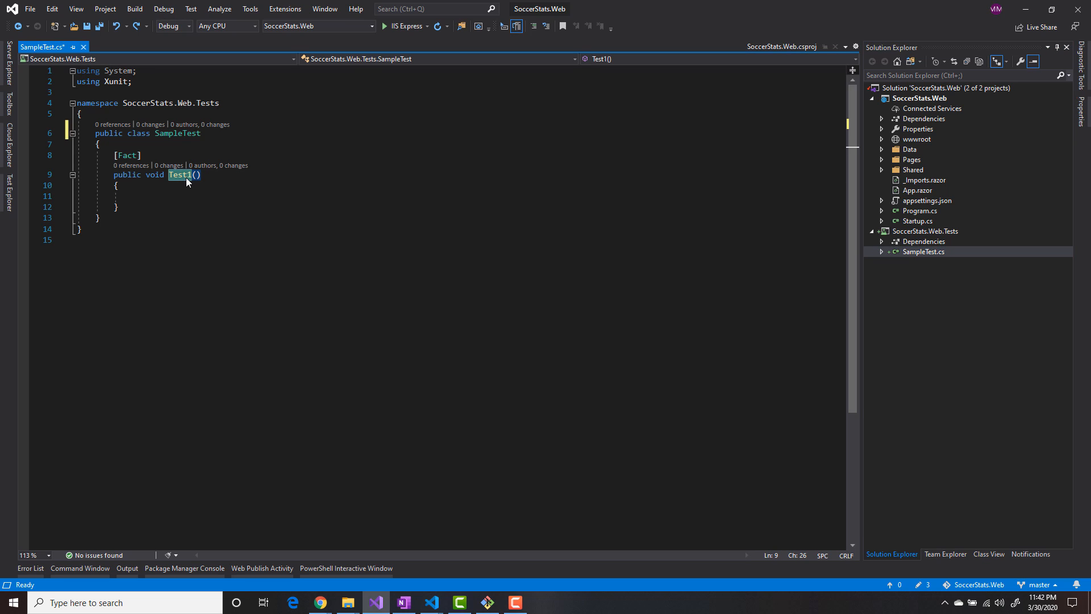
{"action": "type", "text": "AssertIsTr"}
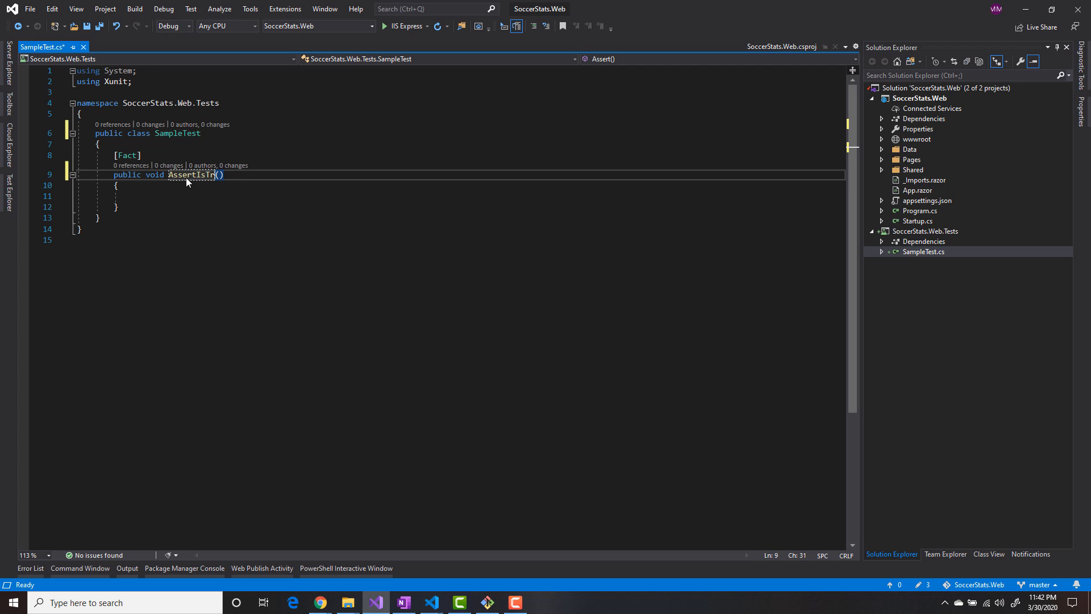
{"action": "type", "text": "ue"}
{"action": "key", "text": "Down"}
{"action": "key", "text": "Down"}
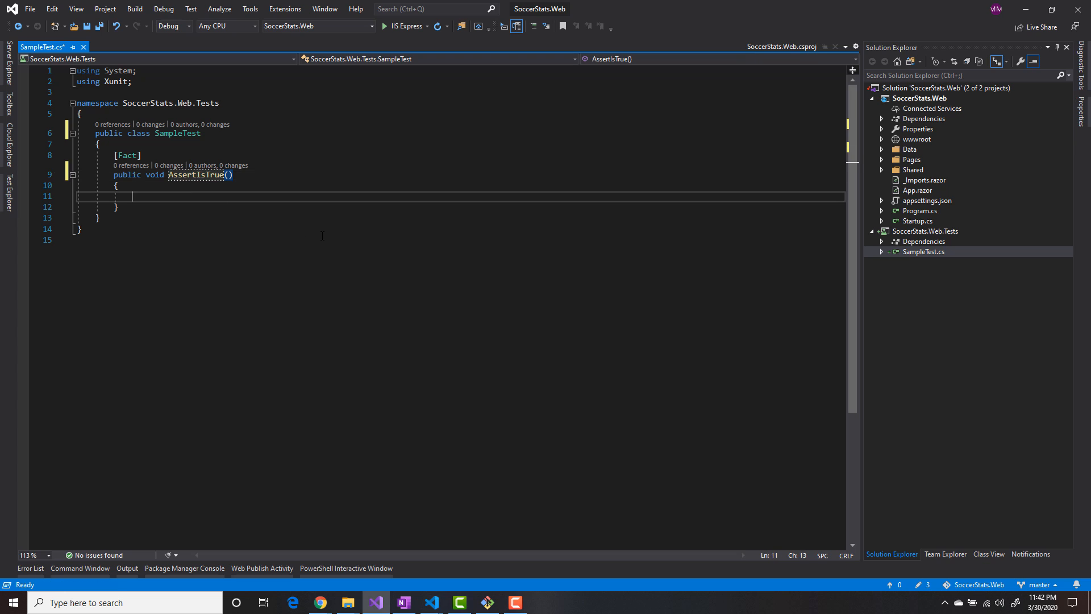
{"action": "type", "text": "Assert"}
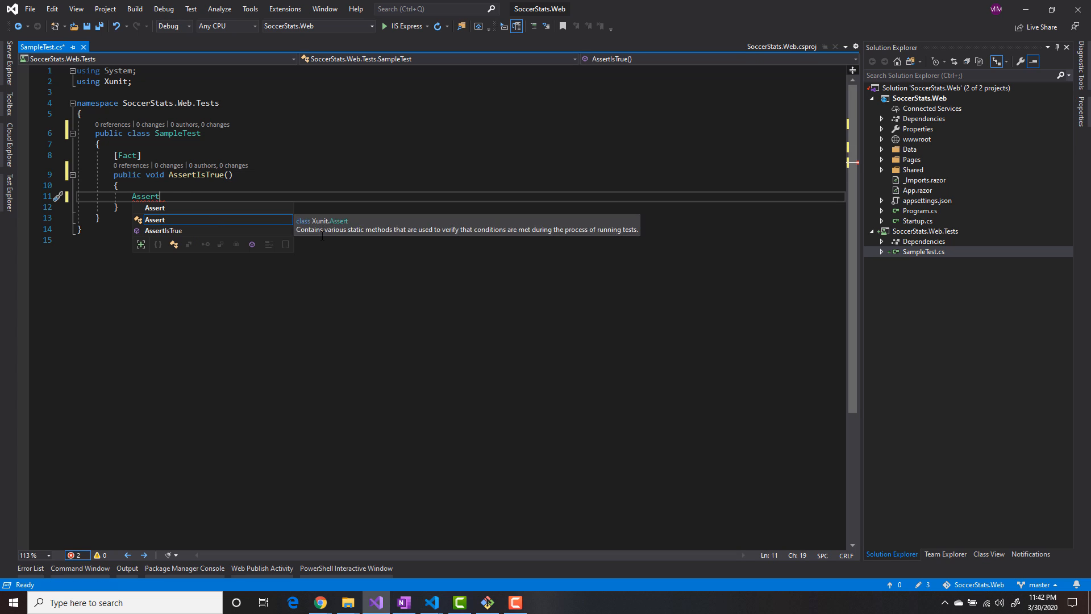
{"action": "type", "text": ".True"}
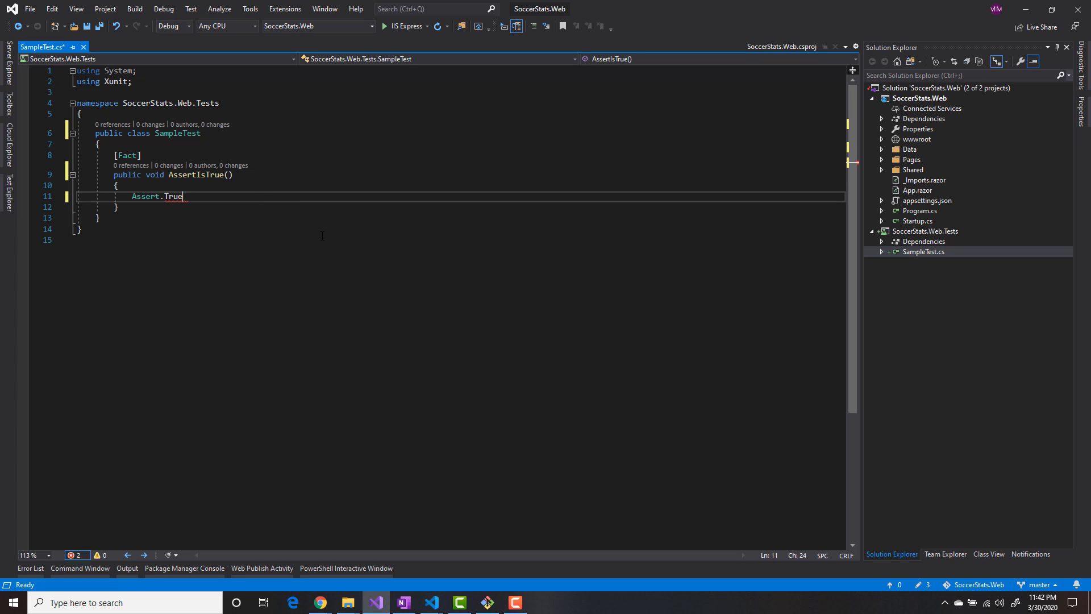
{"action": "type", "text": "(true);"}
- Run the SampleTest class's tests, check the run in Test Explorer, and save all files
{"action": "right_click", "coordinate": [176, 134]}
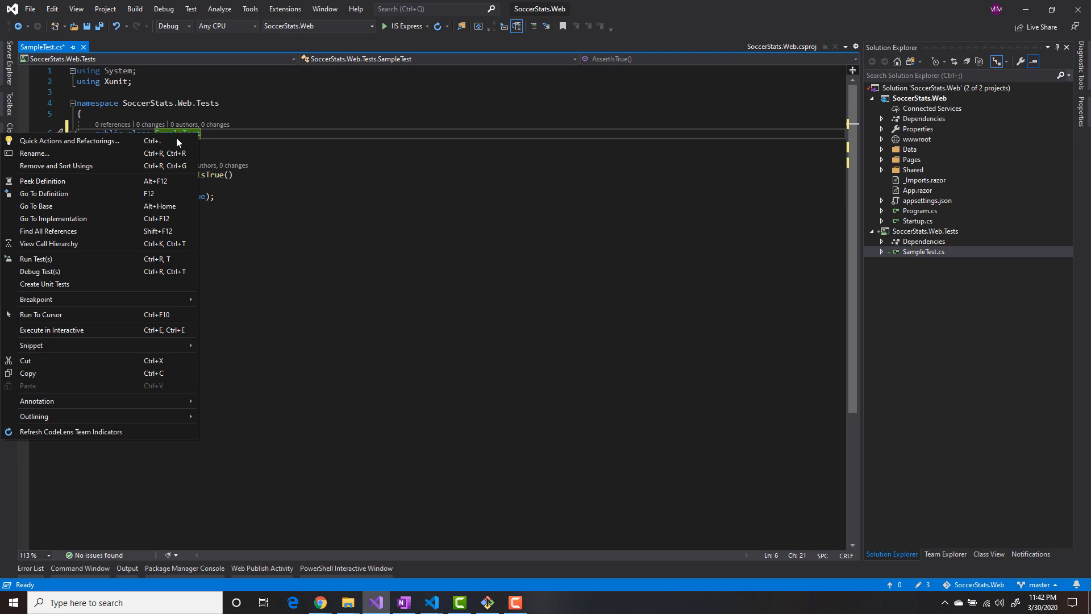
{"action": "left_click", "coordinate": [51, 259]}
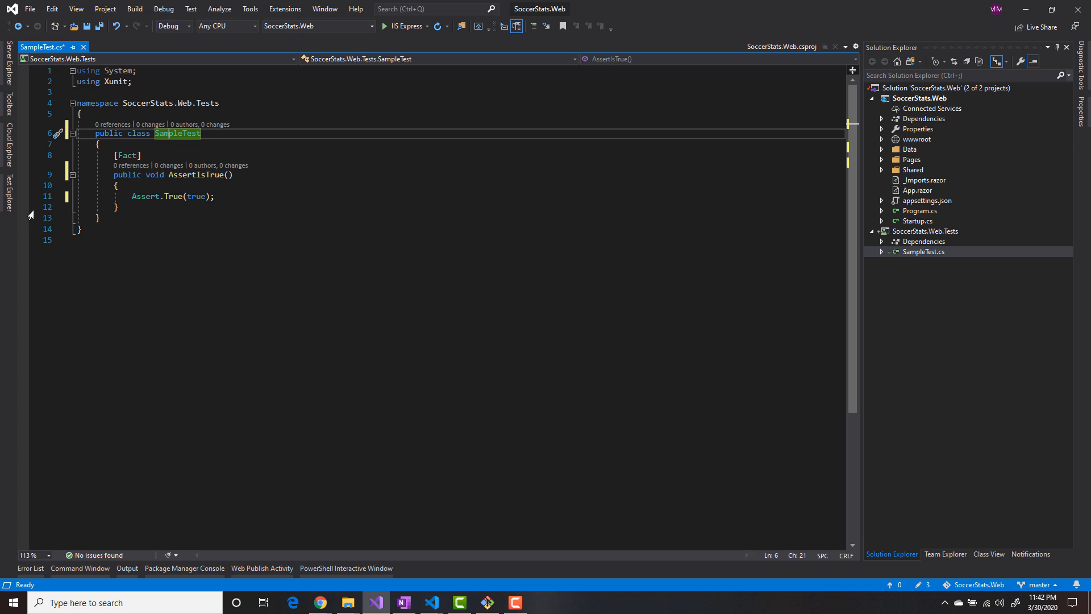
{"action": "left_click", "coordinate": [11, 193]}
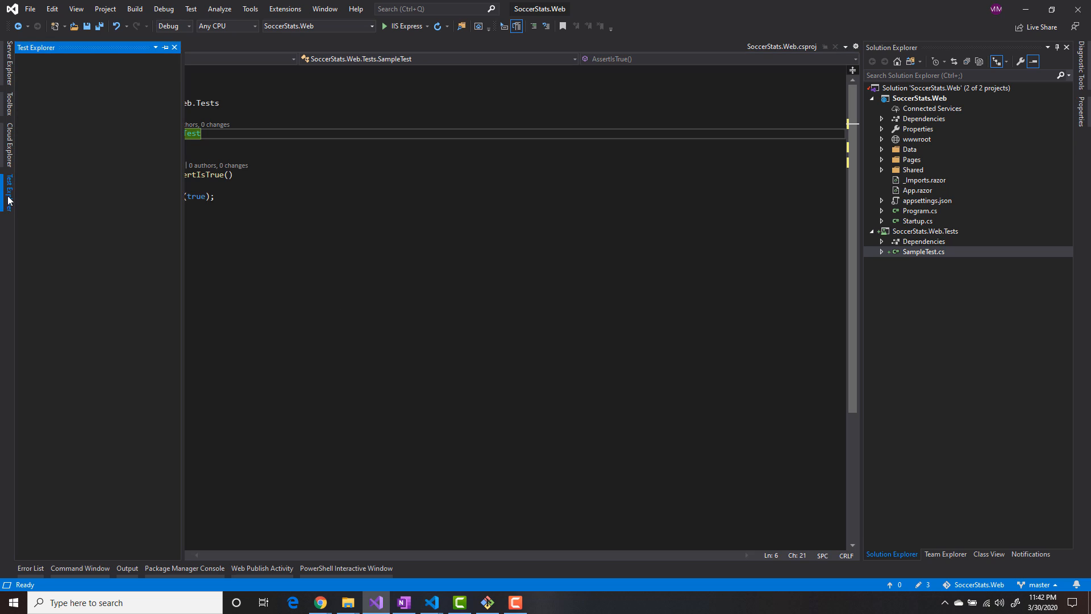
{"action": "left_click", "coordinate": [272, 305]}
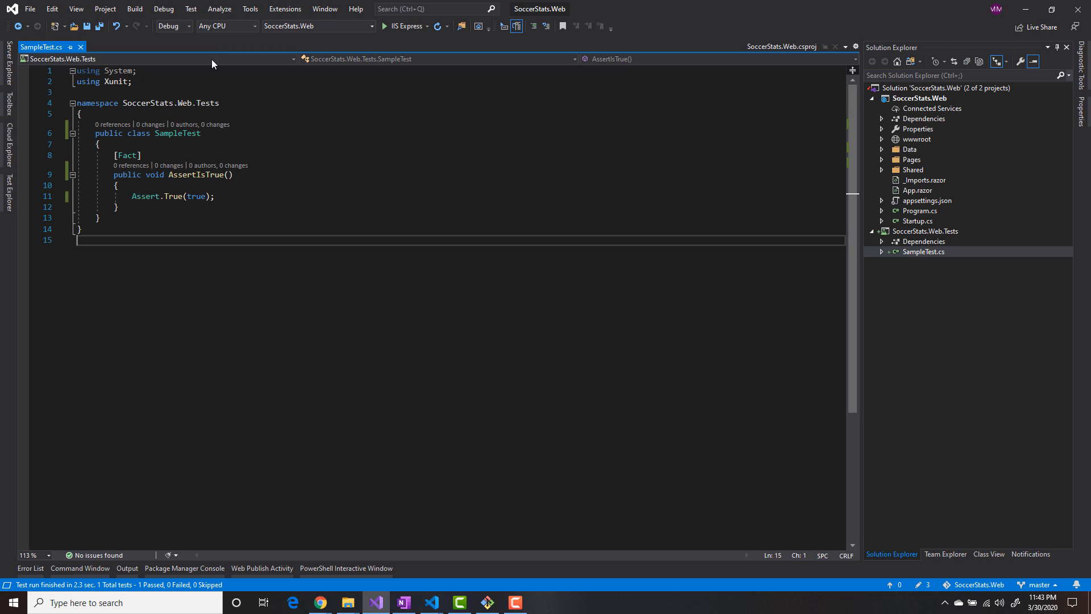
{"action": "left_click", "coordinate": [99, 26]}
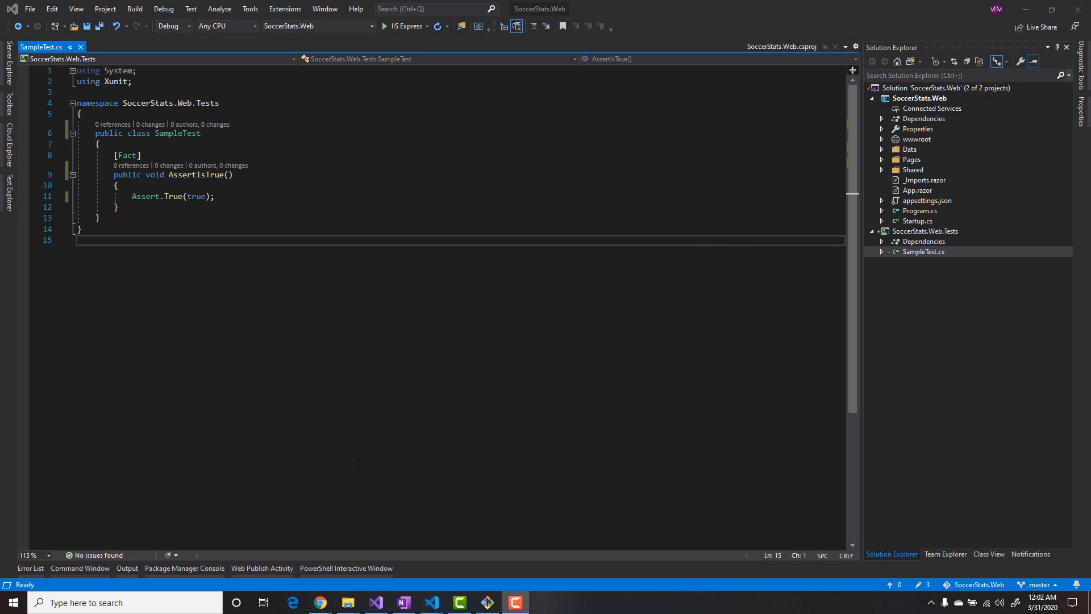
- Open azure-pipelines.yml from the SoccerStats.Web folder in File Explorer for editing in Visual Studio Code
{"action": "mouse_move", "coordinate": [348, 602]}
{"action": "left_click", "coordinate": [455, 560]}
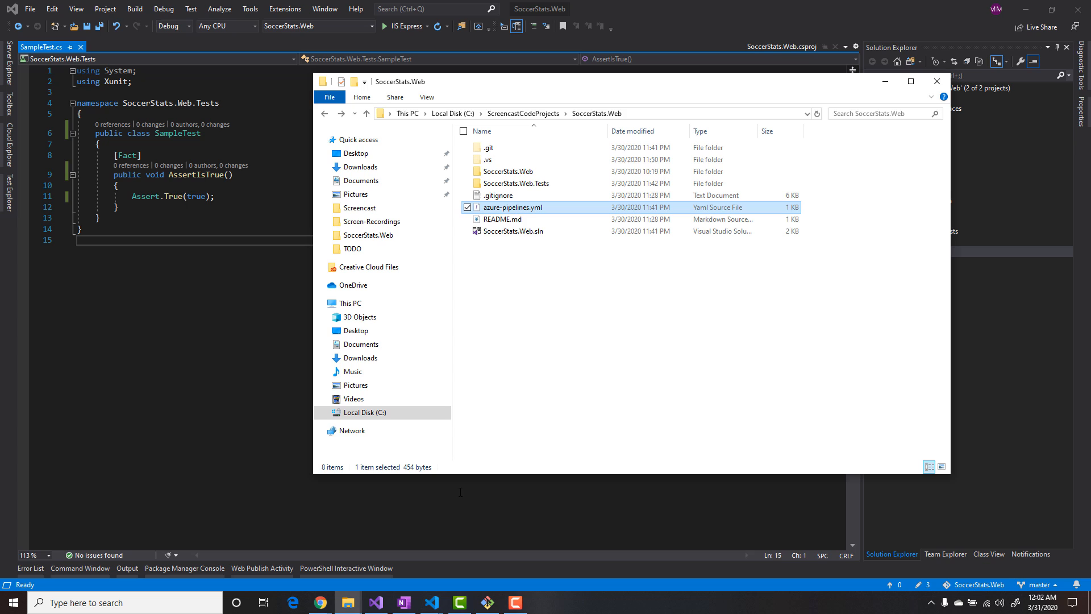
{"action": "double_click", "coordinate": [507, 209]}
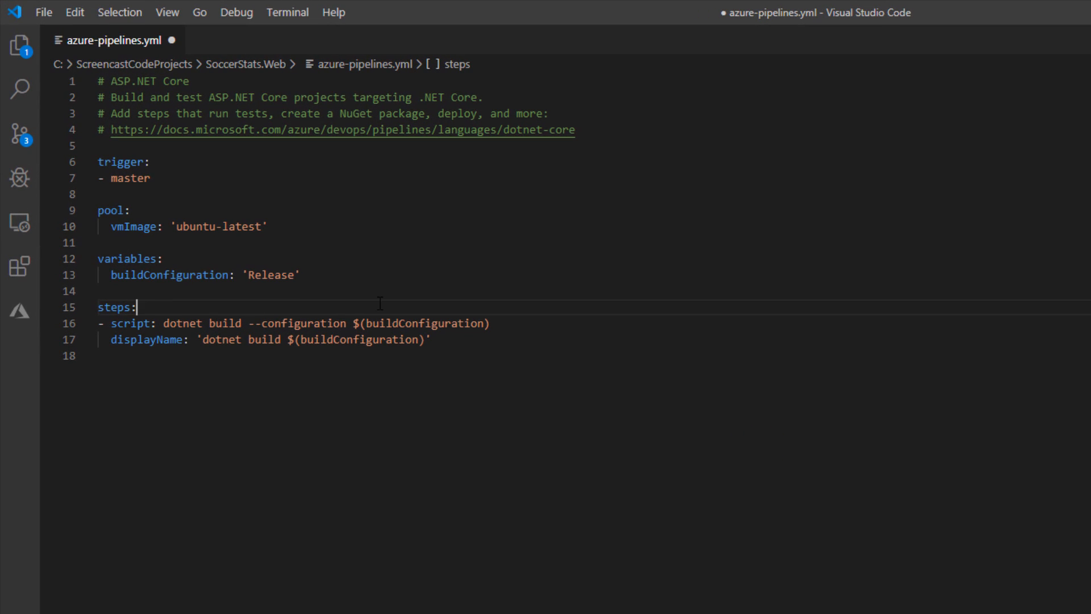
- Insert a UseDotNet@2 task as the first entry under steps, before the dotnet build script
{"action": "key", "text": "Return"}
{"action": "key", "text": "Return"}
{"action": "key", "text": "Up"}
{"action": "type", "text": "- tas"}
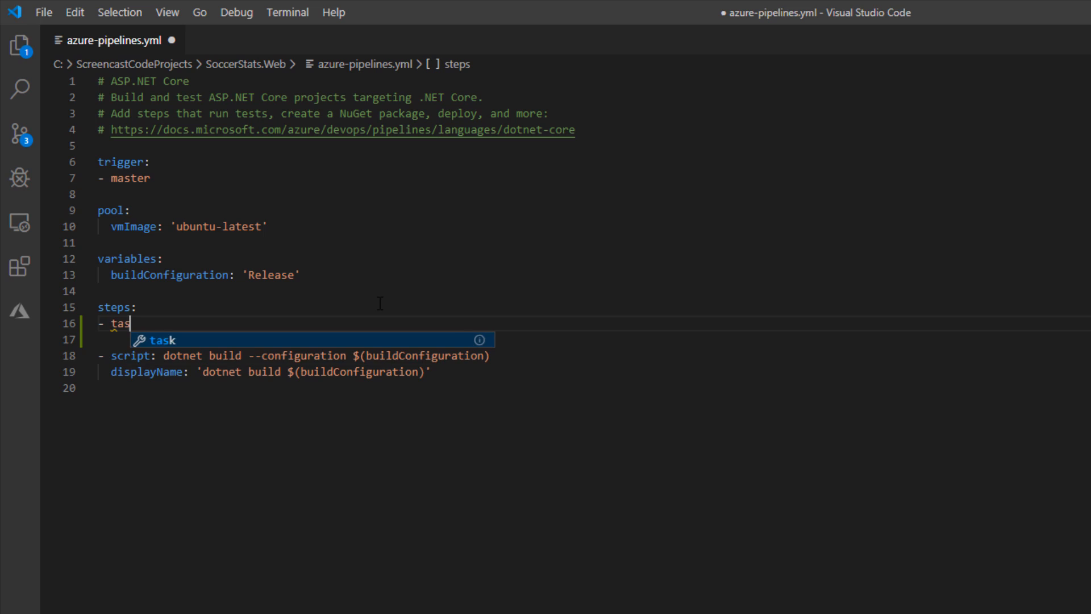
{"action": "type", "text": "k: Use"}
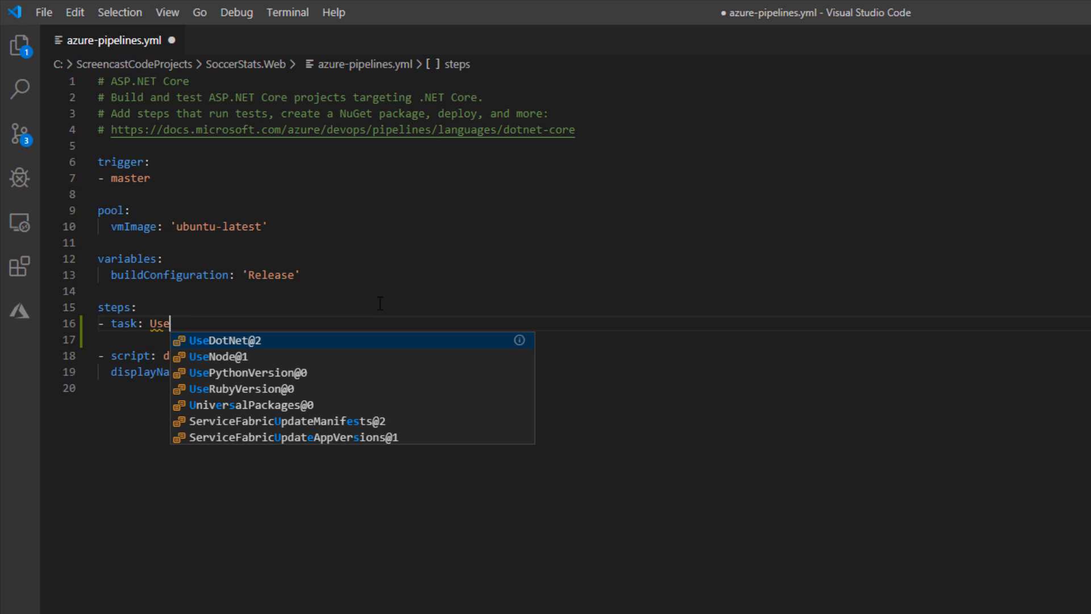
{"action": "key", "text": "Up"}
{"action": "key", "text": "Return"}
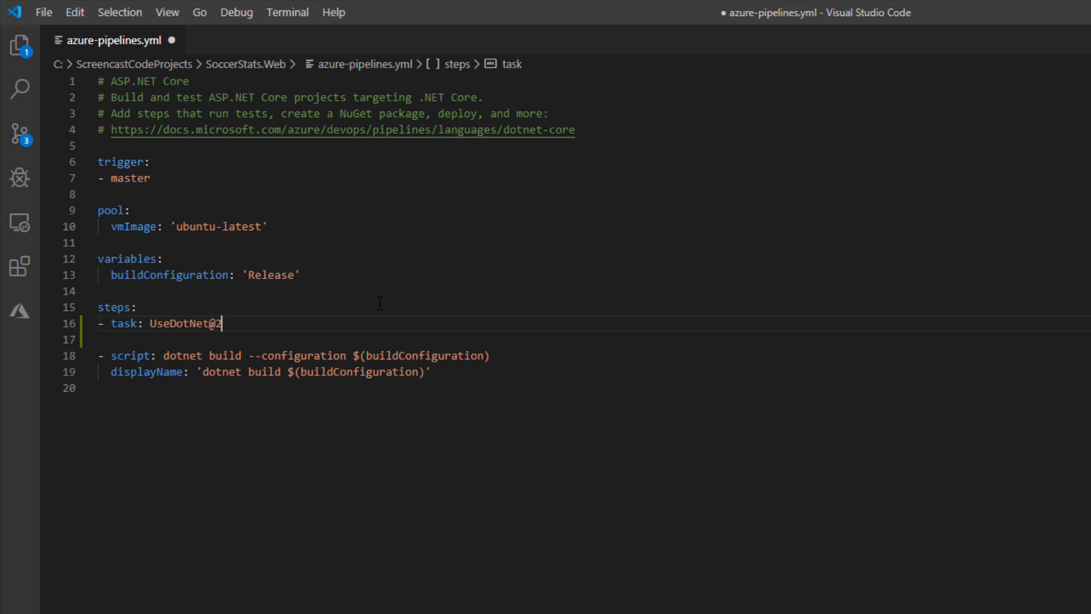
- Give the UseDotNet@2 task the displayName 'Use .NET Core SDK'
{"action": "key", "text": "Return"}
{"action": "key", "text": "Tab"}
{"action": "type", "text": "displayName: ''"}
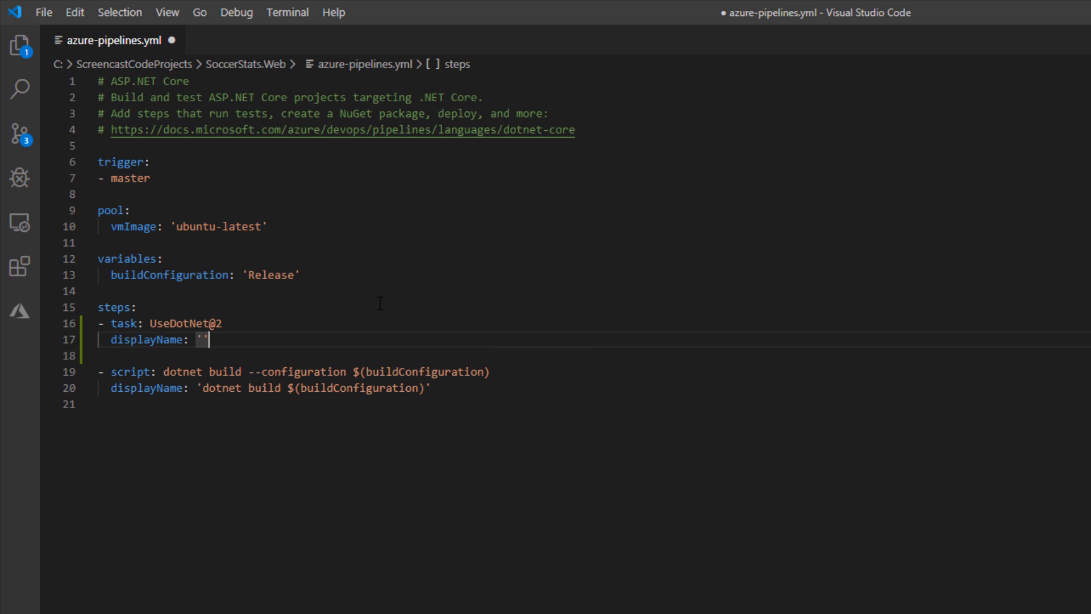
{"action": "key", "text": "Left"}
{"action": "type", "text": "Use .NET "}
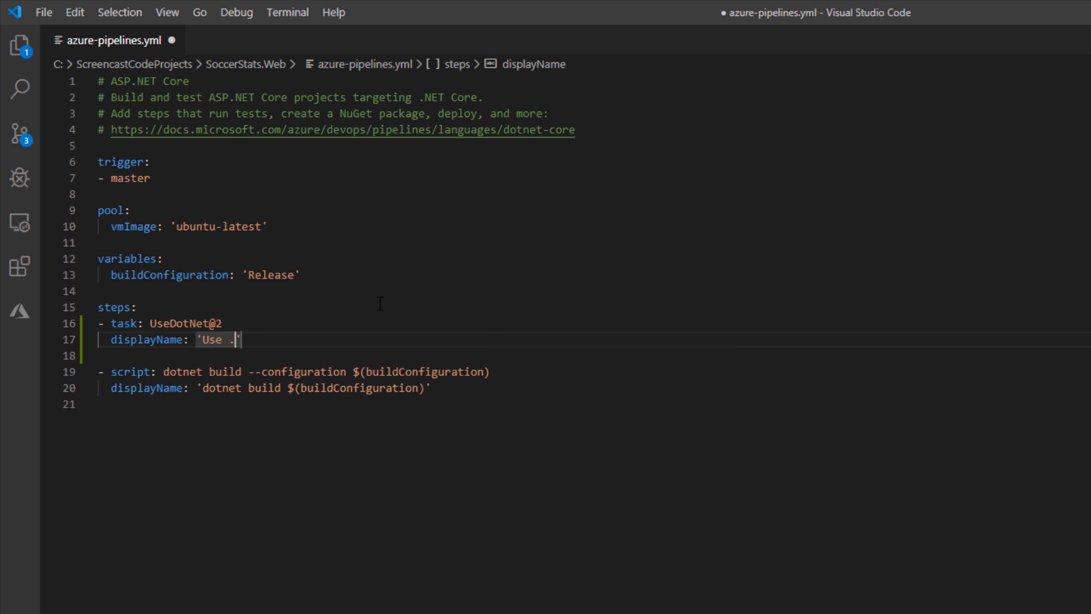
{"action": "type", "text": "Core SD"}
{"action": "type", "text": "K'"}
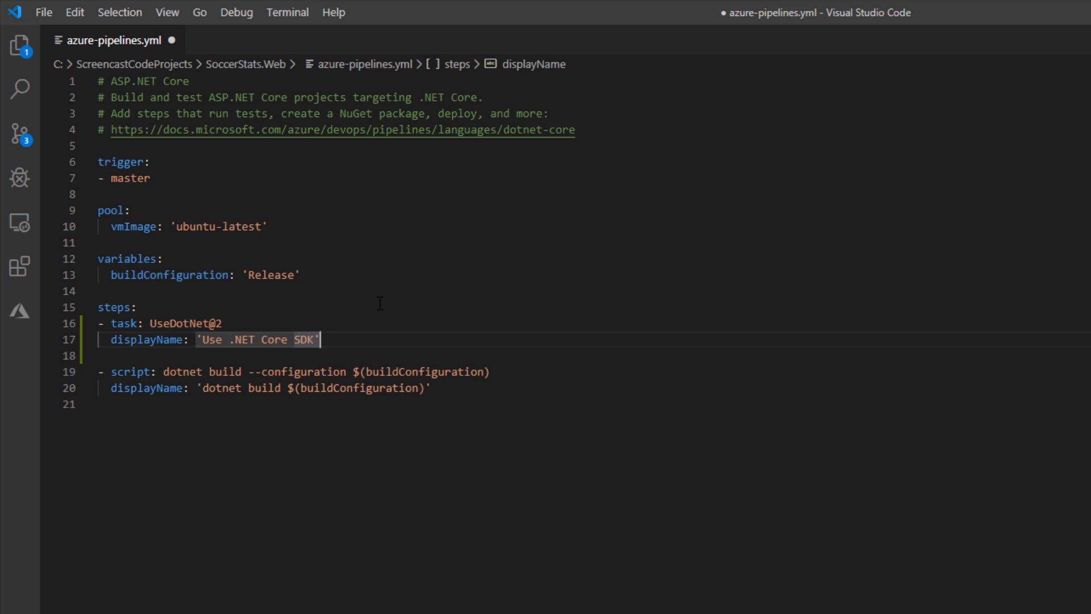
- Add an inputs block to the UseDotNet@2 task with packageType: sdk and version: '3.1.x'
{"action": "key", "text": "Return"}
{"action": "type", "text": "inputs:"}
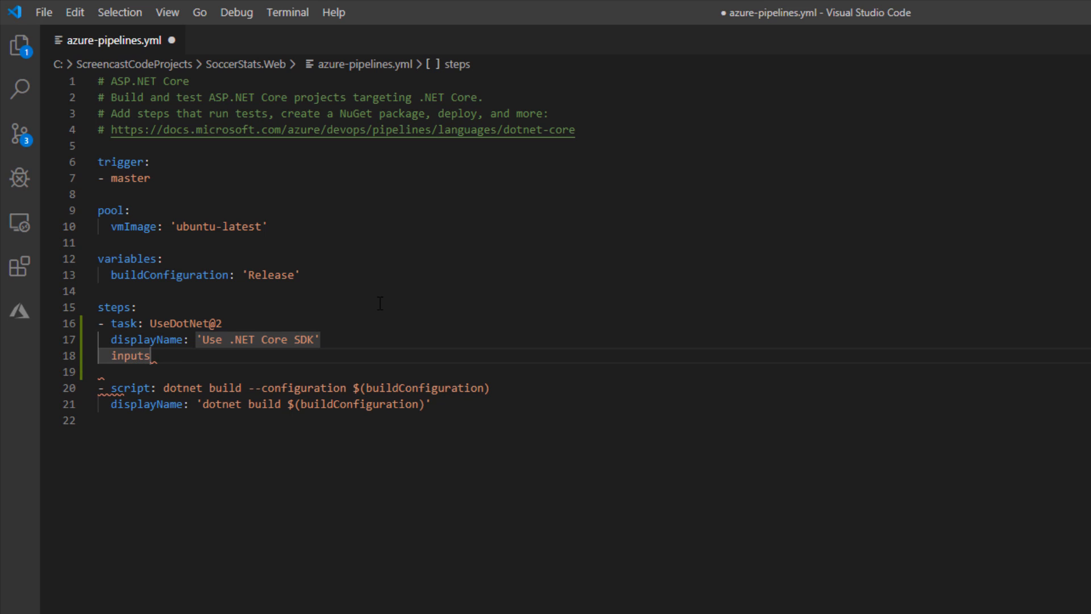
{"action": "key", "text": "Return"}
{"action": "key", "text": "Tab"}
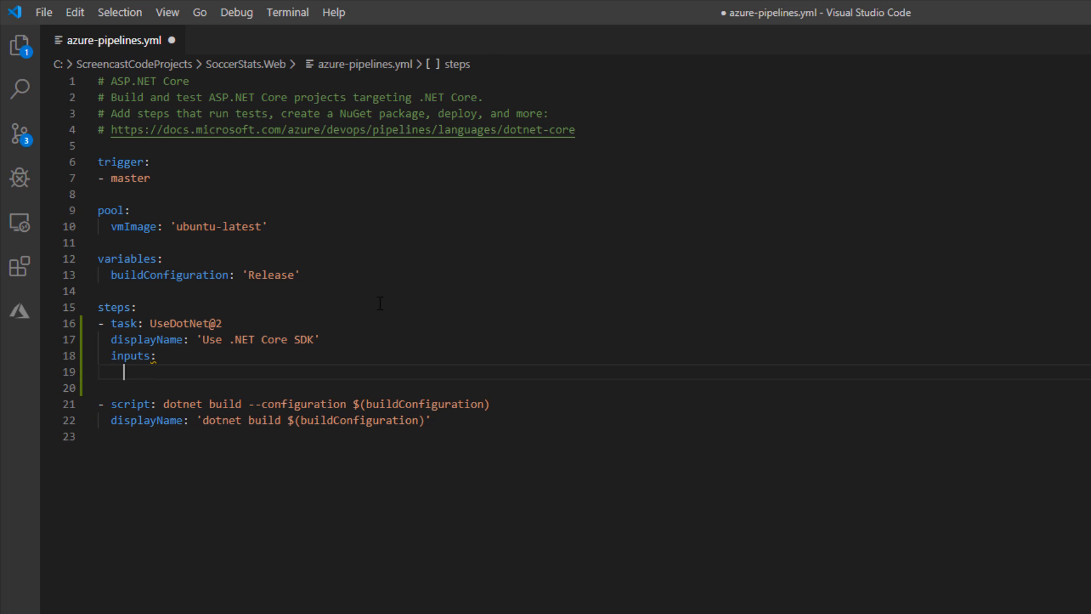
{"action": "type", "text": "packageType: sdk"}
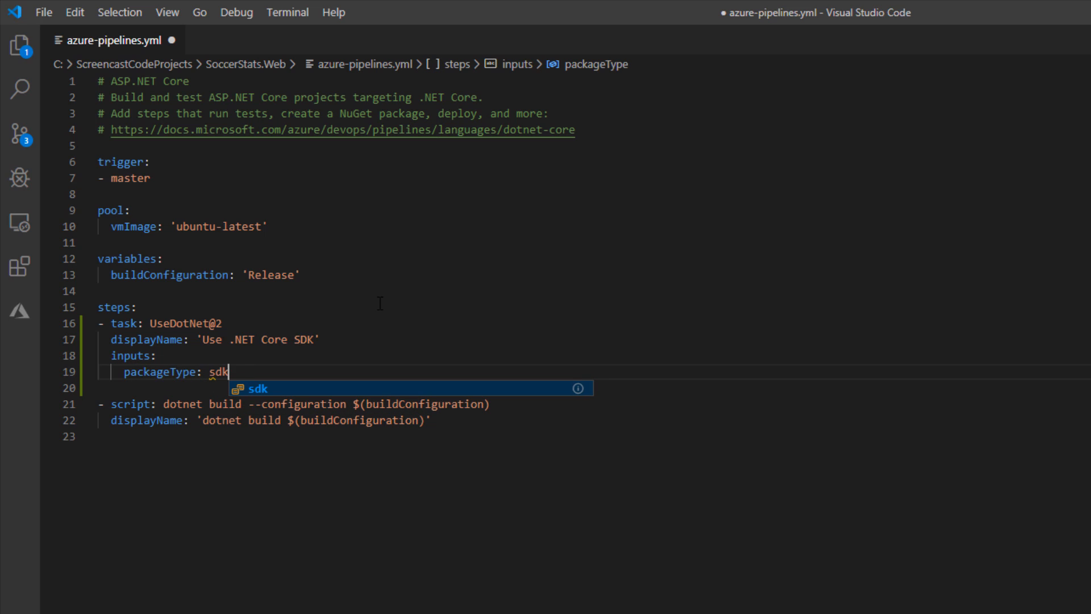
{"action": "key", "text": "Return"}
{"action": "key", "text": "Return"}
{"action": "type", "text": "ve"}
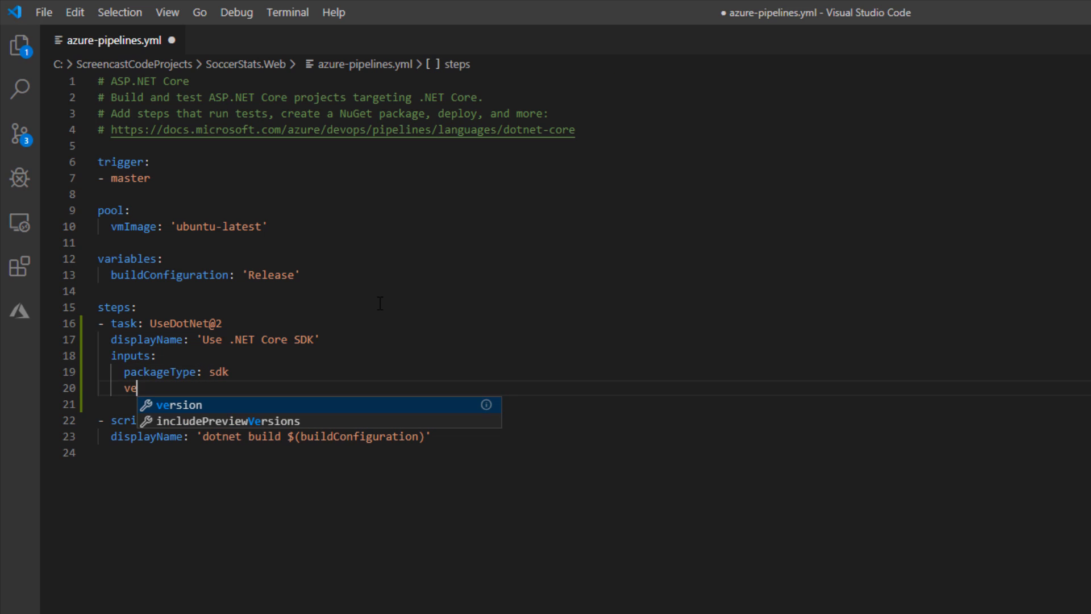
{"action": "key", "text": "Return"}
{"action": "type", "text": "'3.1.x'"}
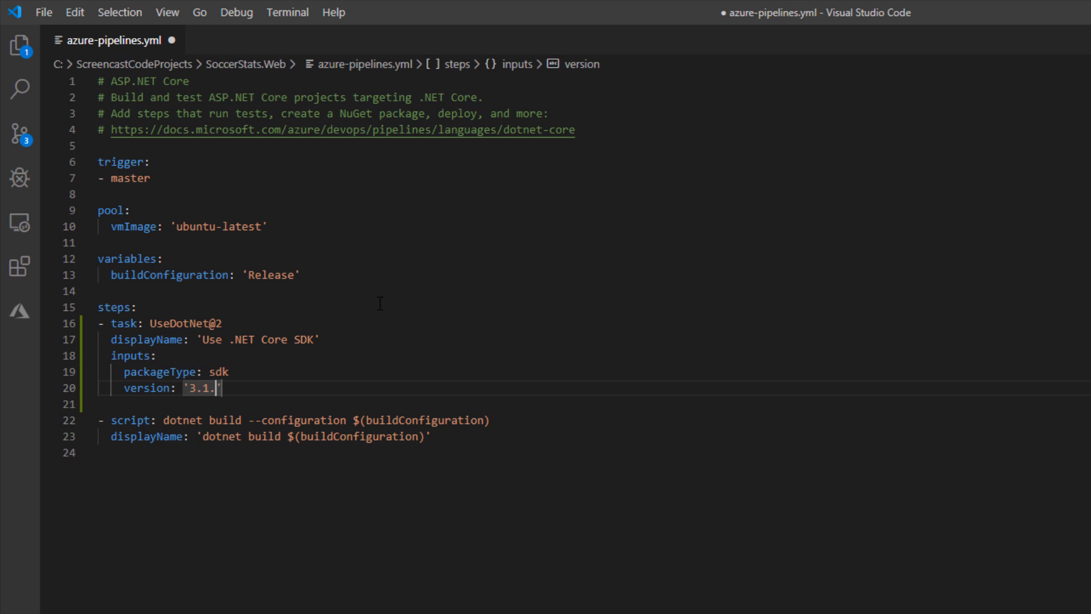
- Add a DotNetCoreCLI@2 task after the dotnet build script, separated from it by a blank line
{"action": "left_click", "coordinate": [454, 438]}
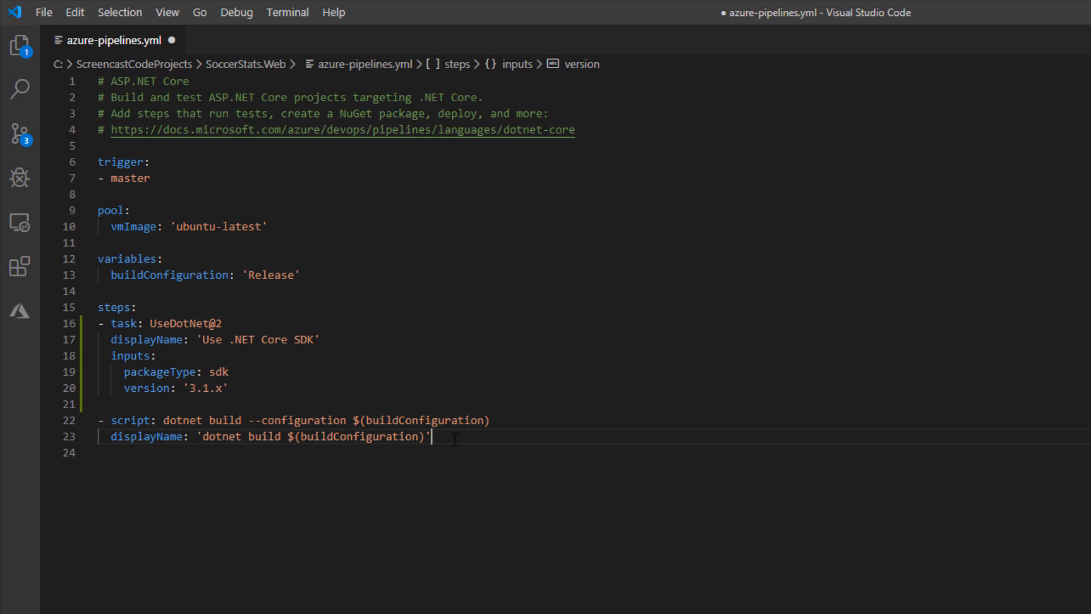
{"action": "key", "text": "Return"}
{"action": "key", "text": "Return"}
{"action": "key", "text": "BackSpace"}
{"action": "type", "text": "- "}
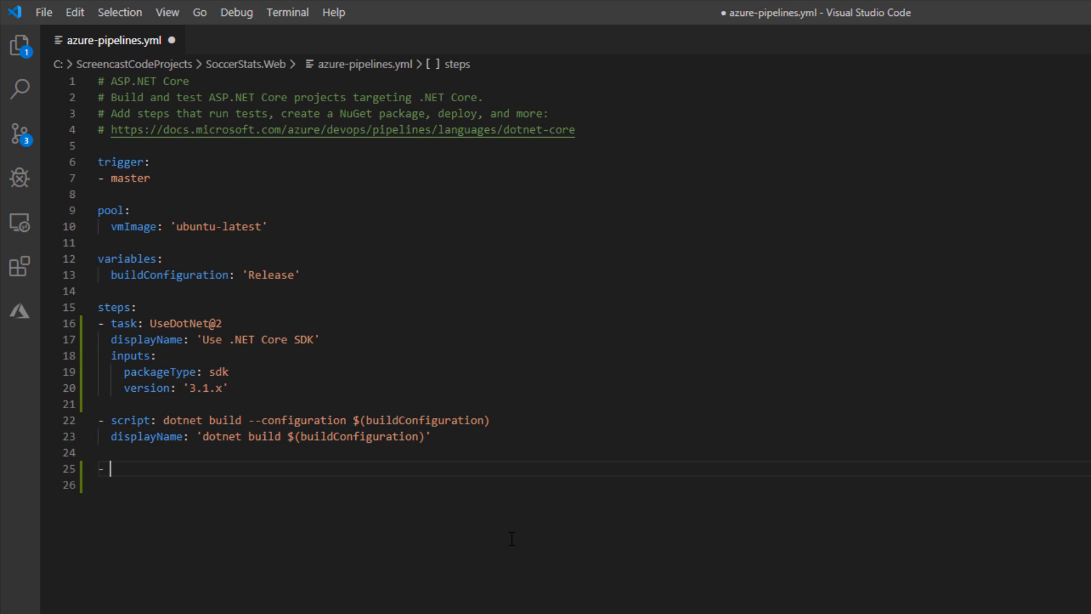
{"action": "type", "text": "task: D"}
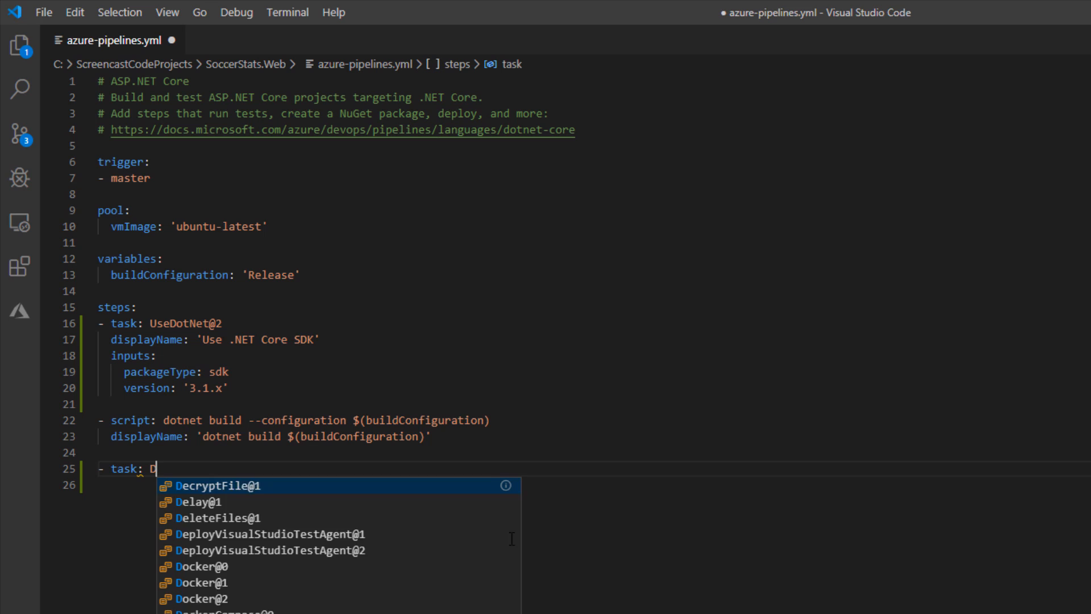
{"action": "type", "text": "ot"}
{"action": "key", "text": "Down"}
{"action": "key", "text": "Down"}
{"action": "key", "text": "Return"}
- Give the DotNetCoreCLI@2 task the displayName 'Run Unit Tests'
{"action": "key", "text": "Return"}
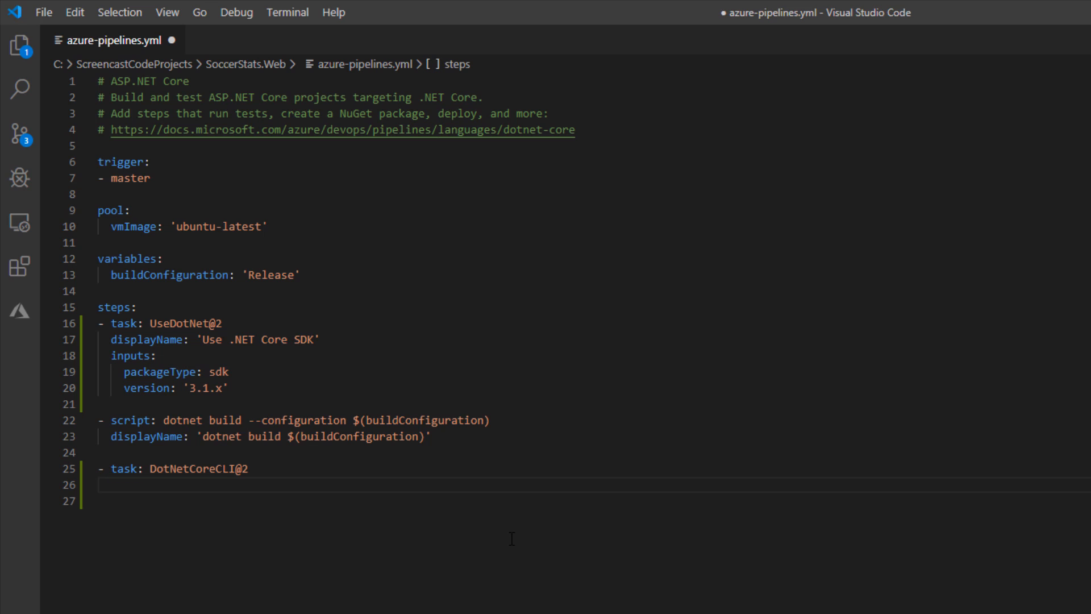
{"action": "key", "text": "BackSpace"}
{"action": "type", "text": "di"}
{"action": "key", "text": "Return"}
{"action": "type", "text": "'Run Unit Tes"}
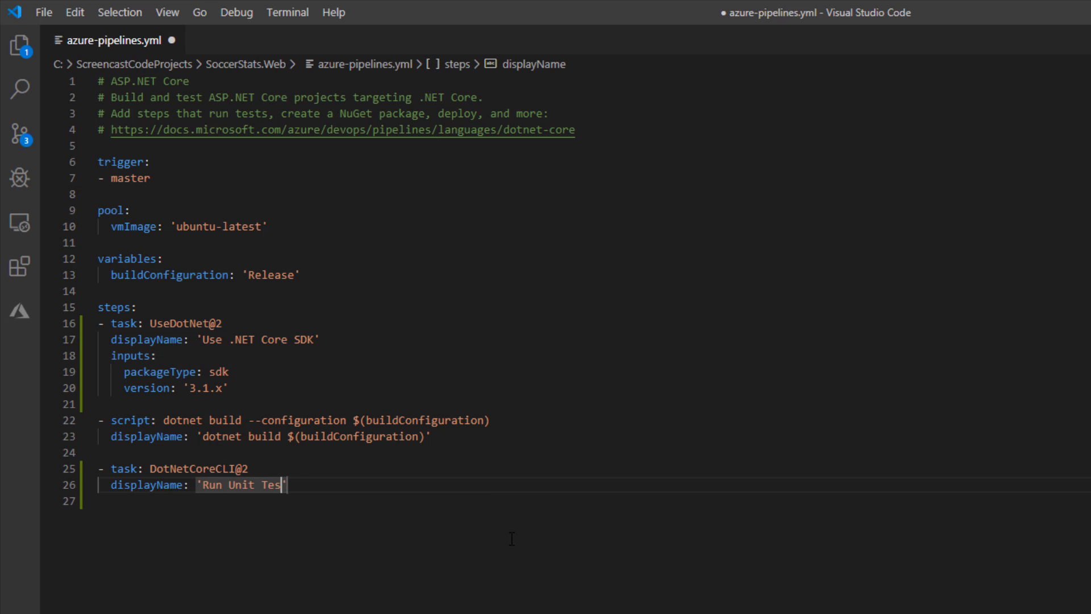
{"action": "type", "text": "ts'"}
- Add an inputs block to the Run Unit Tests task with command: test and projects: '**/*Tests/*.csproj'
{"action": "key", "text": "Return"}
{"action": "type", "text": "inputs"}
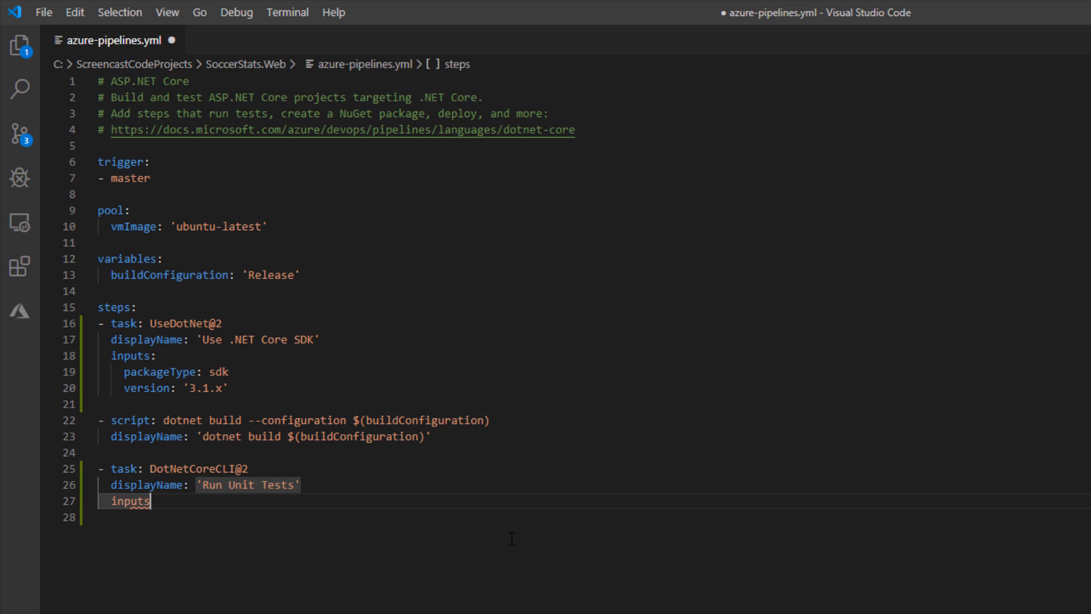
{"action": "key", "text": "Return"}
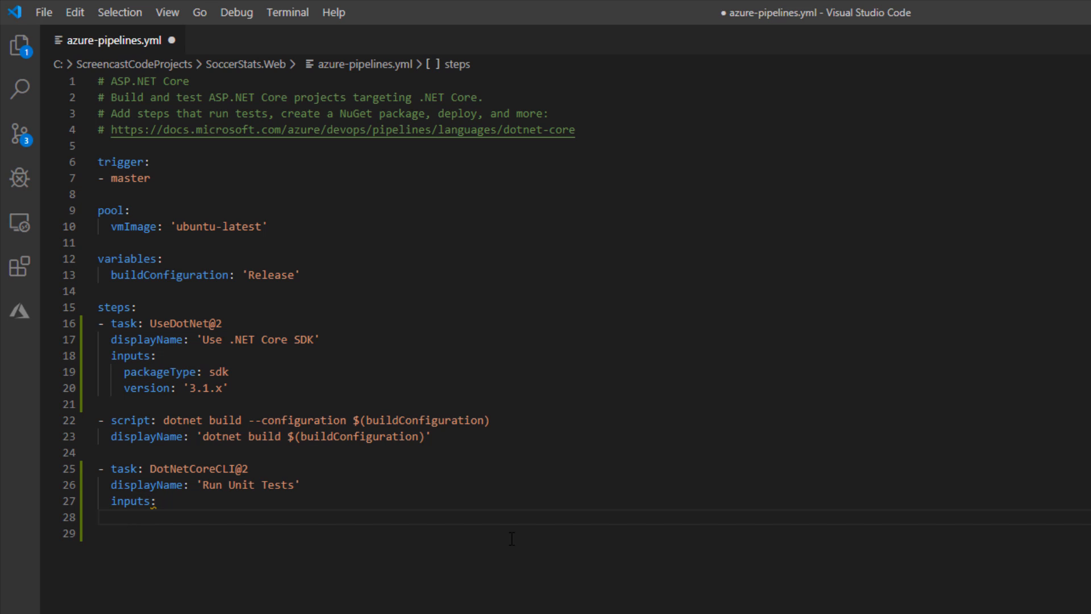
{"action": "type", "text": "co"}
{"action": "key", "text": "Return"}
{"action": "type", "text": ": test"}
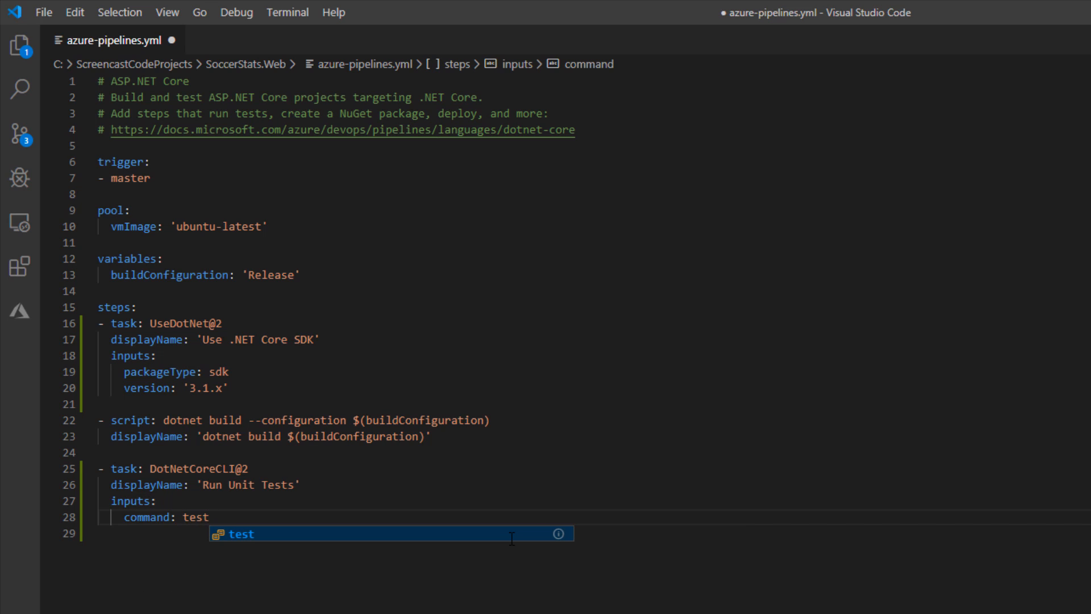
{"action": "key", "text": "Escape"}
{"action": "key", "text": "Return"}
{"action": "type", "text": "p"}
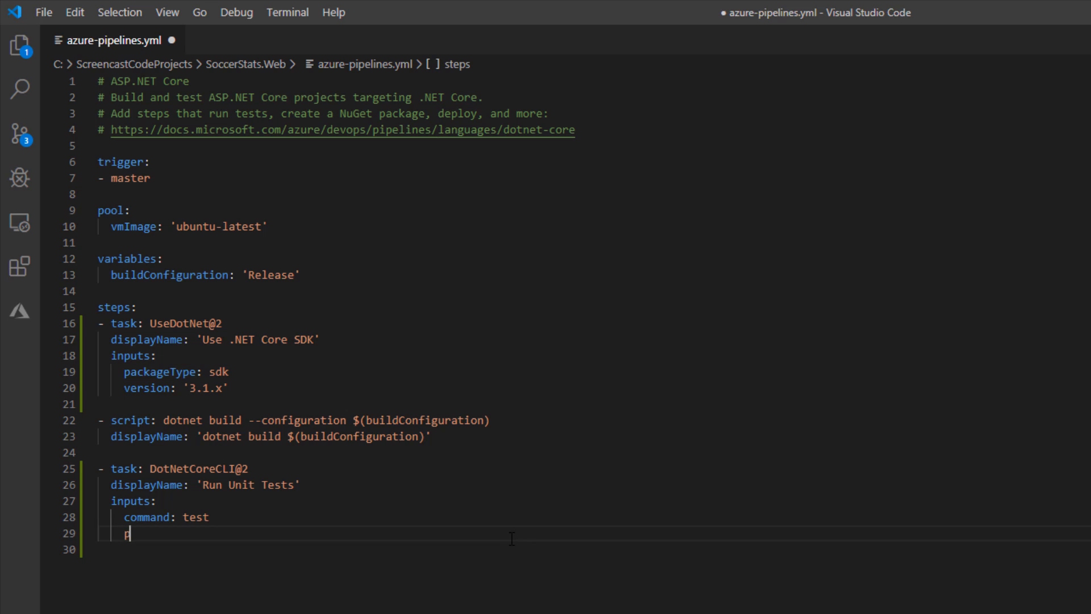
{"action": "type", "text": "ro"}
{"action": "key", "text": "Return"}
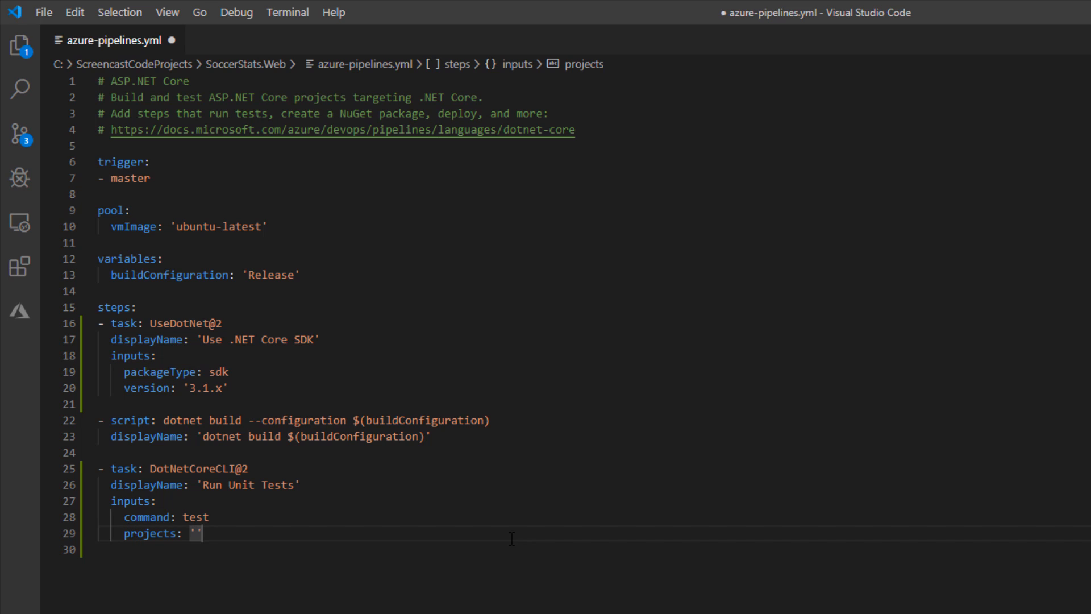
{"action": "type", "text": "**/*Tests"}
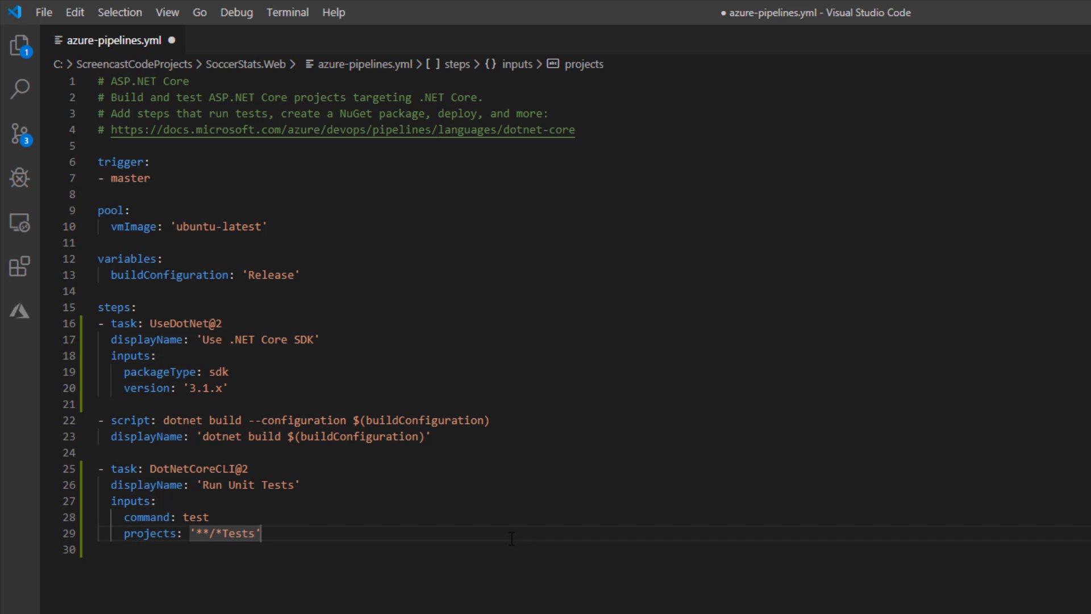
{"action": "type", "text": "/*.csproj"}
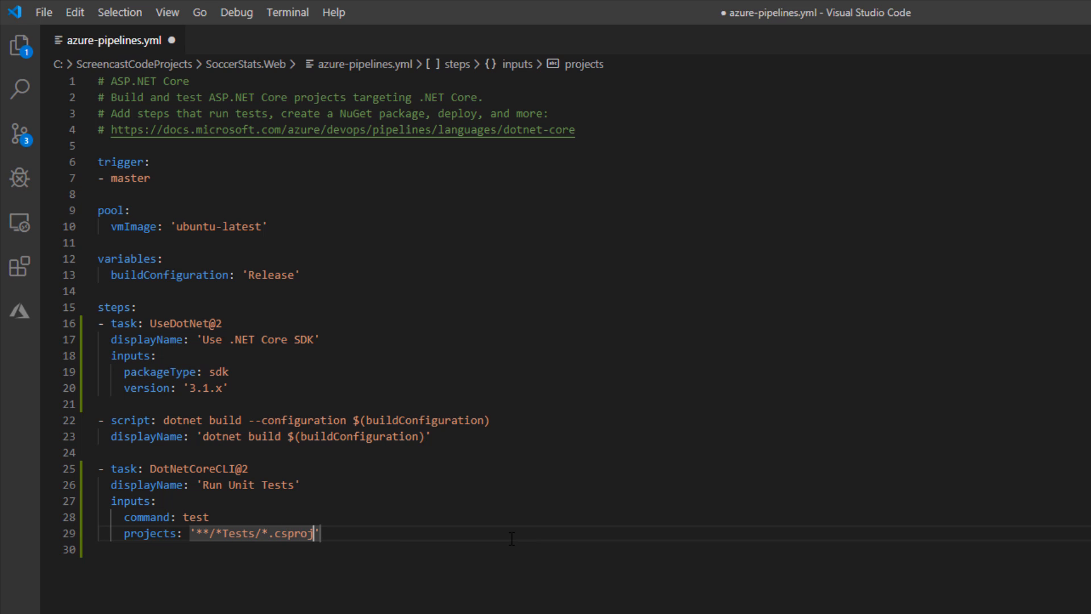
{"action": "key", "text": "Tab"}
- Add arguments: --configuration $(buildConfiguration) to the Run Unit Tests inputs and save azure-pipelines.yml
{"action": "key", "text": "Return"}
{"action": "type", "text": "a"}
{"action": "key", "text": "Return"}
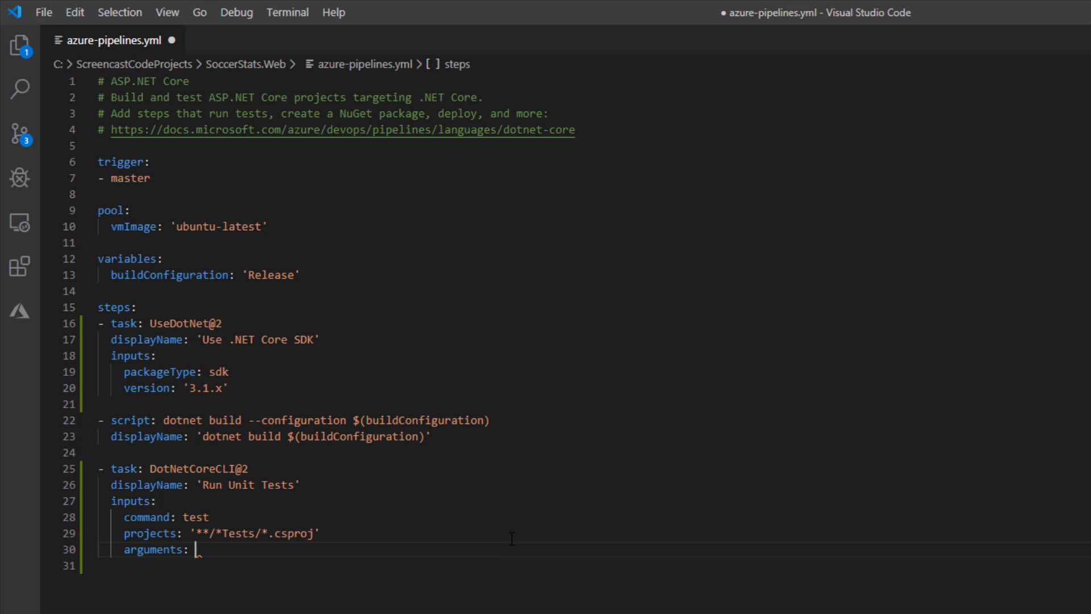
{"action": "type", "text": "--"}
{"action": "key", "text": "Return"}
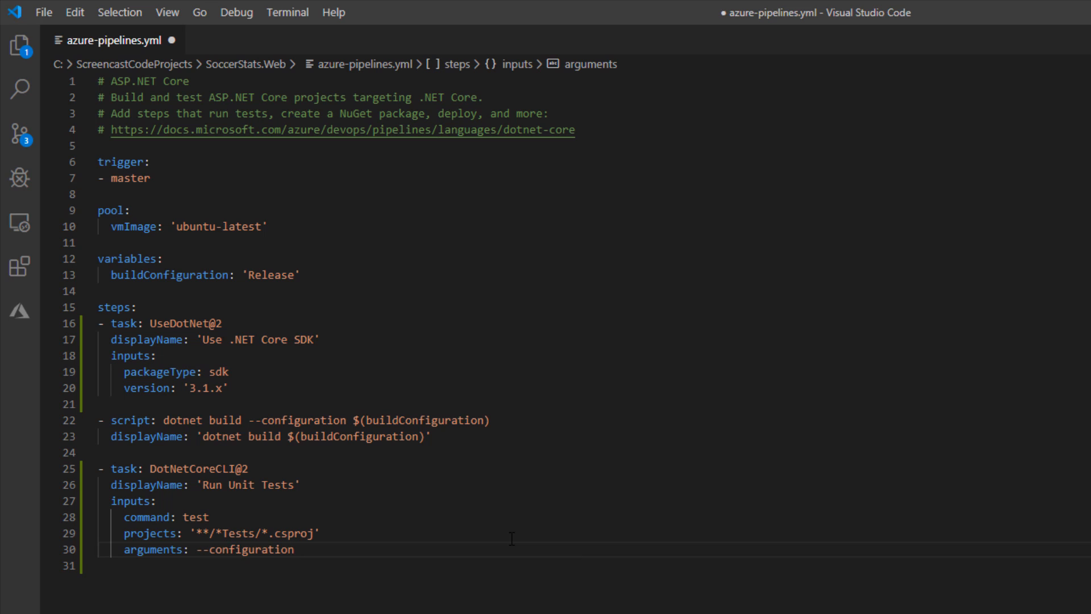
{"action": "type", "text": "$"}
{"action": "key", "text": "Return"}
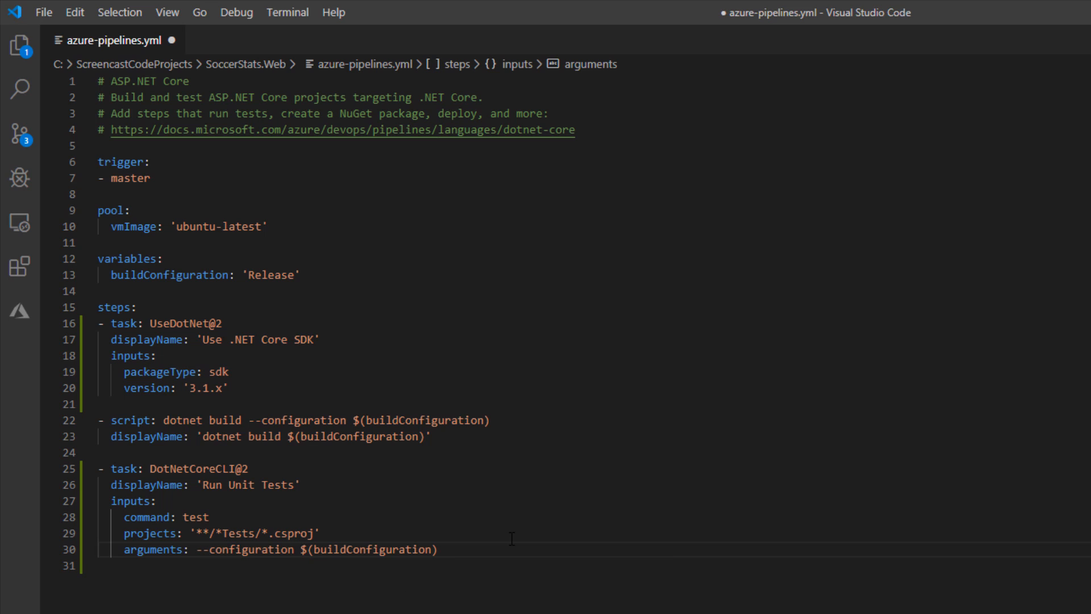
{"action": "left_click", "coordinate": [47, 11]}
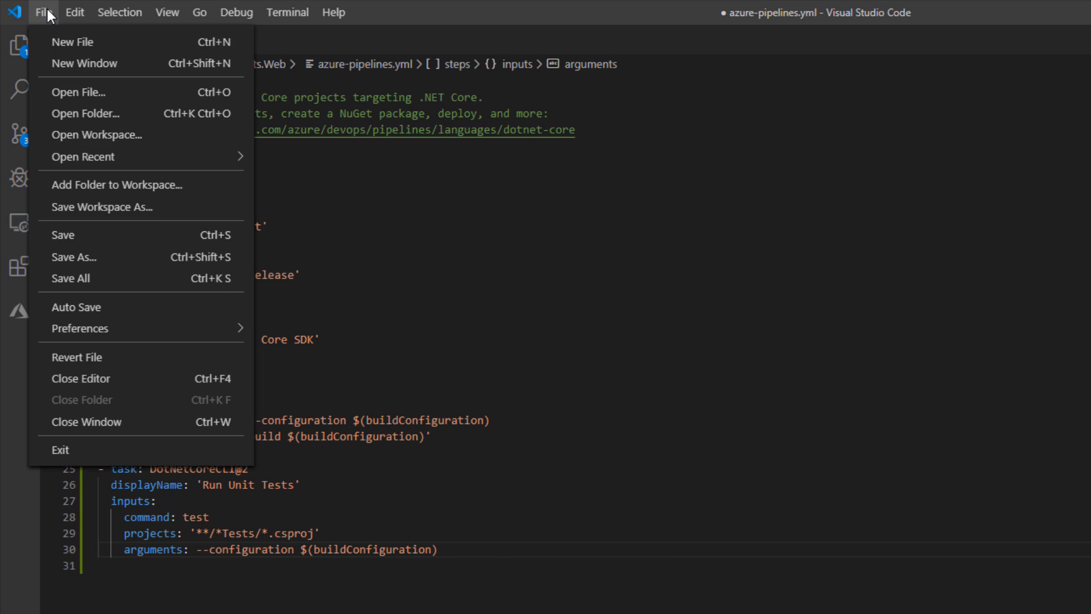
{"action": "left_click", "coordinate": [81, 233]}
- Switch to the Git Bash window for SoccerStats.Web, run git pull, and stage every change with git add --all
{"action": "left_click", "coordinate": [486, 603]}
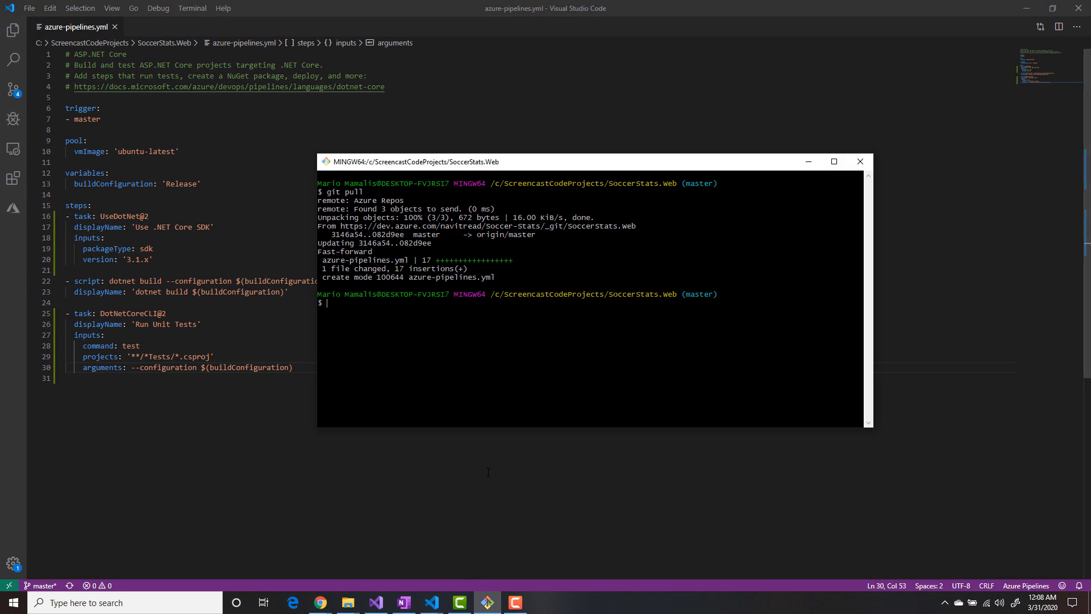
{"action": "type", "text": "git pull"}
{"action": "key", "text": "Return"}
{"action": "type", "text": "git add --all"}
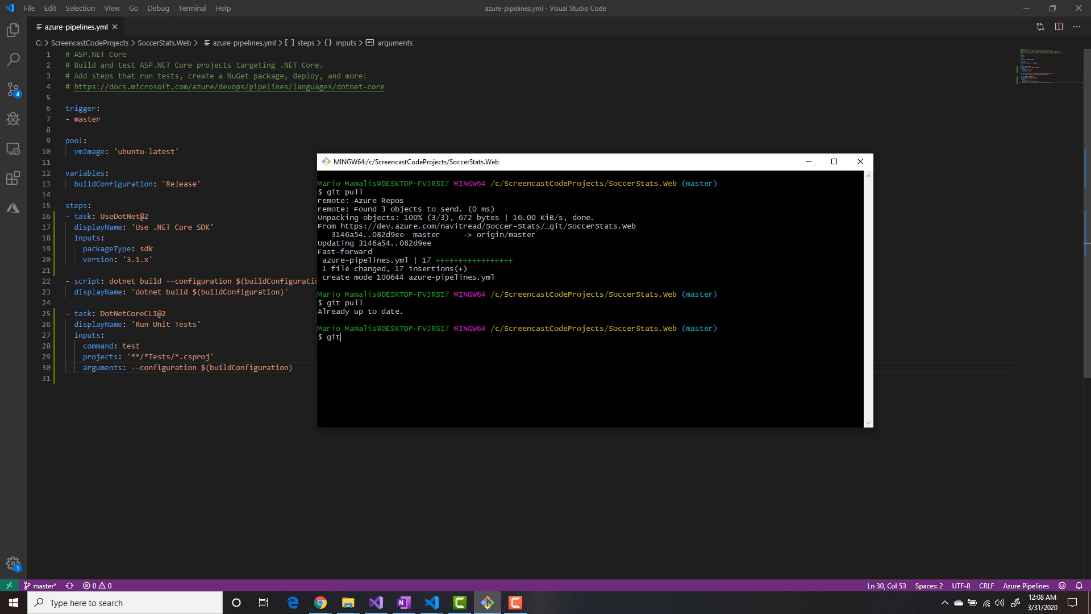
{"action": "key", "text": "Return"}
- Commit the staged changes with the message "added tests and updated pipeline" and push them with git push
{"action": "type", "text": "git commit -m\""}
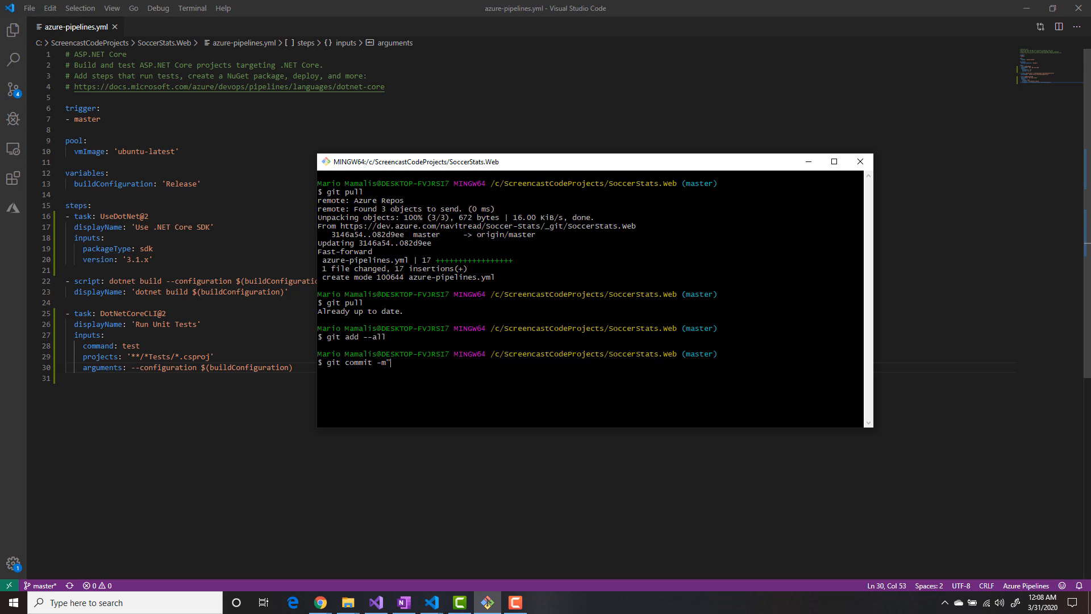
{"action": "type", "text": "added tests and updated pipeline"}
{"action": "key", "text": "Return"}
{"action": "type", "text": "g"}
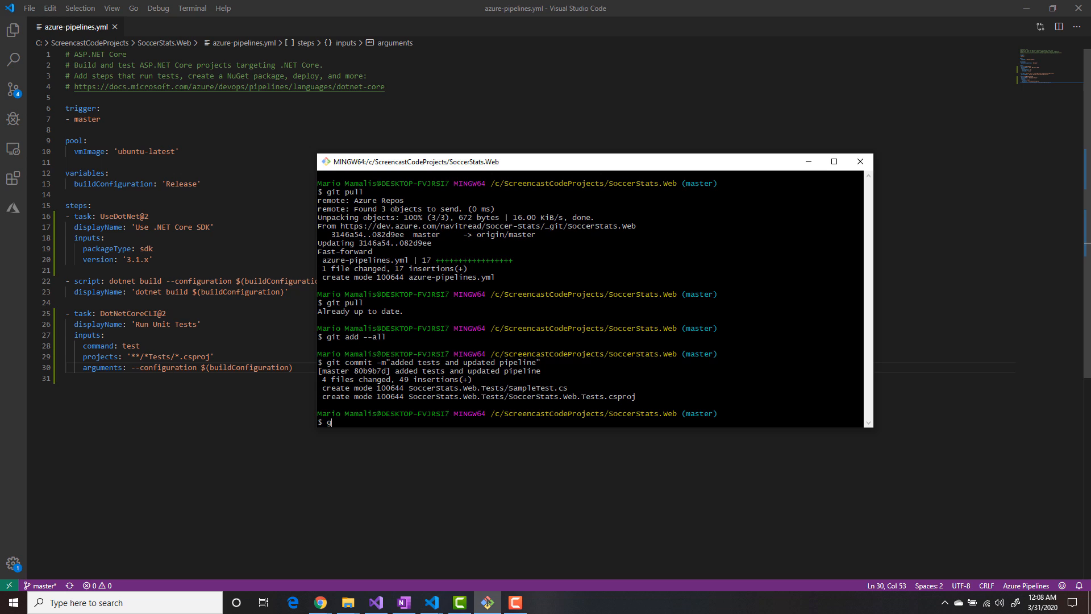
{"action": "type", "text": "it push"}
{"action": "key", "text": "Return"}
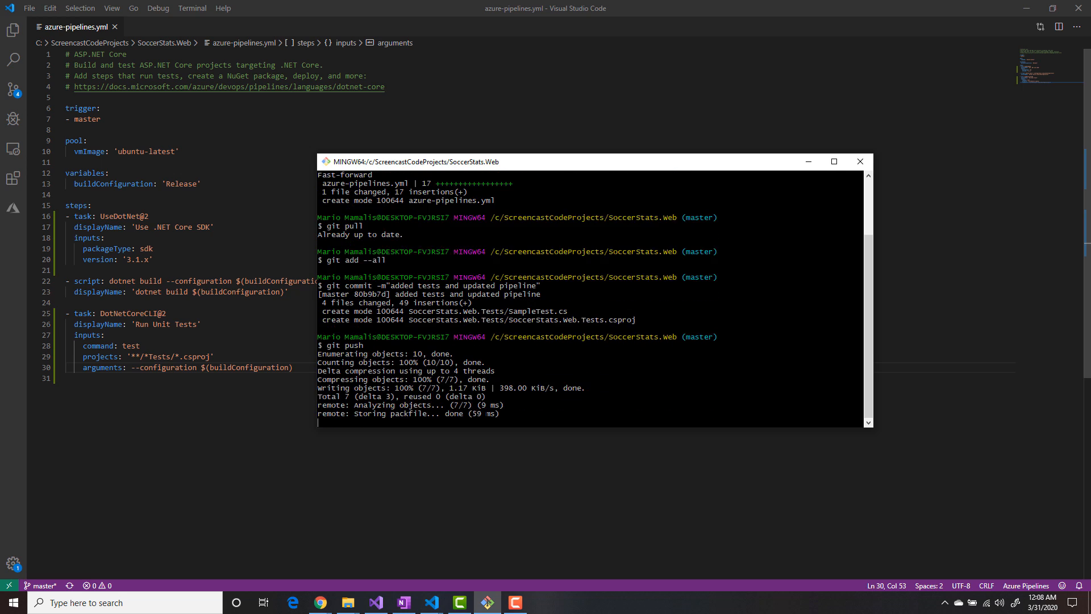
- Switch to Azure DevOps in Chrome and open the job of the SoccerStats.Web pipeline run "added tests and updated pipeline"
{"action": "mouse_move", "coordinate": [320, 602]}
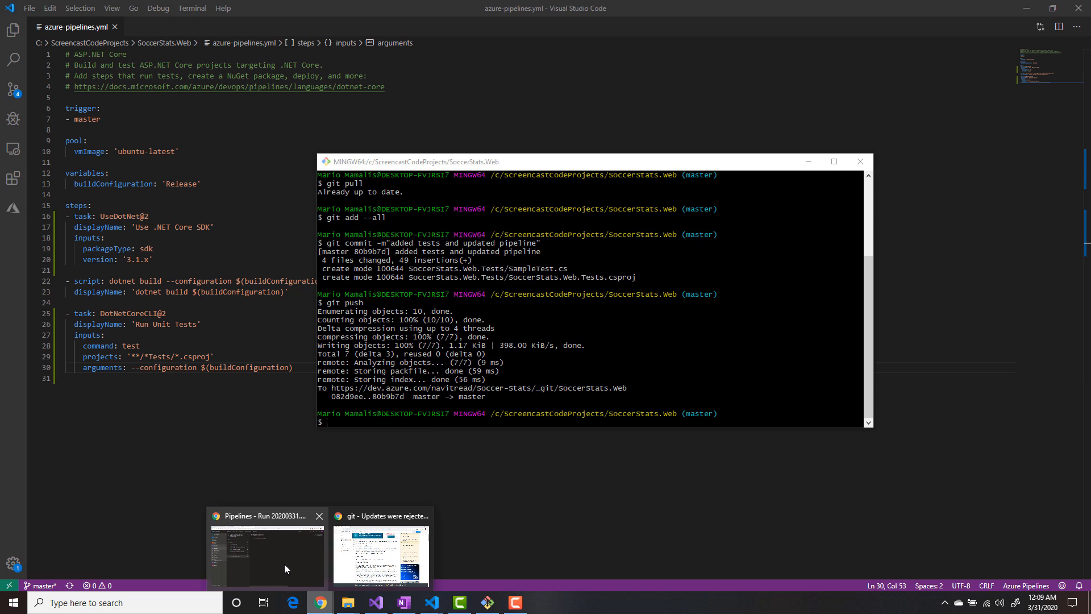
{"action": "left_click", "coordinate": [284, 564]}
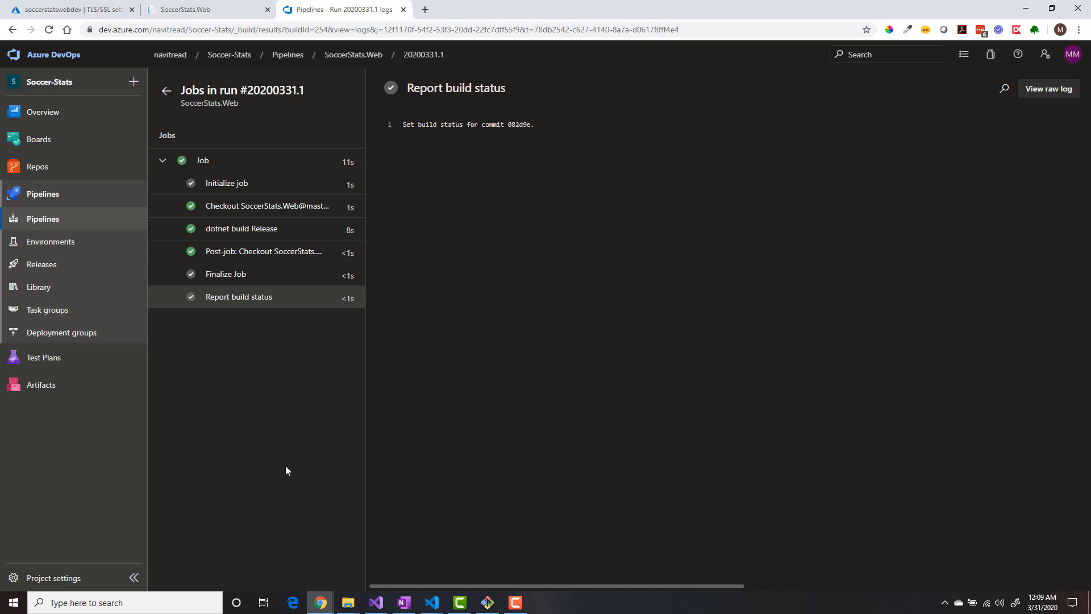
{"action": "left_click", "coordinate": [66, 200]}
{"action": "left_click", "coordinate": [303, 211]}
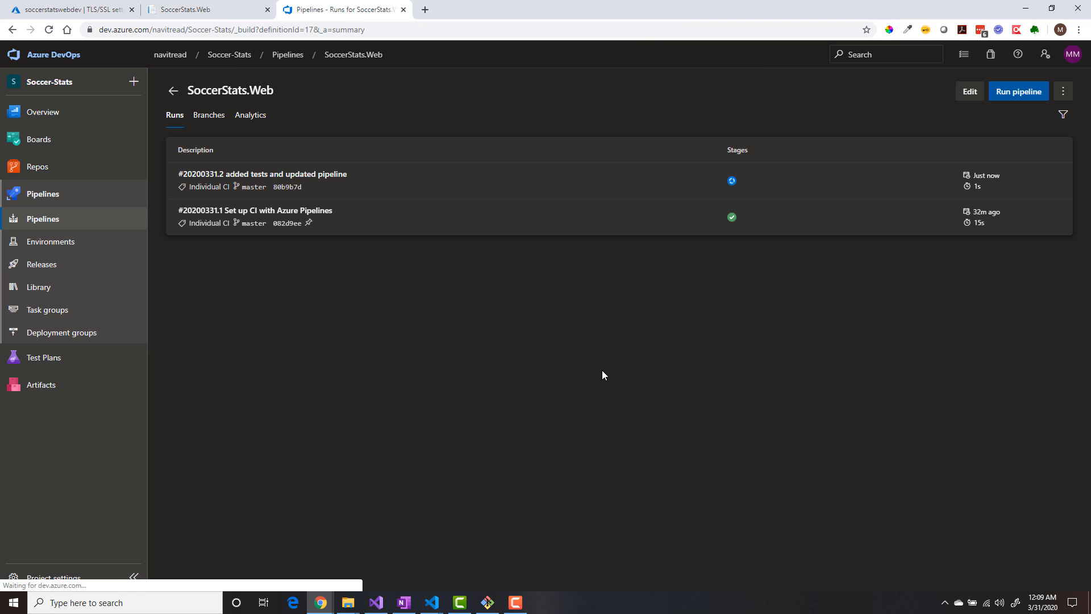
{"action": "left_click", "coordinate": [302, 176]}
{"action": "left_click", "coordinate": [423, 318]}
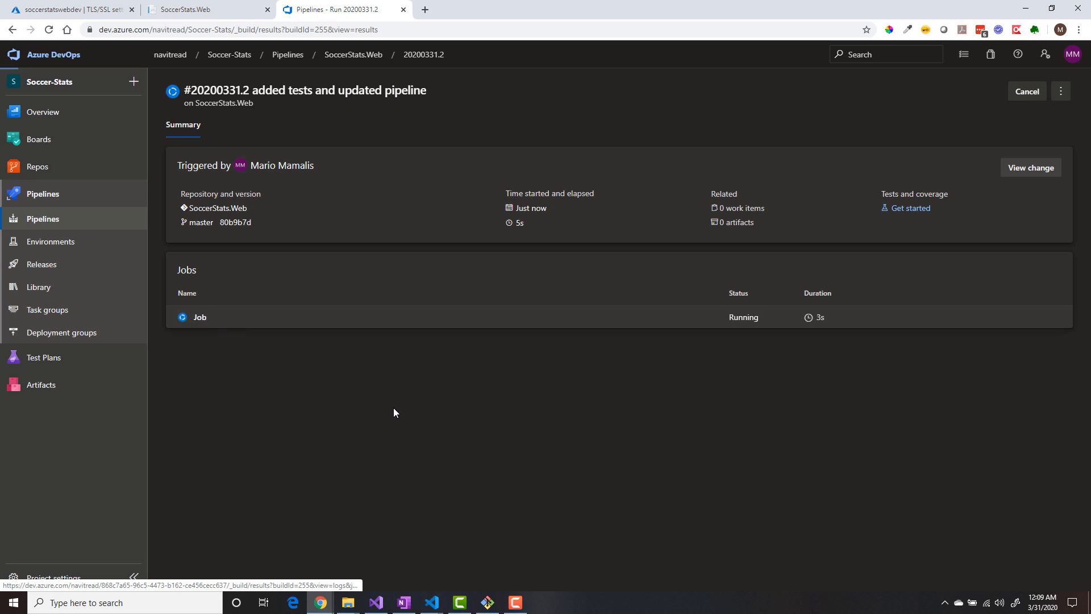